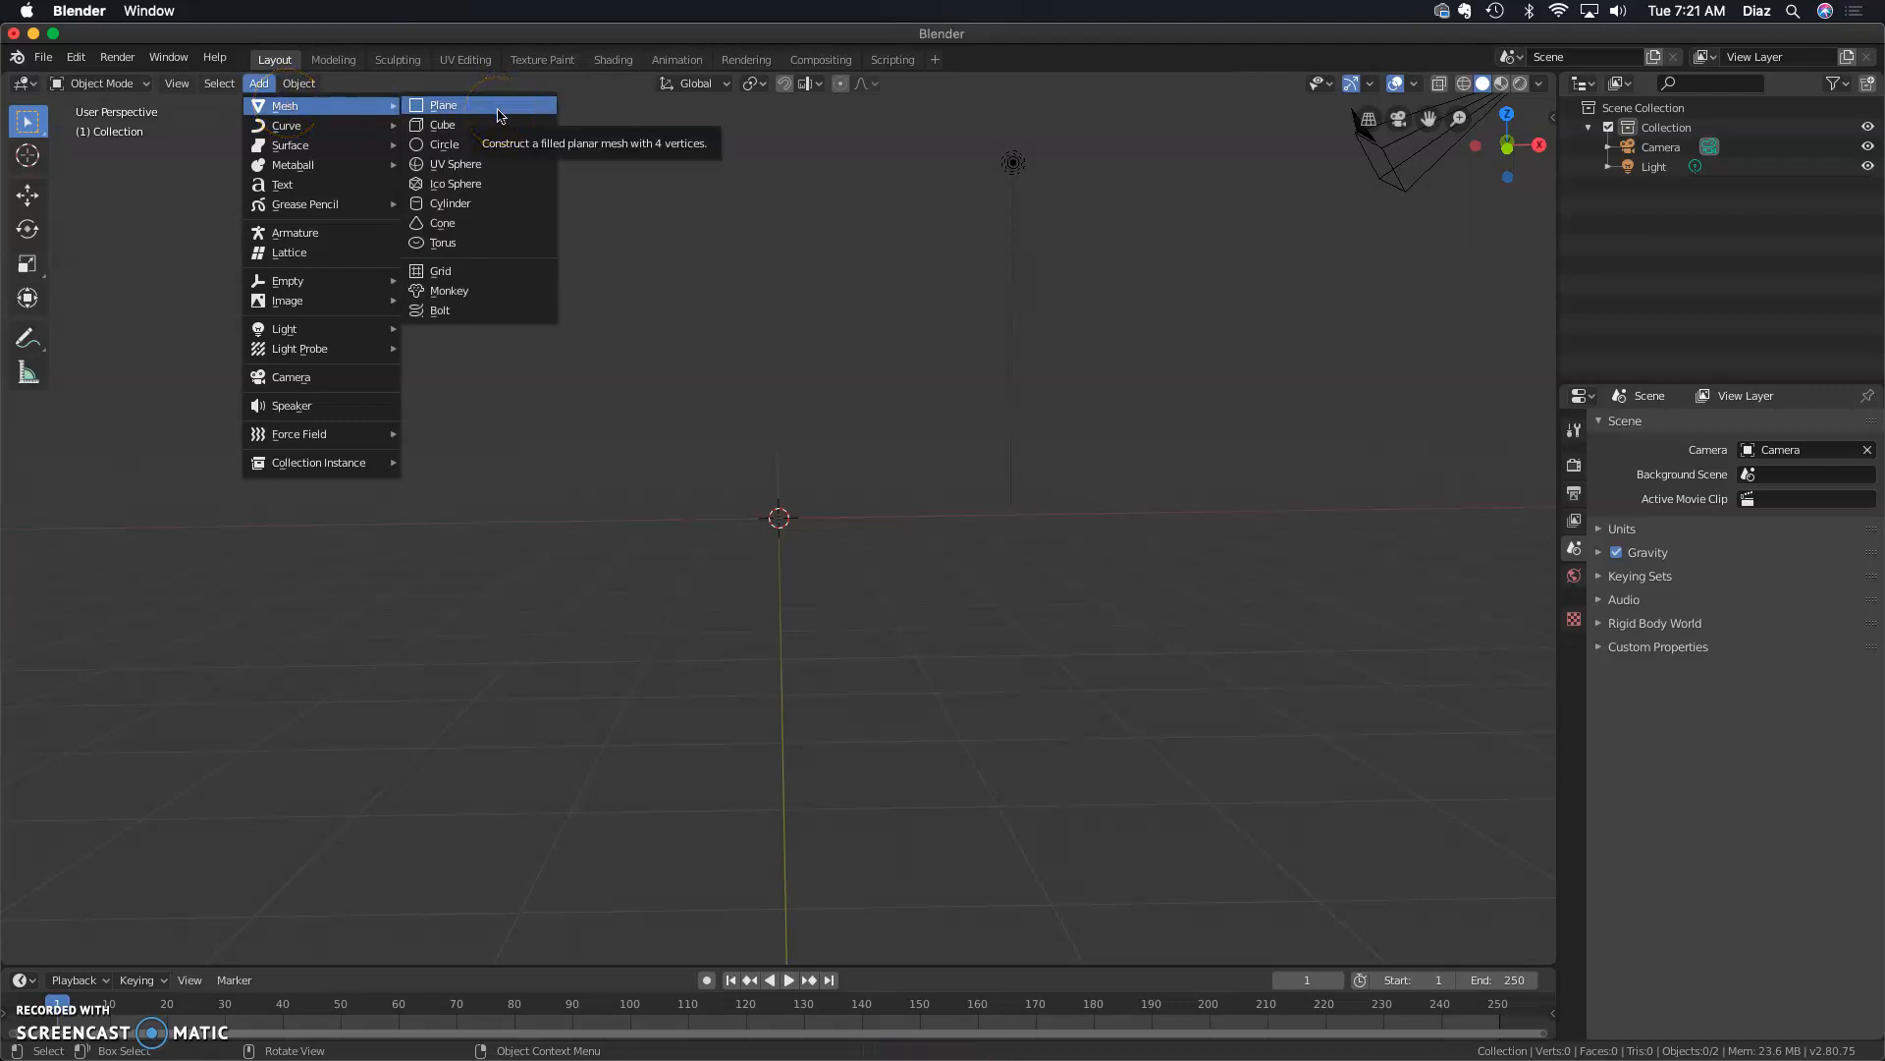
Add a plane mesh at the scene origin
click(497, 116)
shift+middle_drag(919, 542, 921, 666)
scroll(921, 667, up, 6)
scroll(922, 672, down, 6)
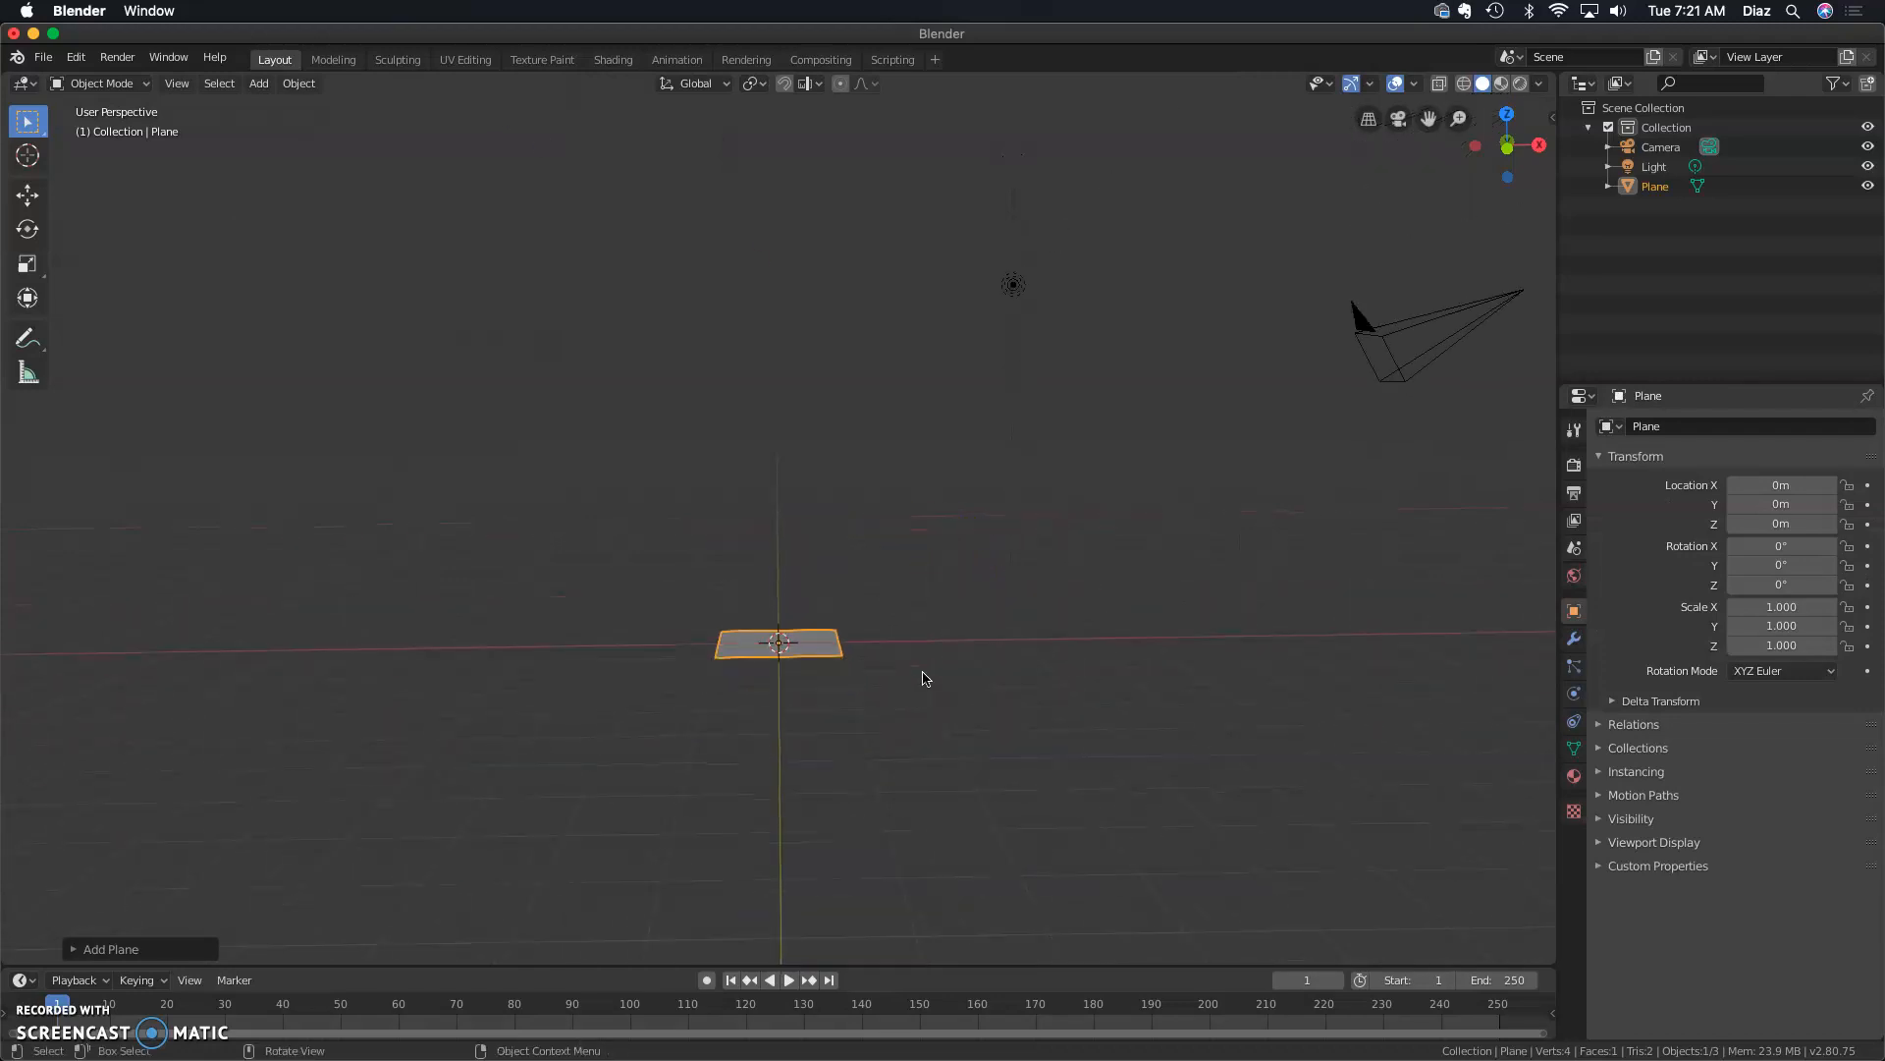
Scale the plane uniformly by a factor of 20 to form a large ground surface
key(s)
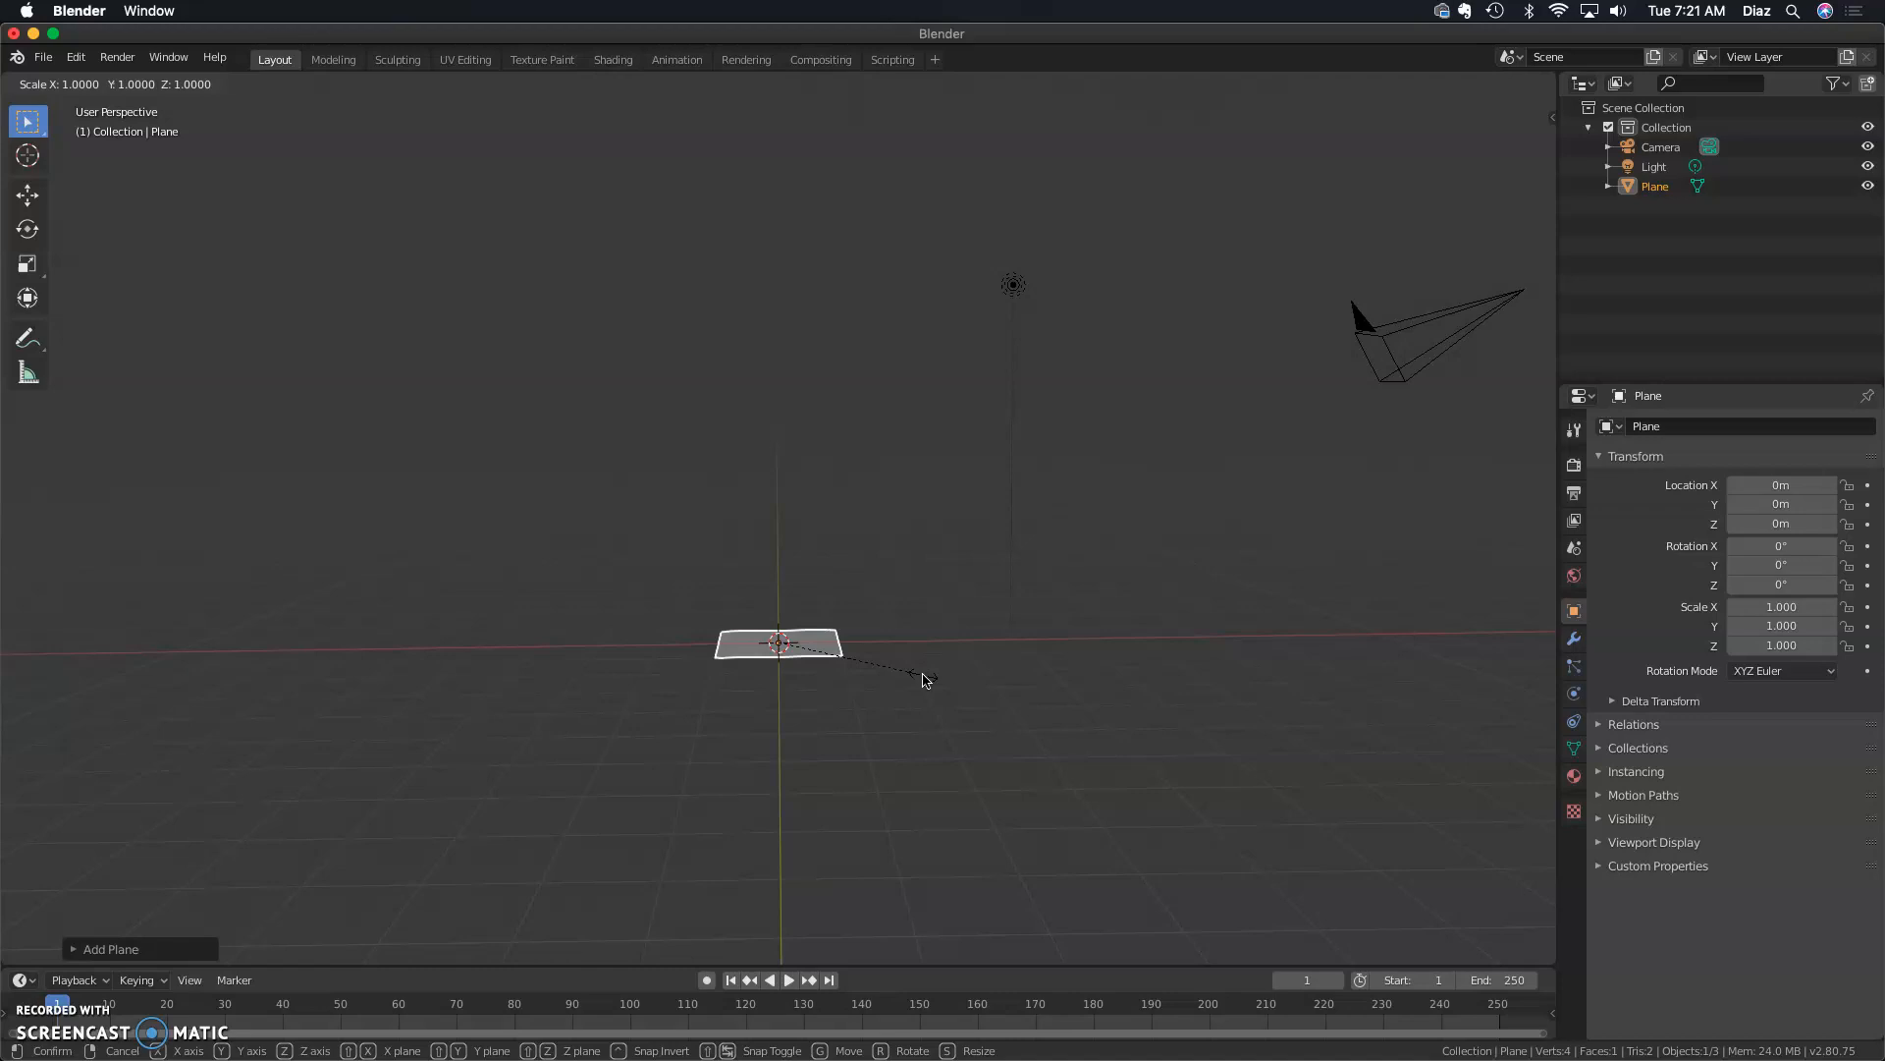
text(50)
key(BackSpace)
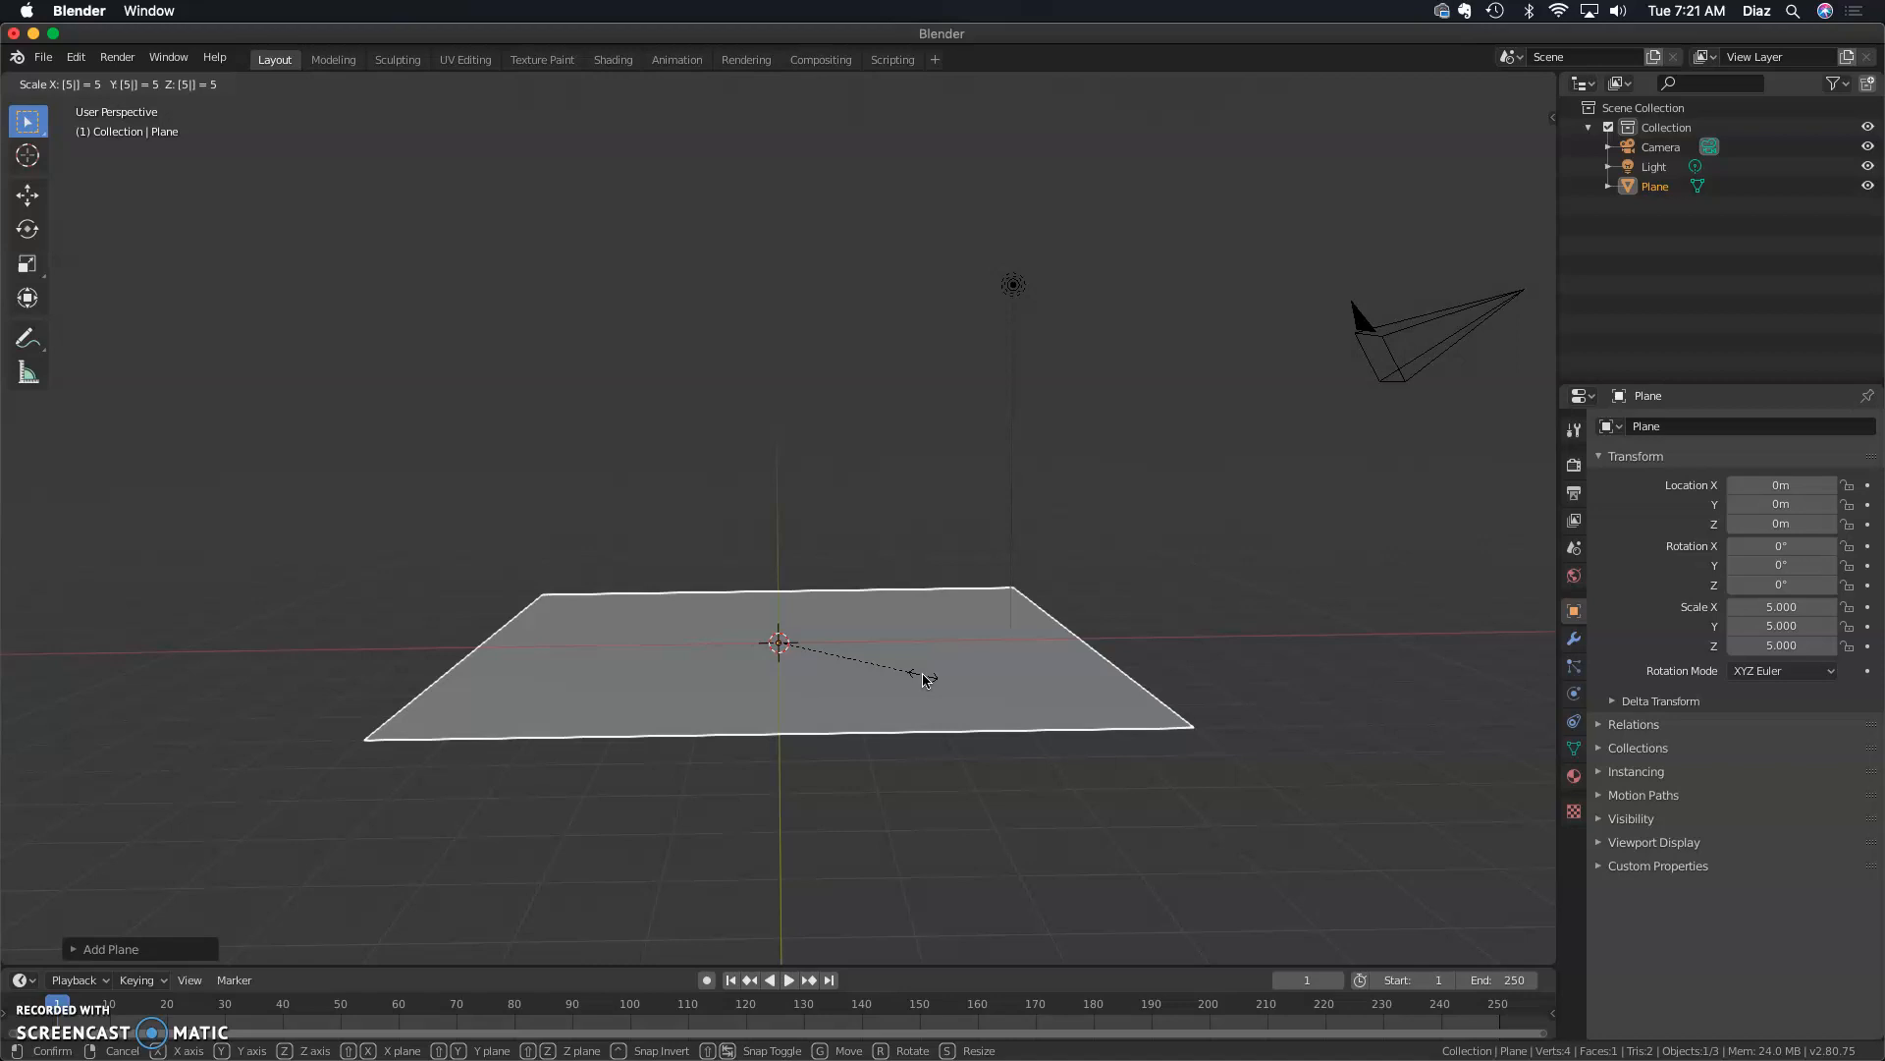
key(BackSpace)
text(20)
key(Return)
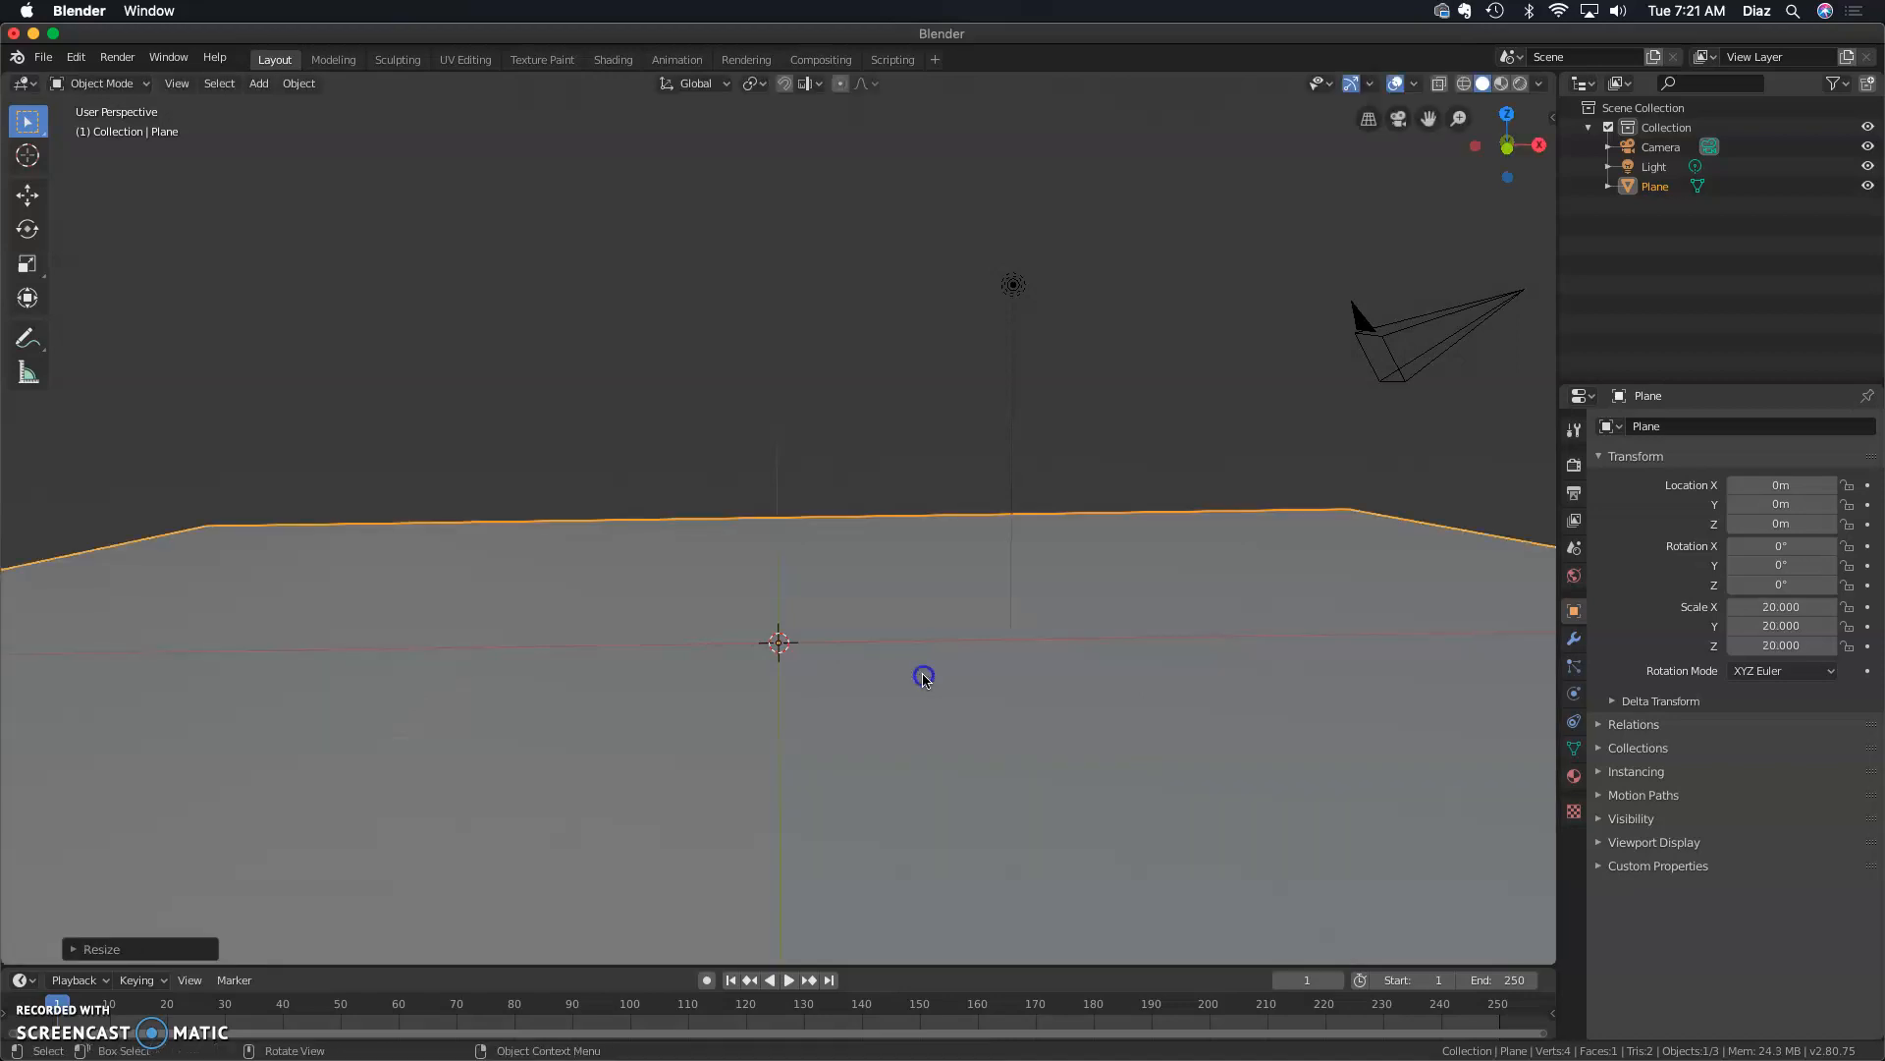
scroll(918, 804, down, 5)
scroll(773, 509, up, 5)
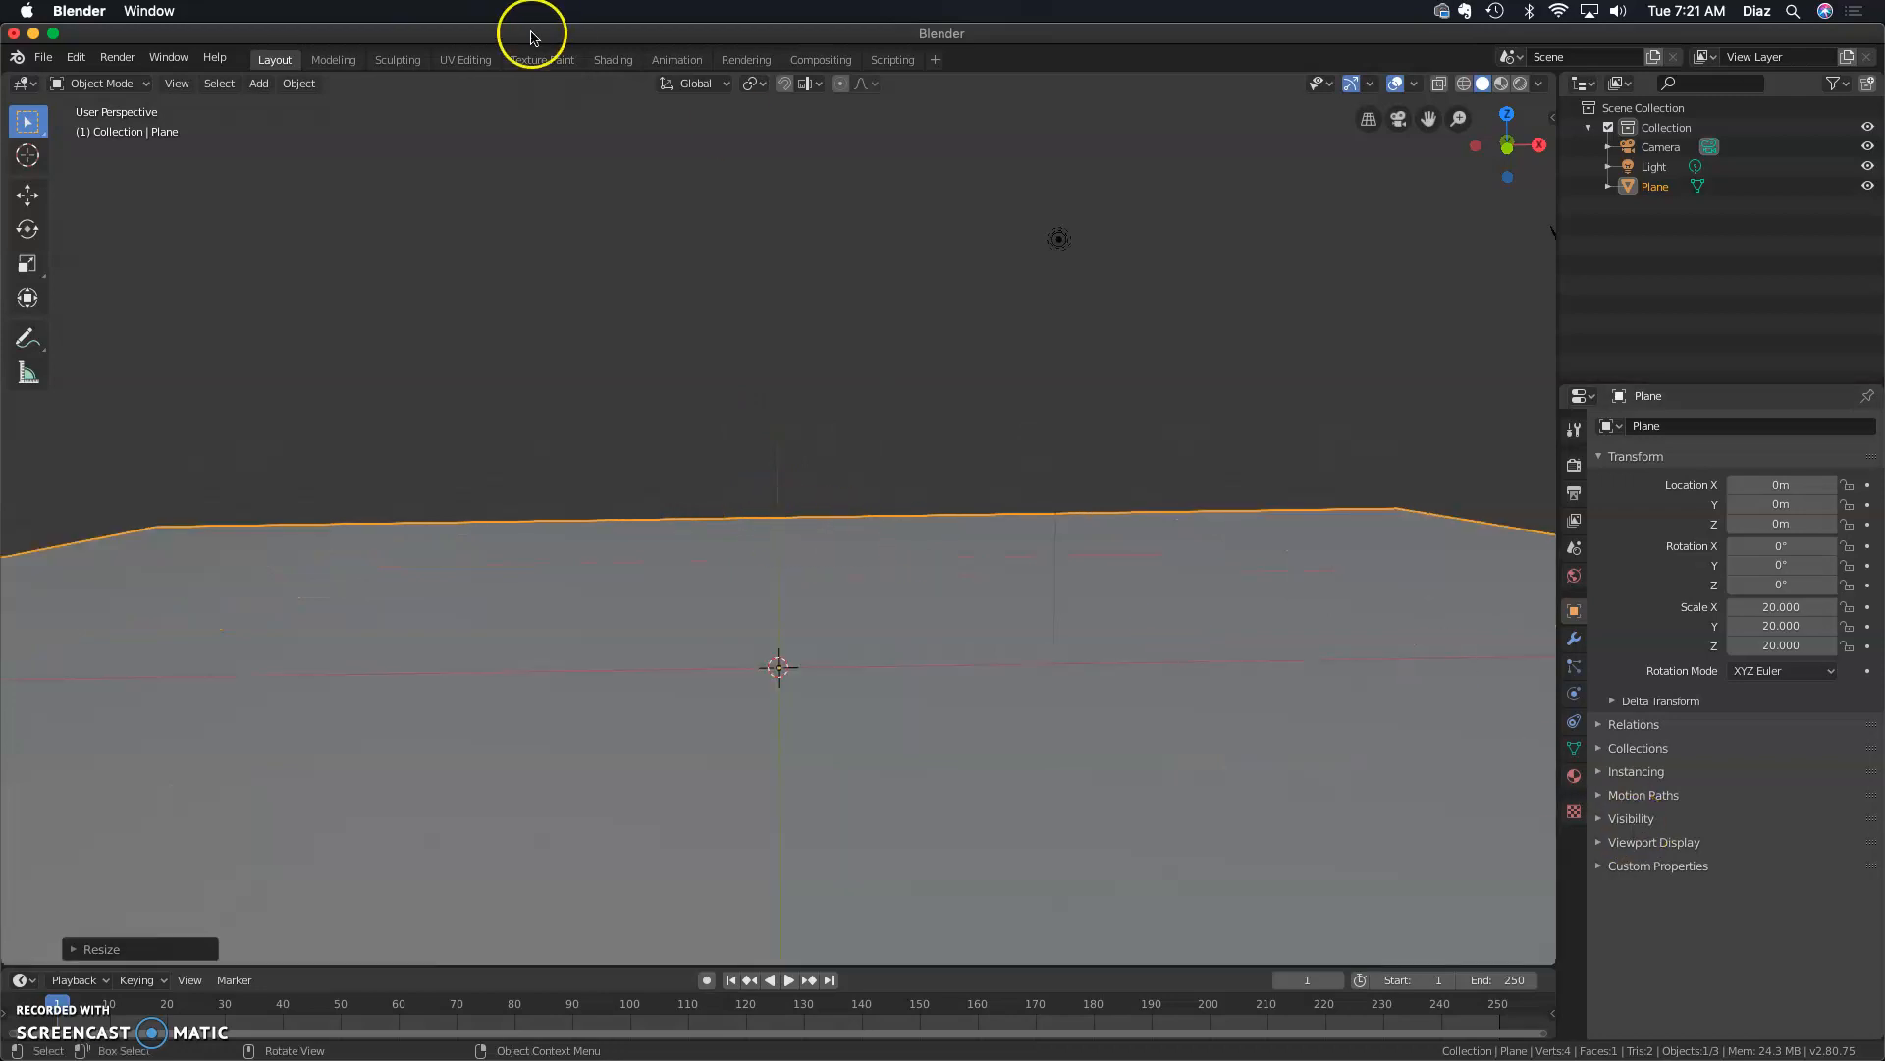
Add a cube mesh at the origin and raise it along Z to about 1.85 m, above the plane
click(258, 83)
mouse_move(275, 108)
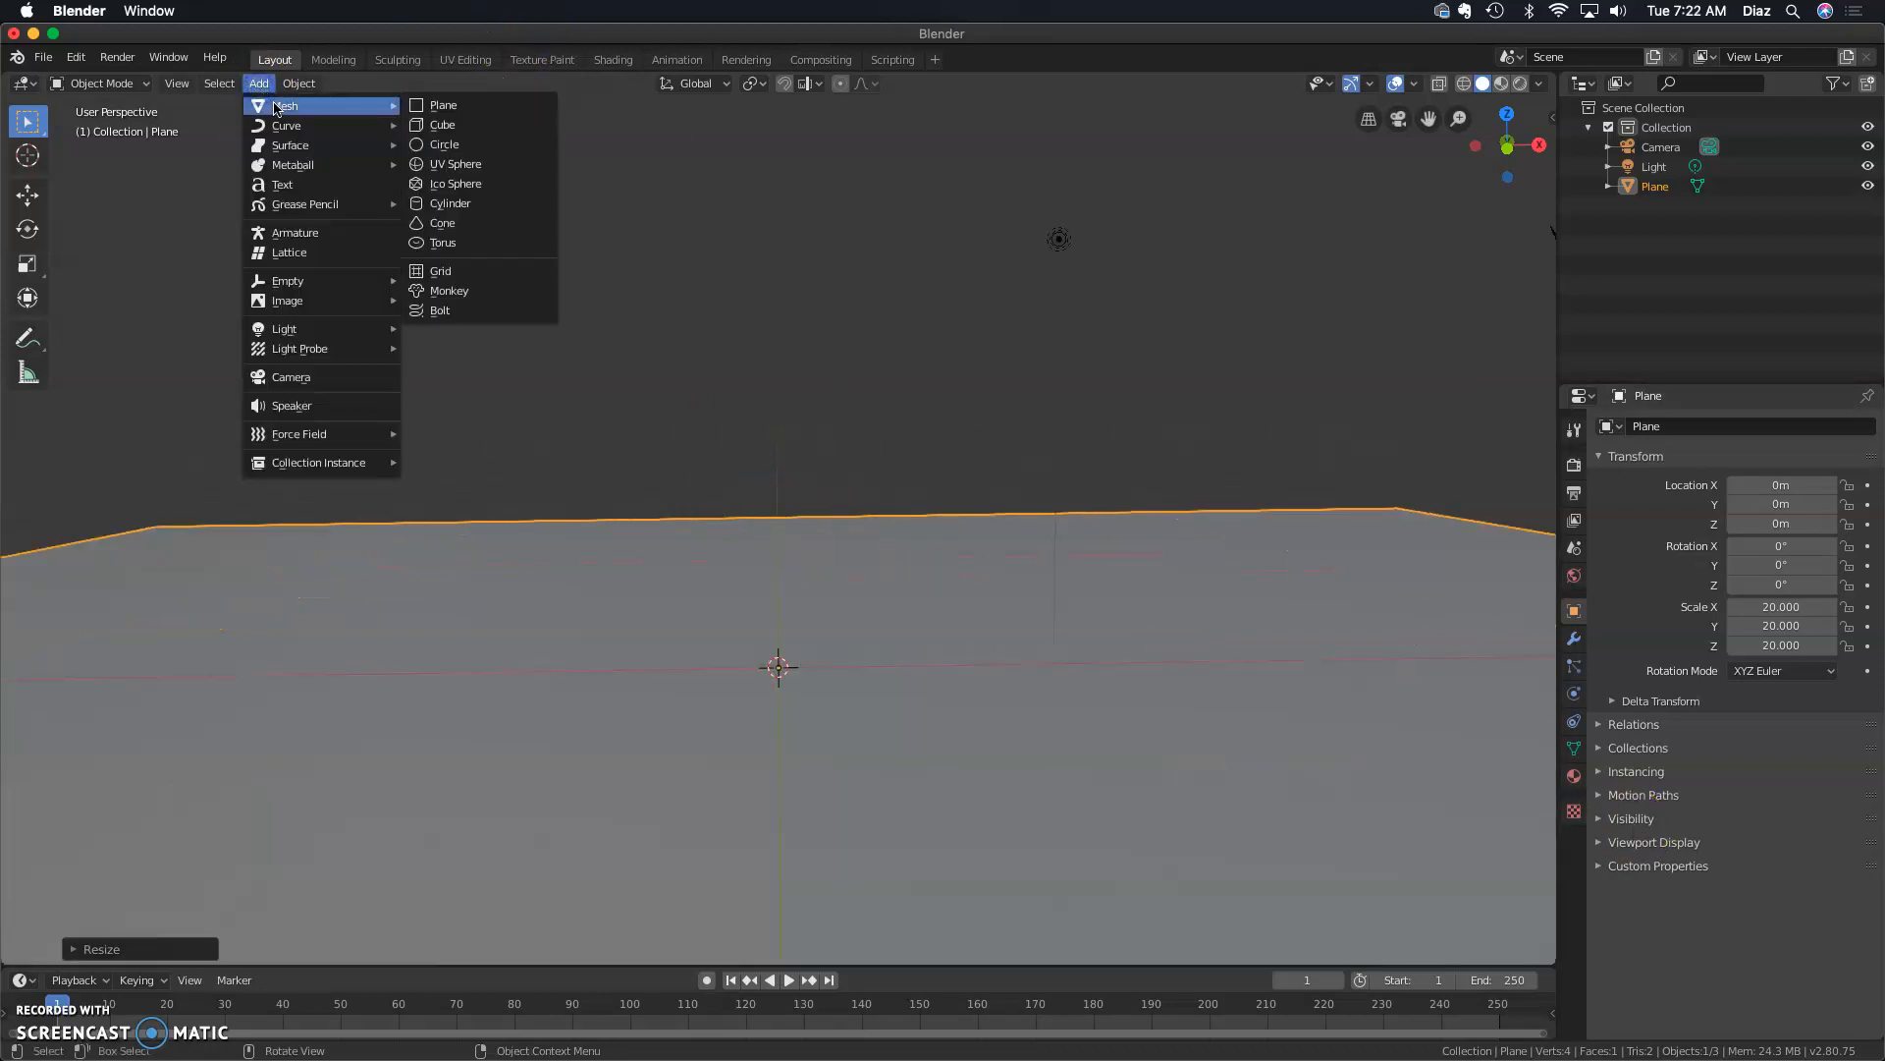
click(458, 123)
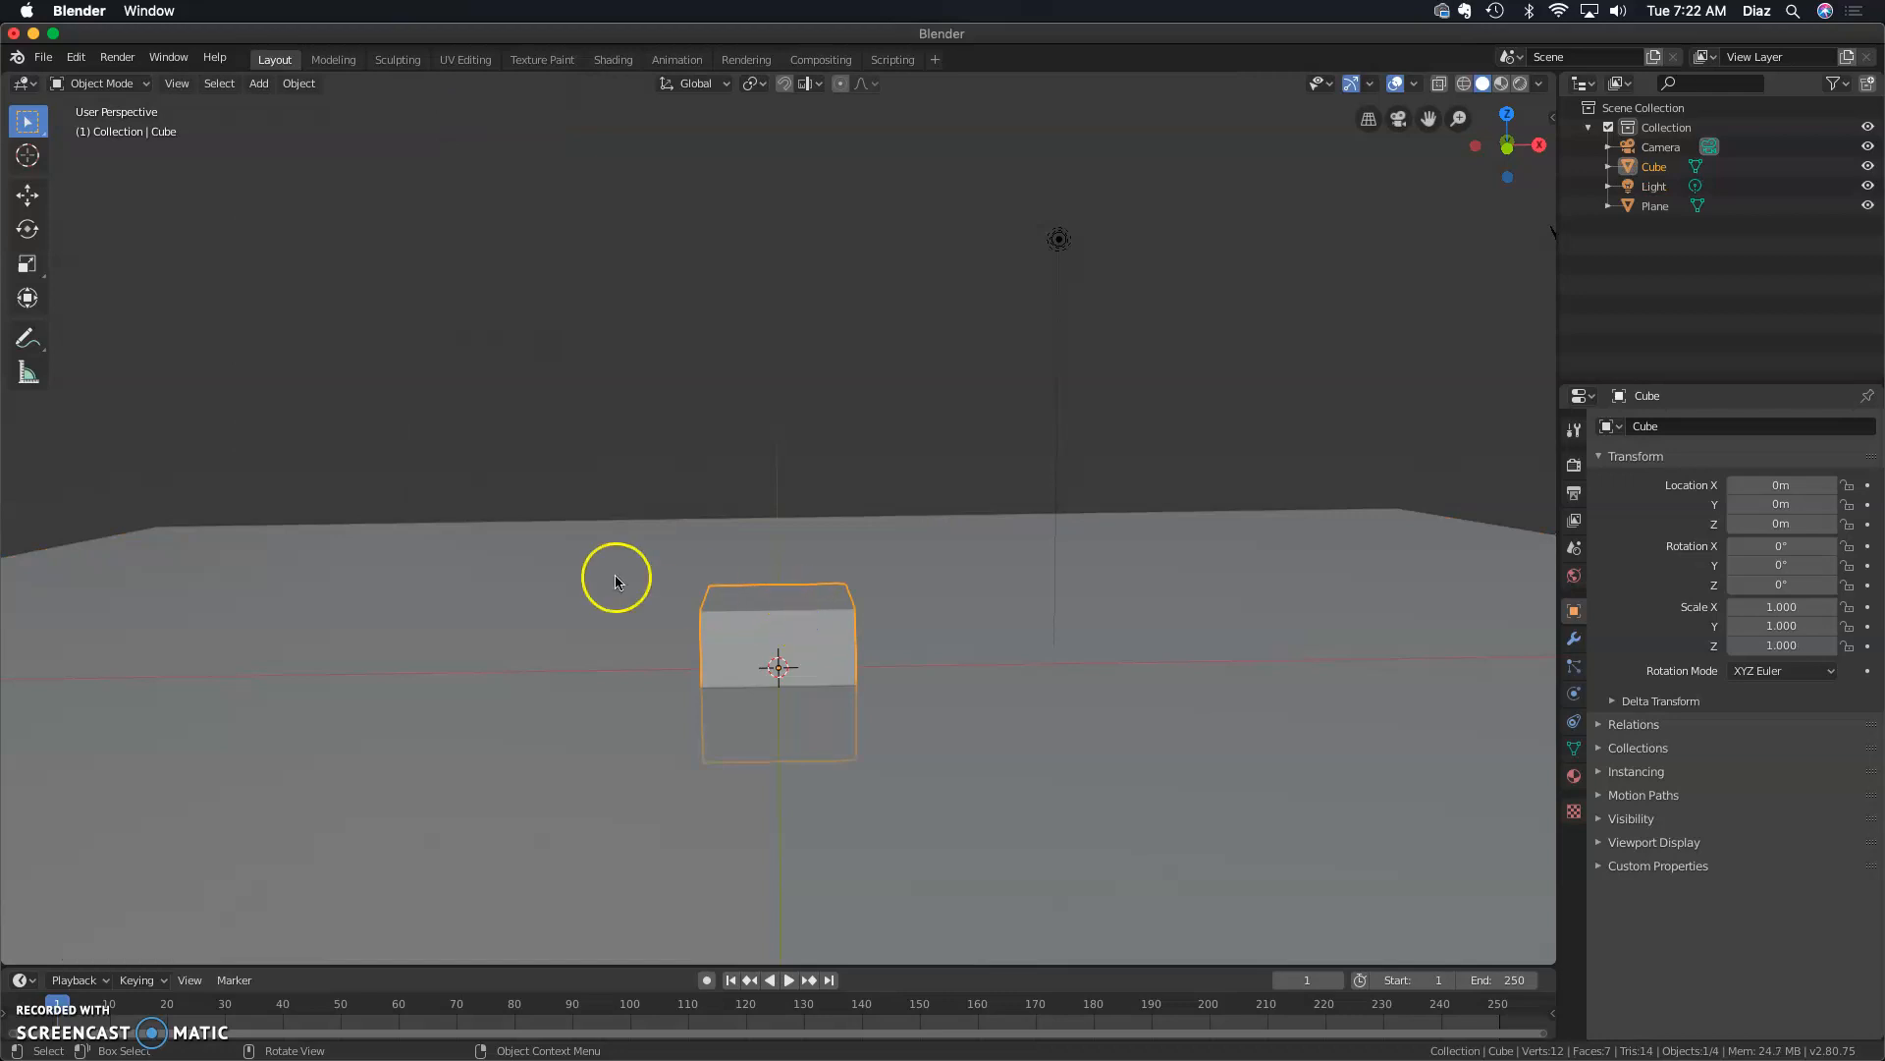
click(28, 298)
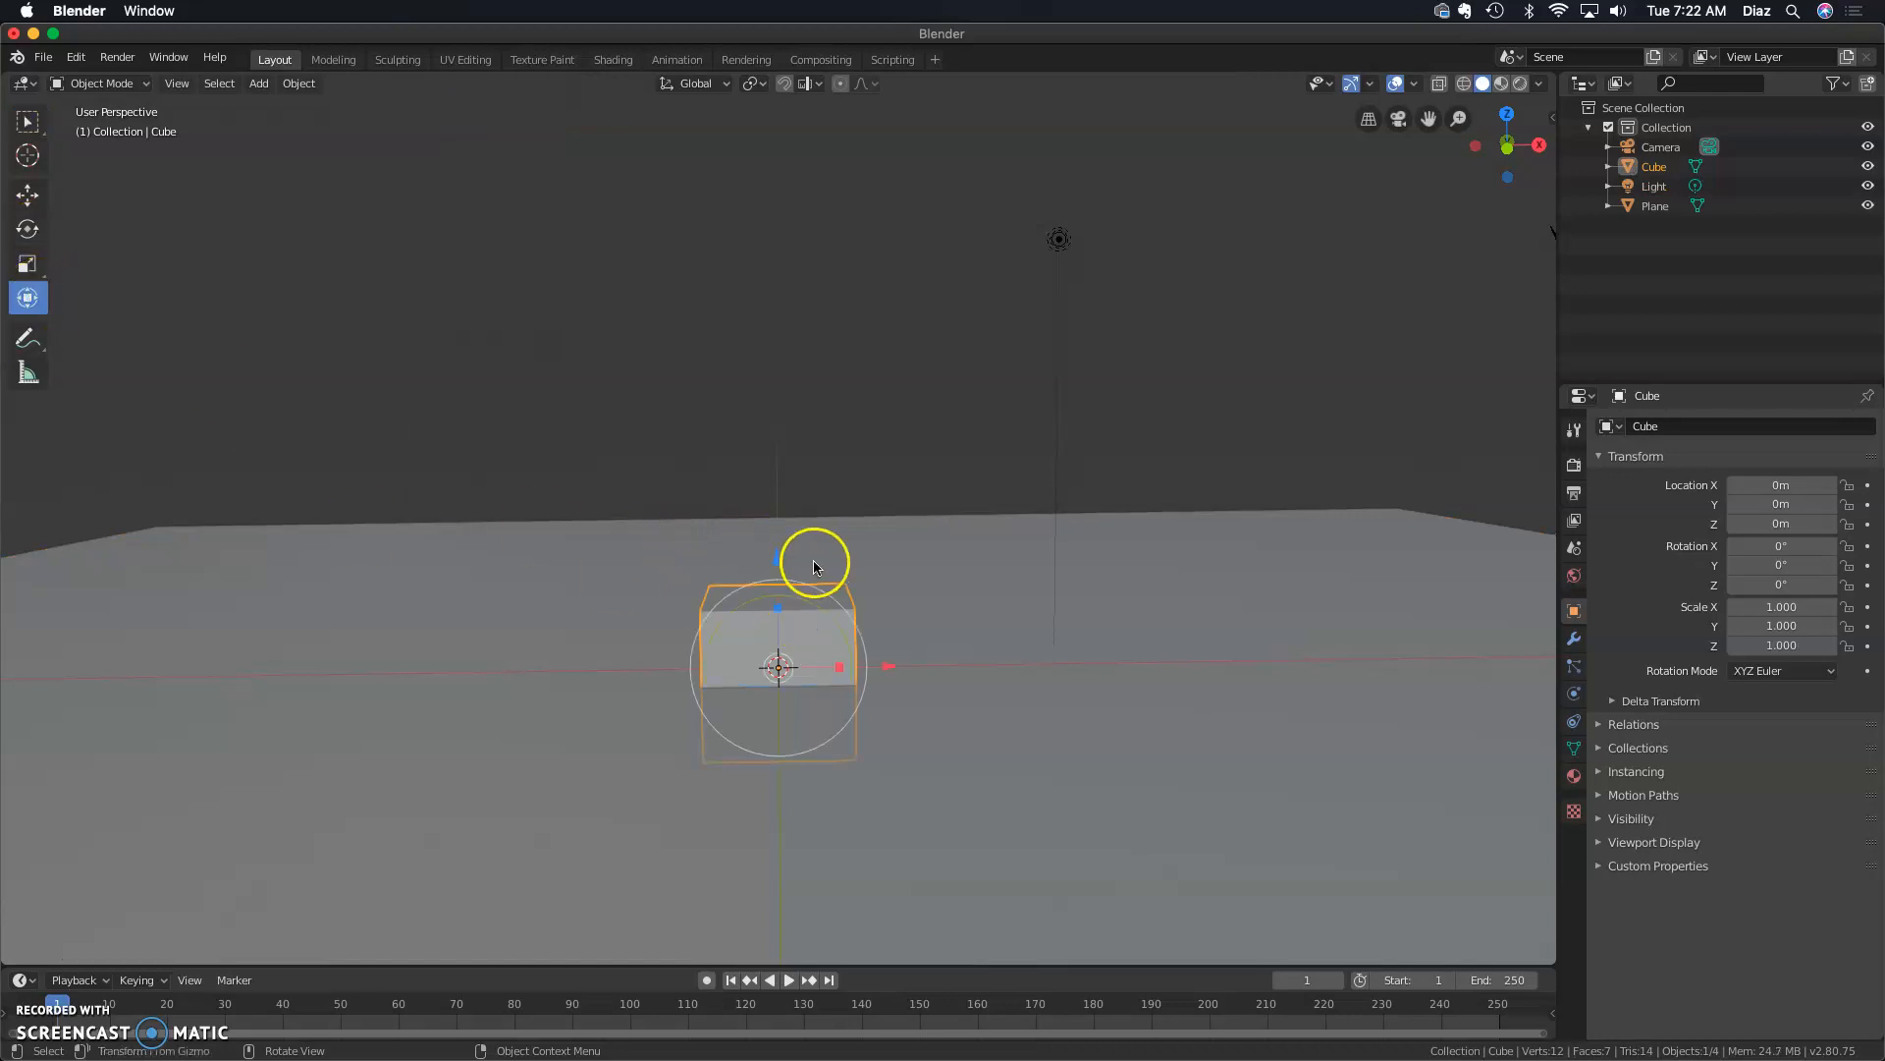
drag(783, 561, 780, 425)
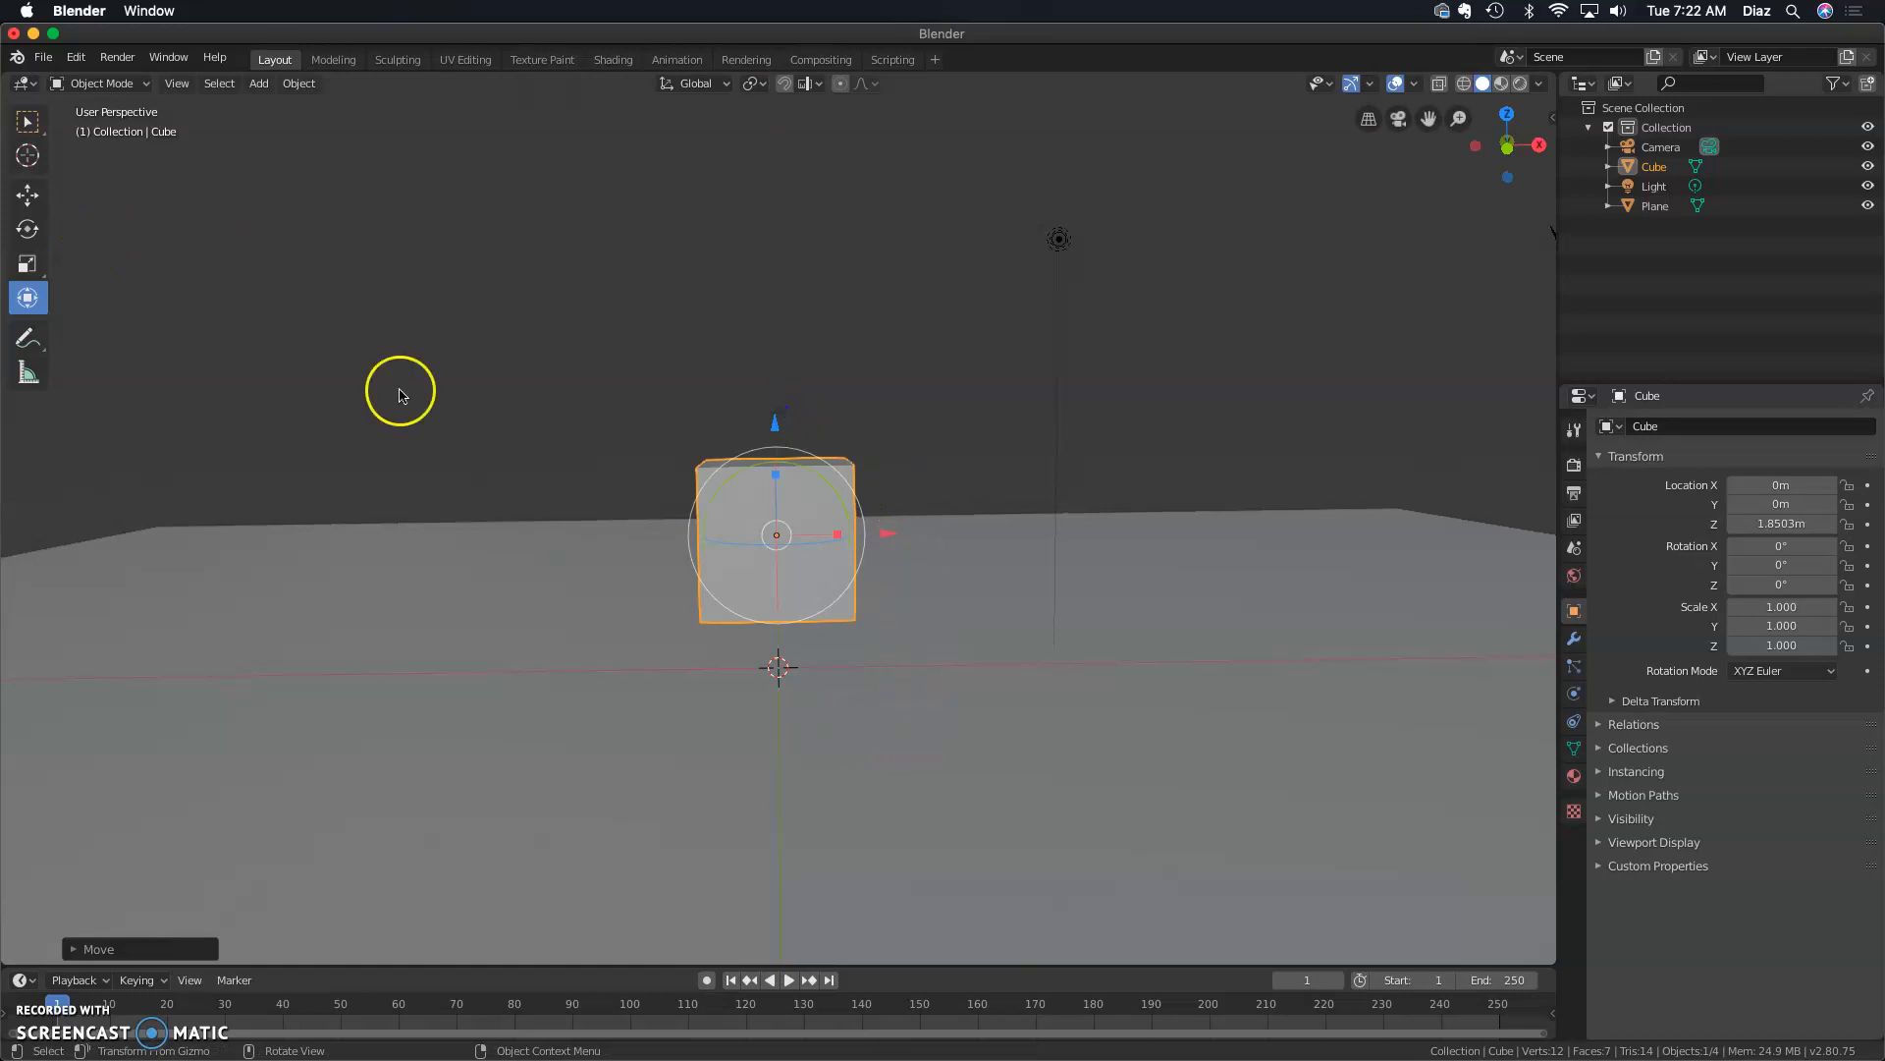
Shape the cube into a thin upright slab by scaling it to about 0.194 in X and 1.528 in Z
drag(843, 532, 789, 538)
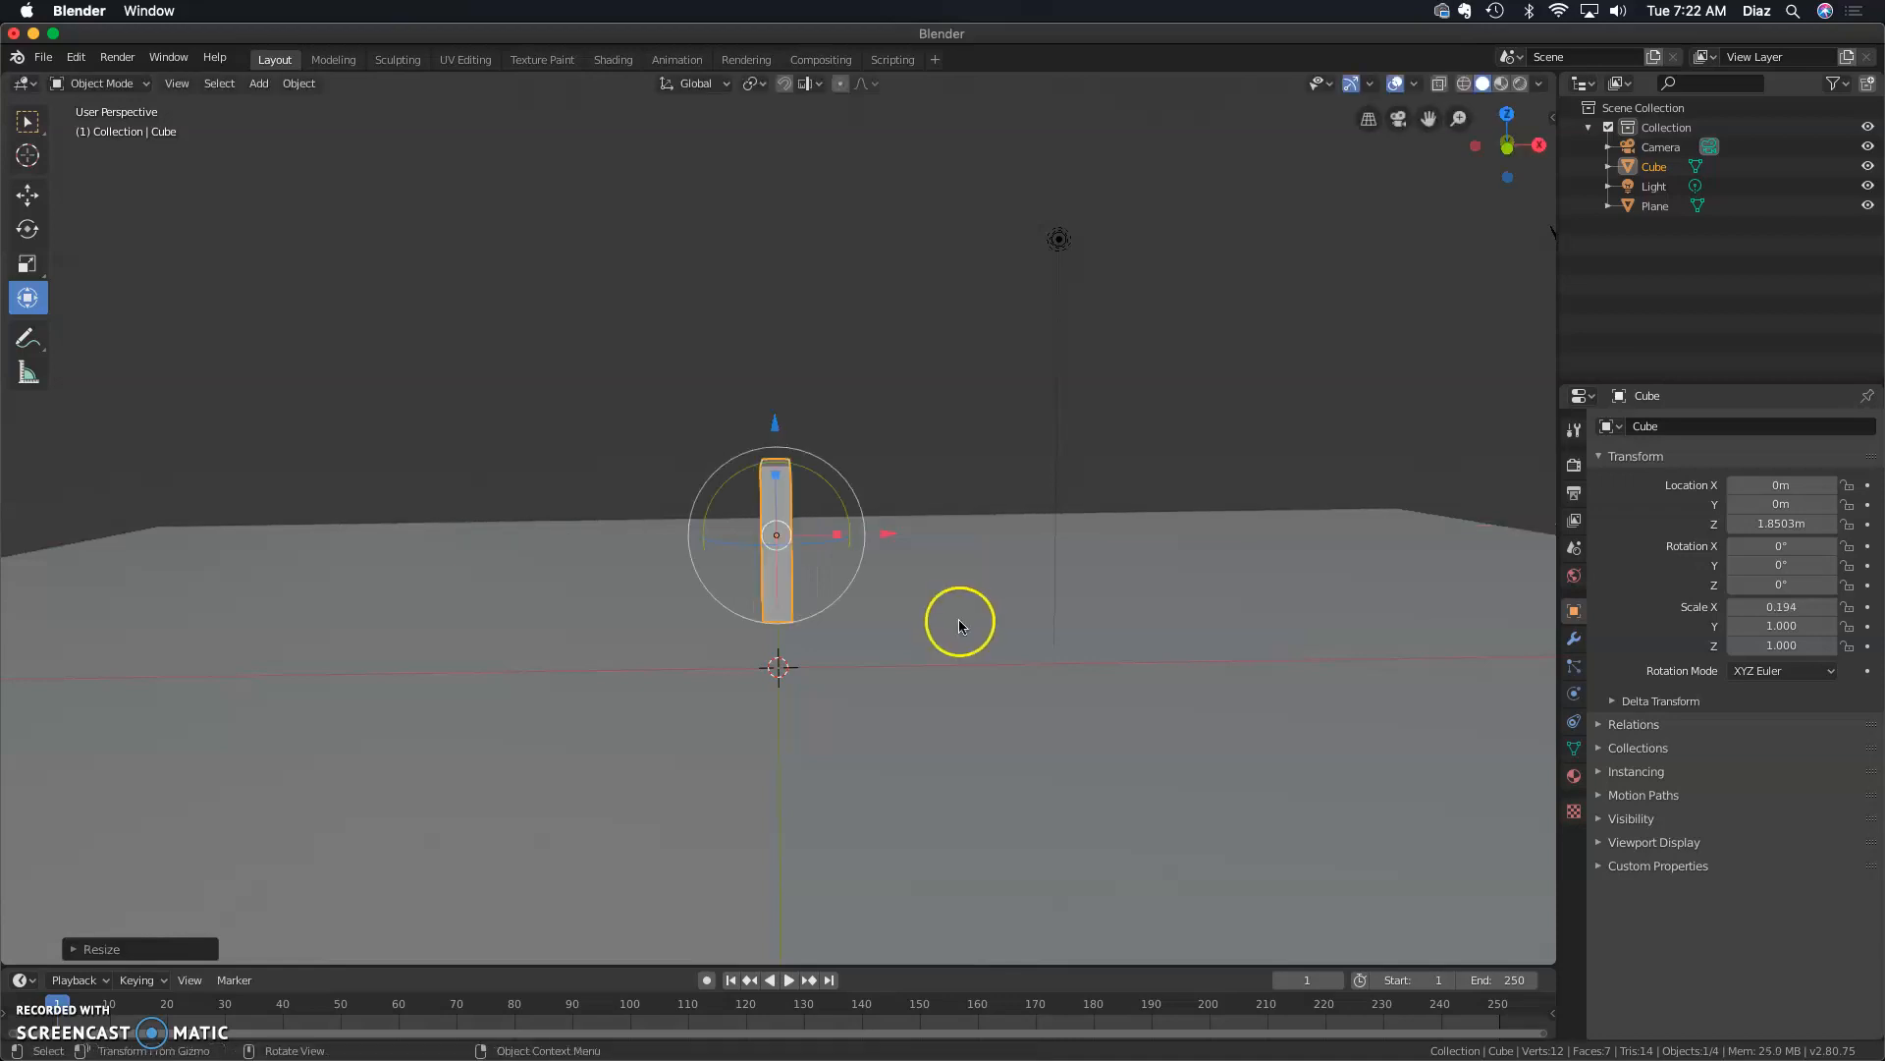
middle_drag(981, 619, 1082, 615)
drag(796, 480, 787, 438)
click(980, 379)
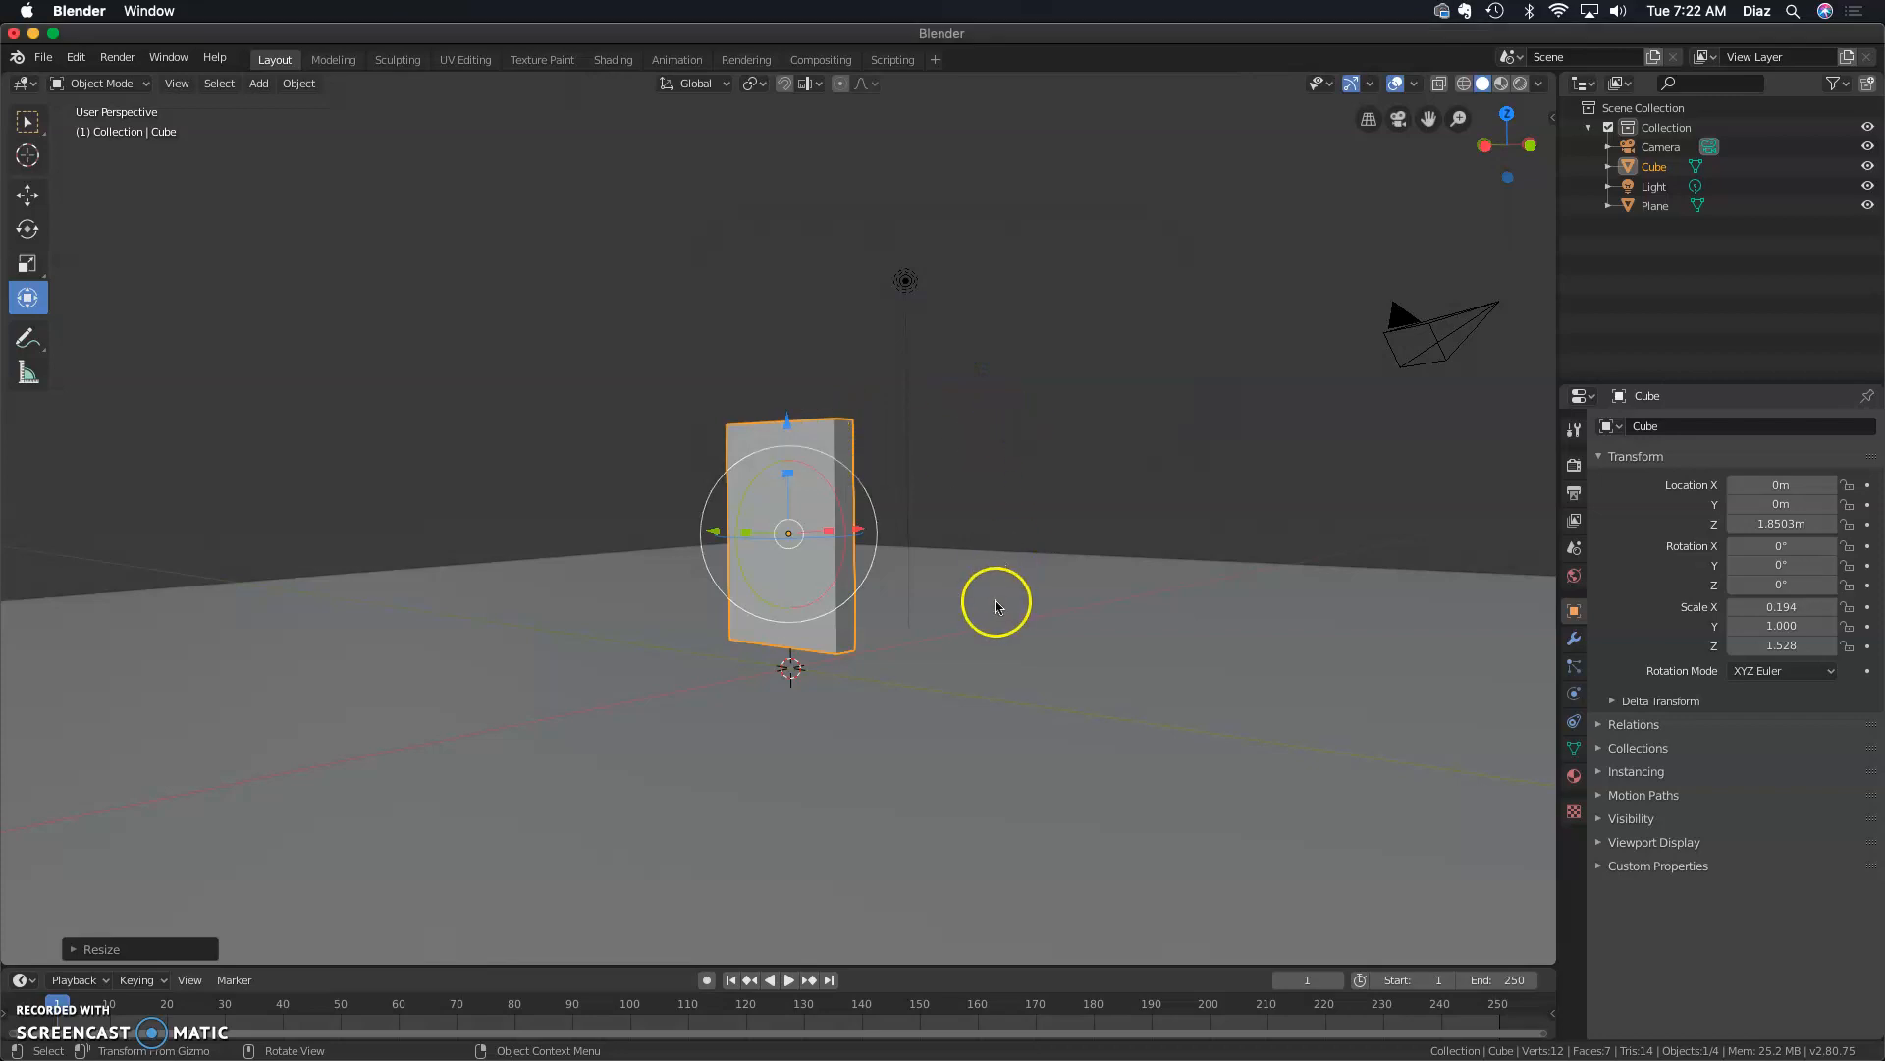
Lower the slab along Z to about 1.58 m so its base sits just above the plane
middle_drag(996, 605, 959, 589)
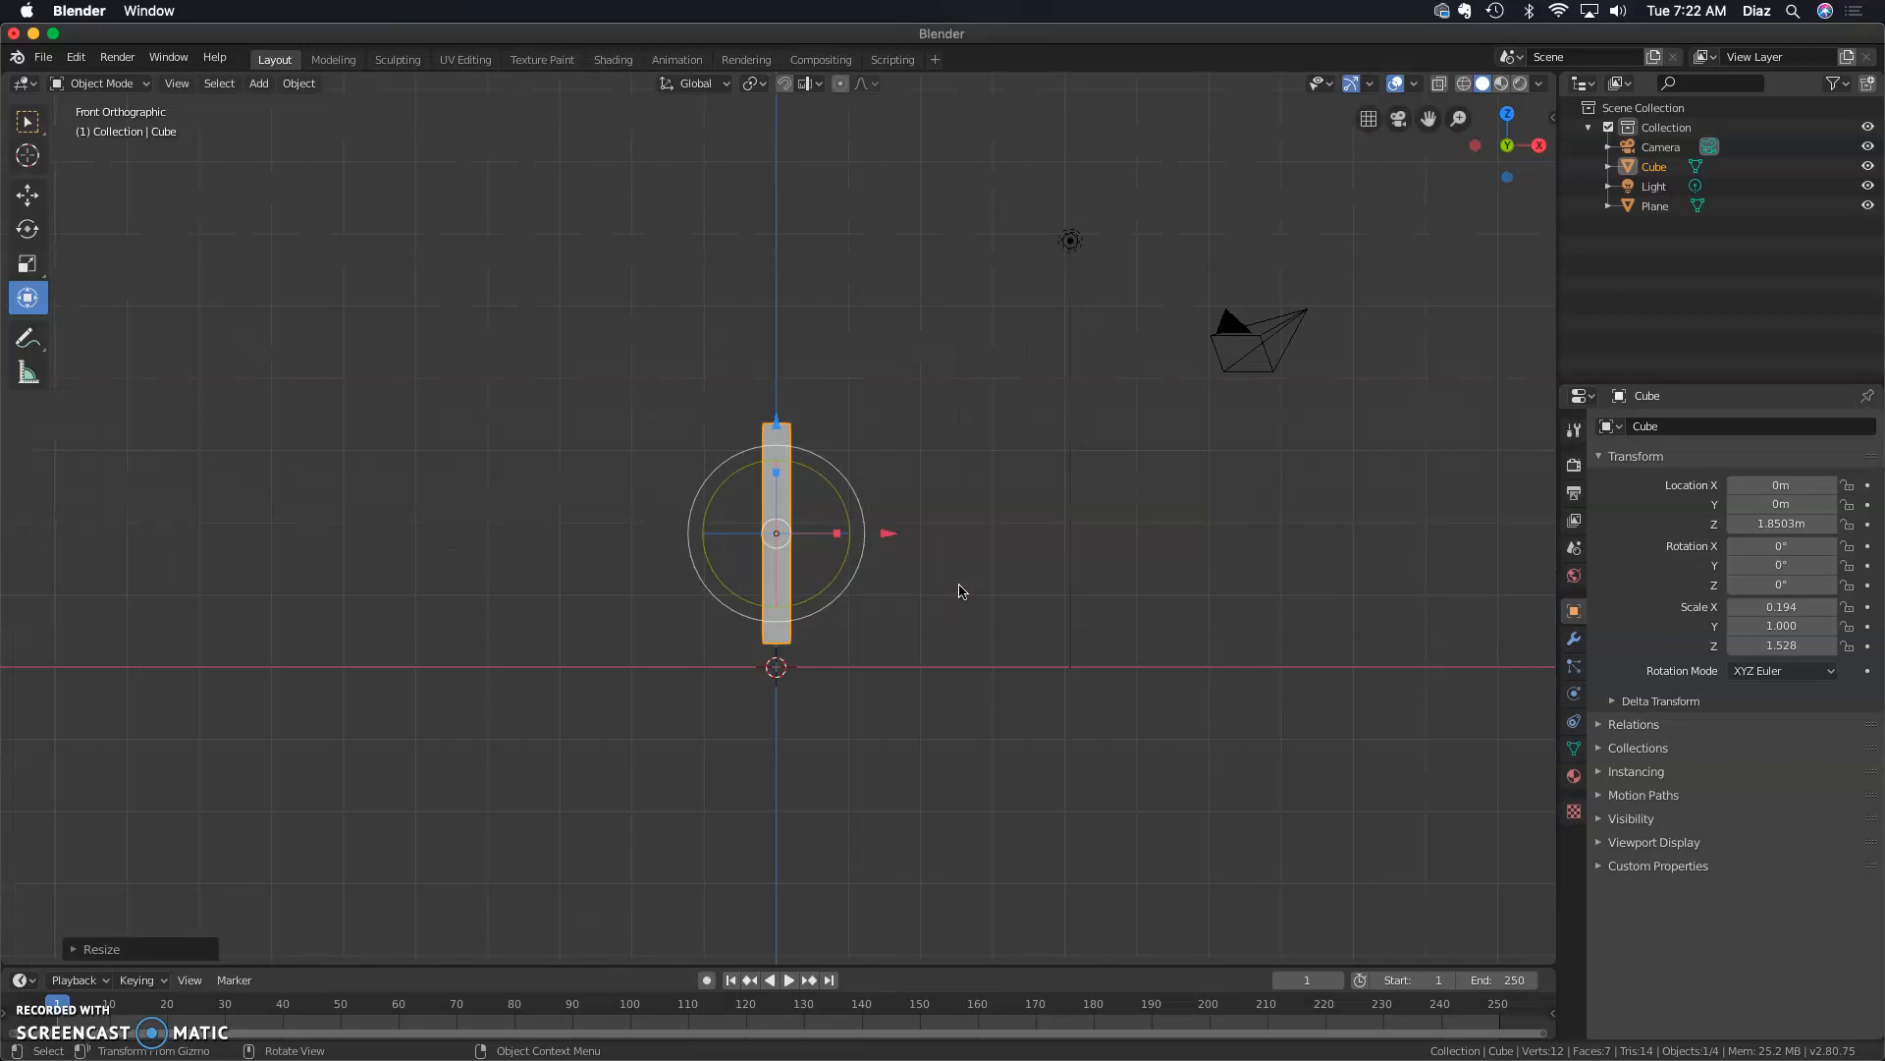
drag(778, 419, 779, 442)
middle_drag(959, 695, 906, 723)
scroll(971, 713, down, 3)
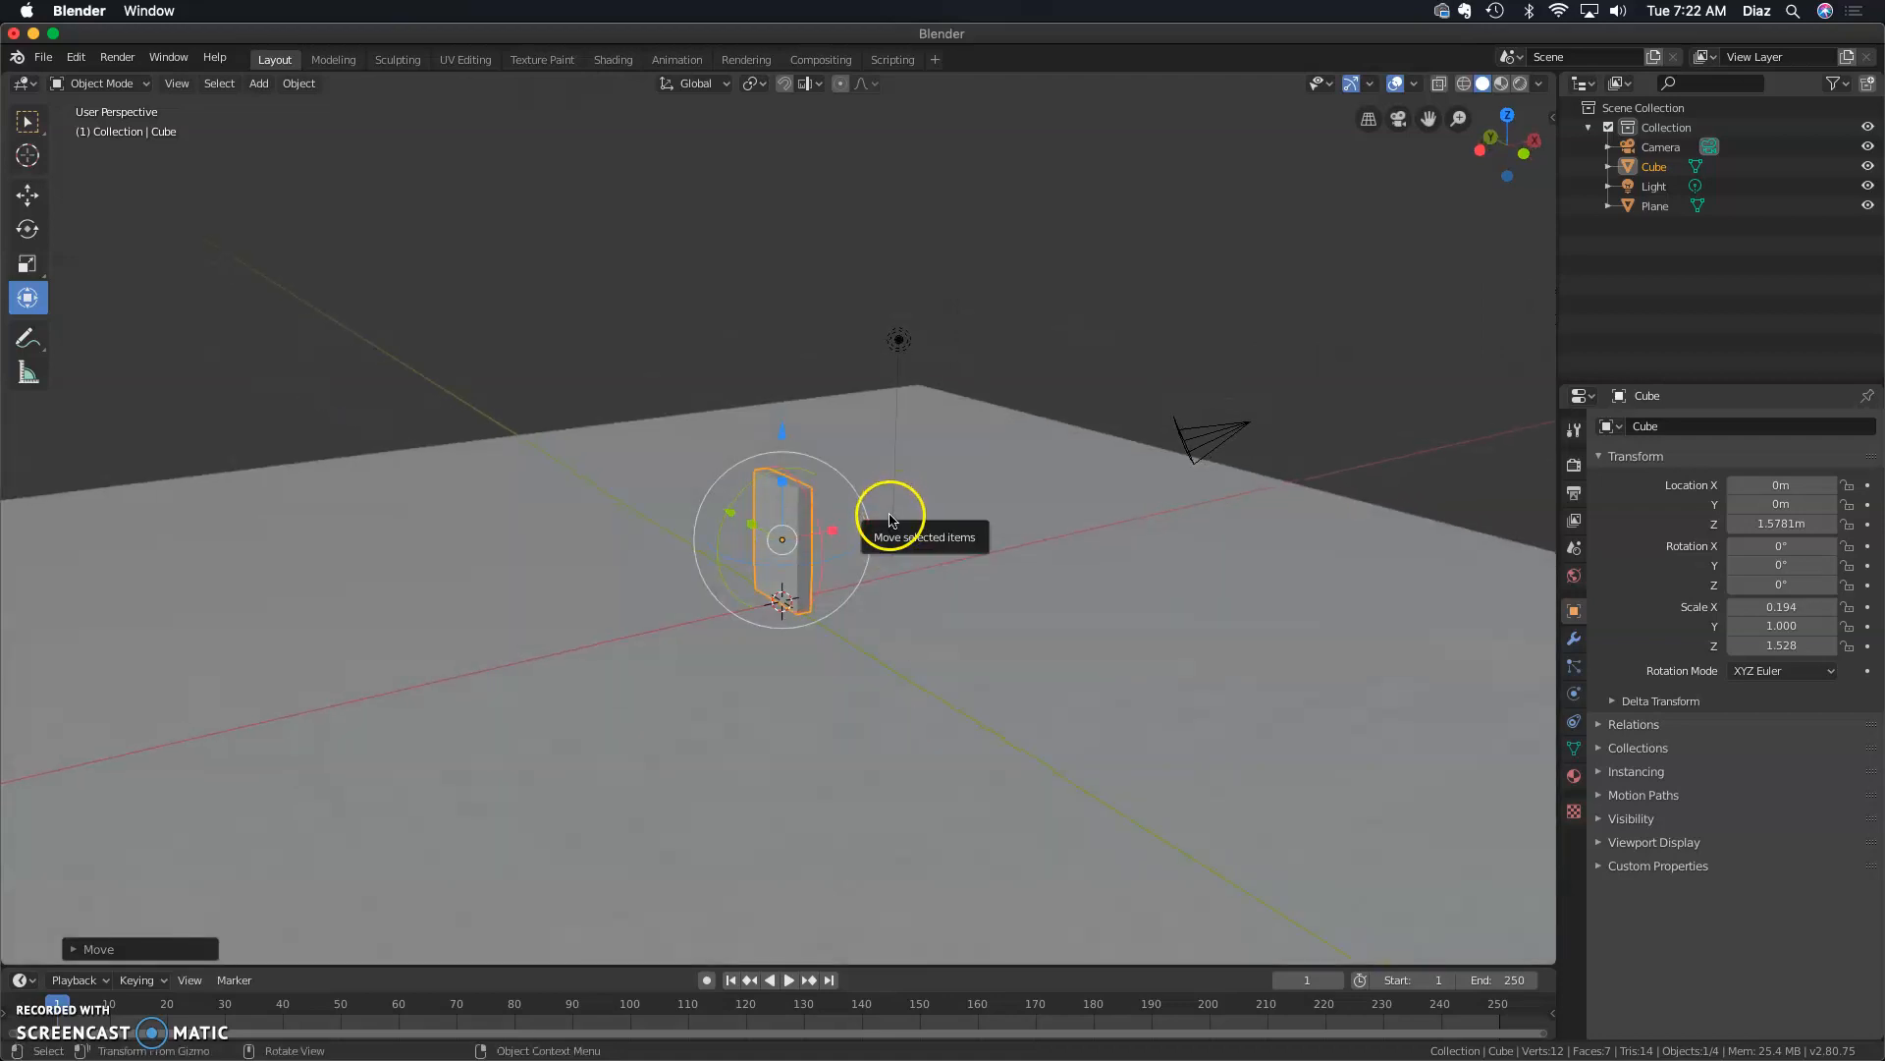
Enable rigid body physics on the slab, keeping the Active type
click(1017, 518)
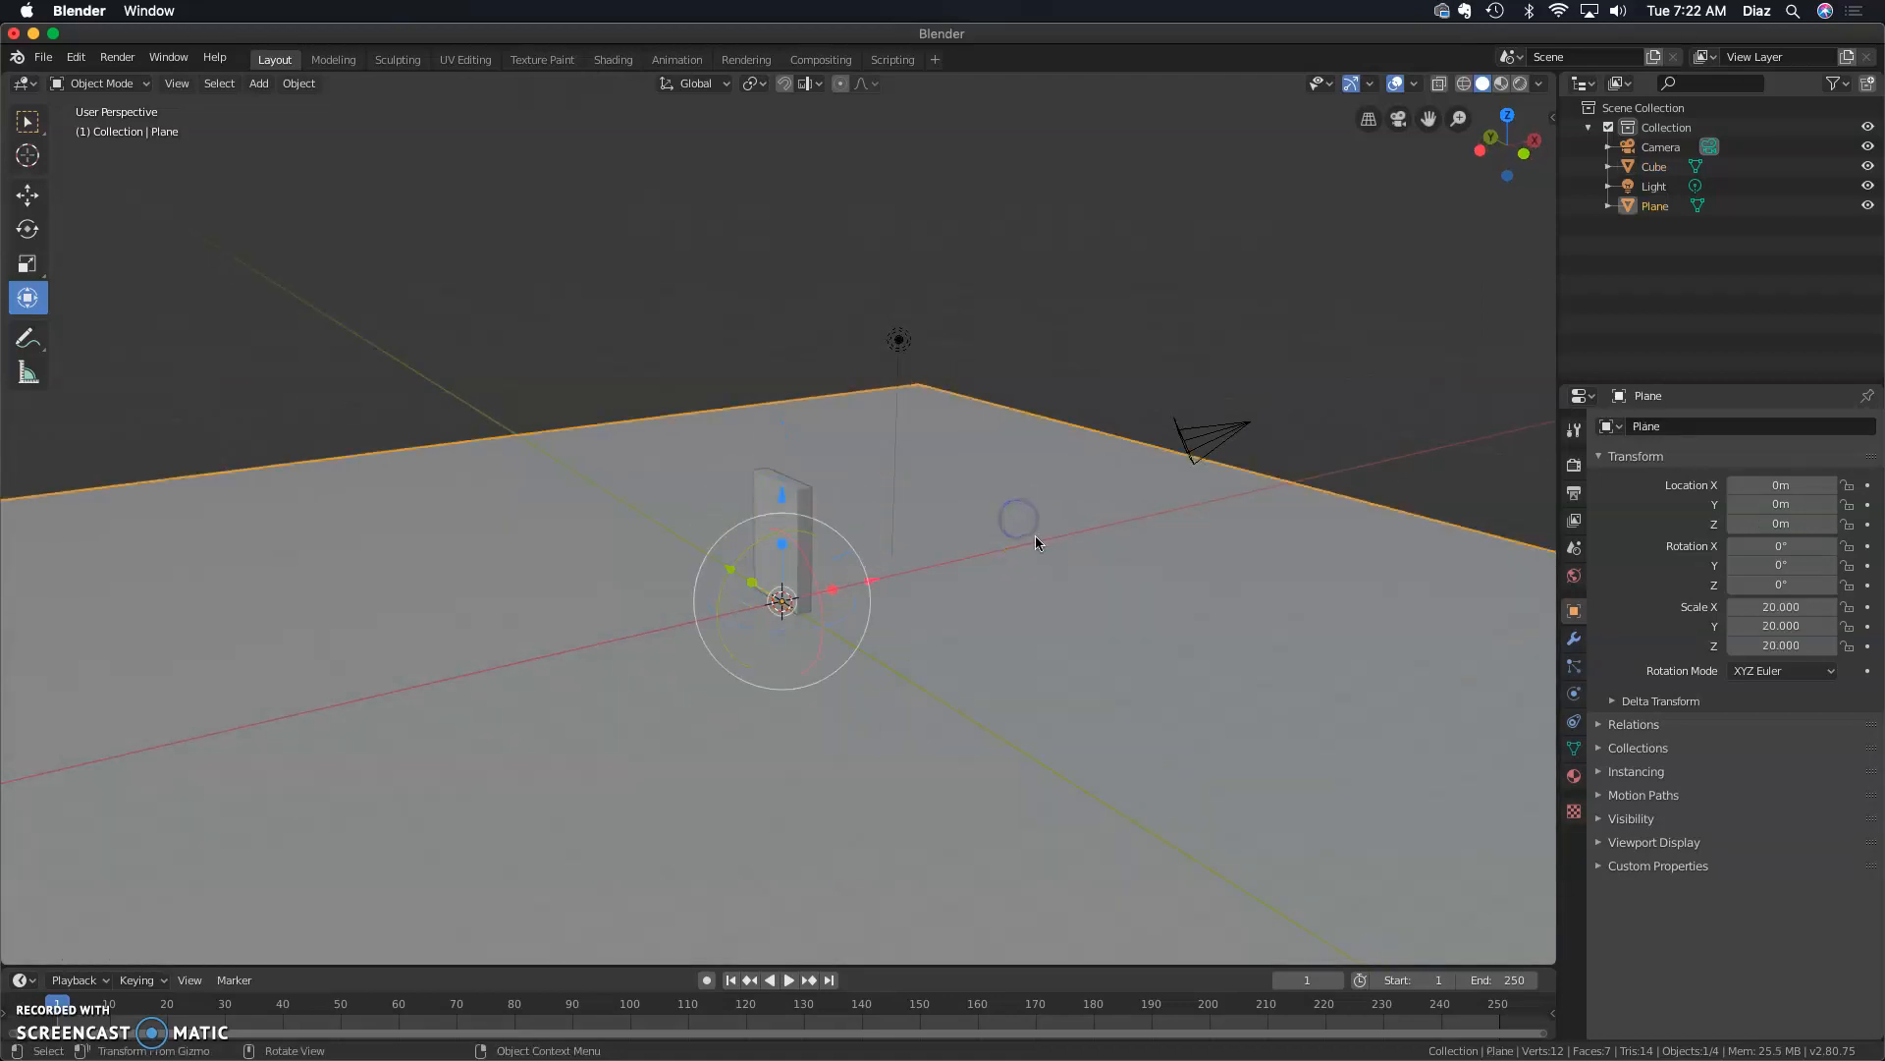
click(758, 474)
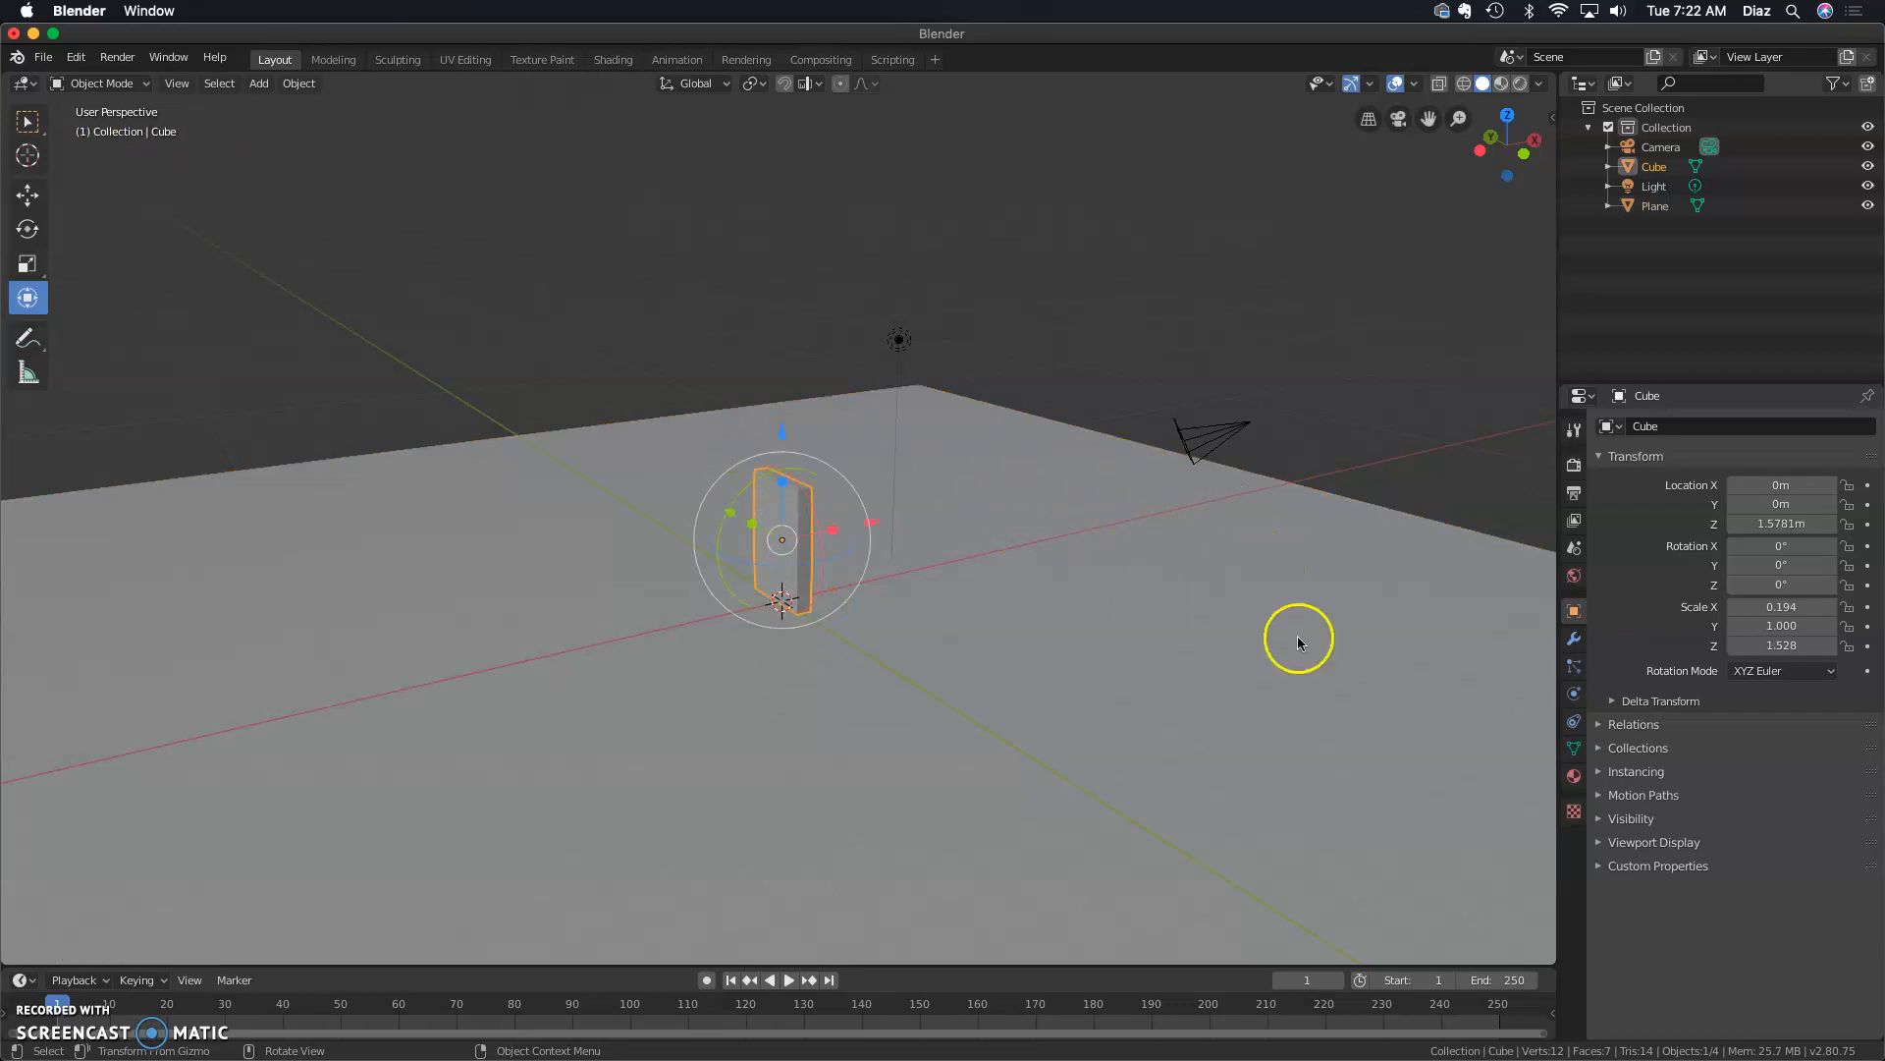
click(1574, 699)
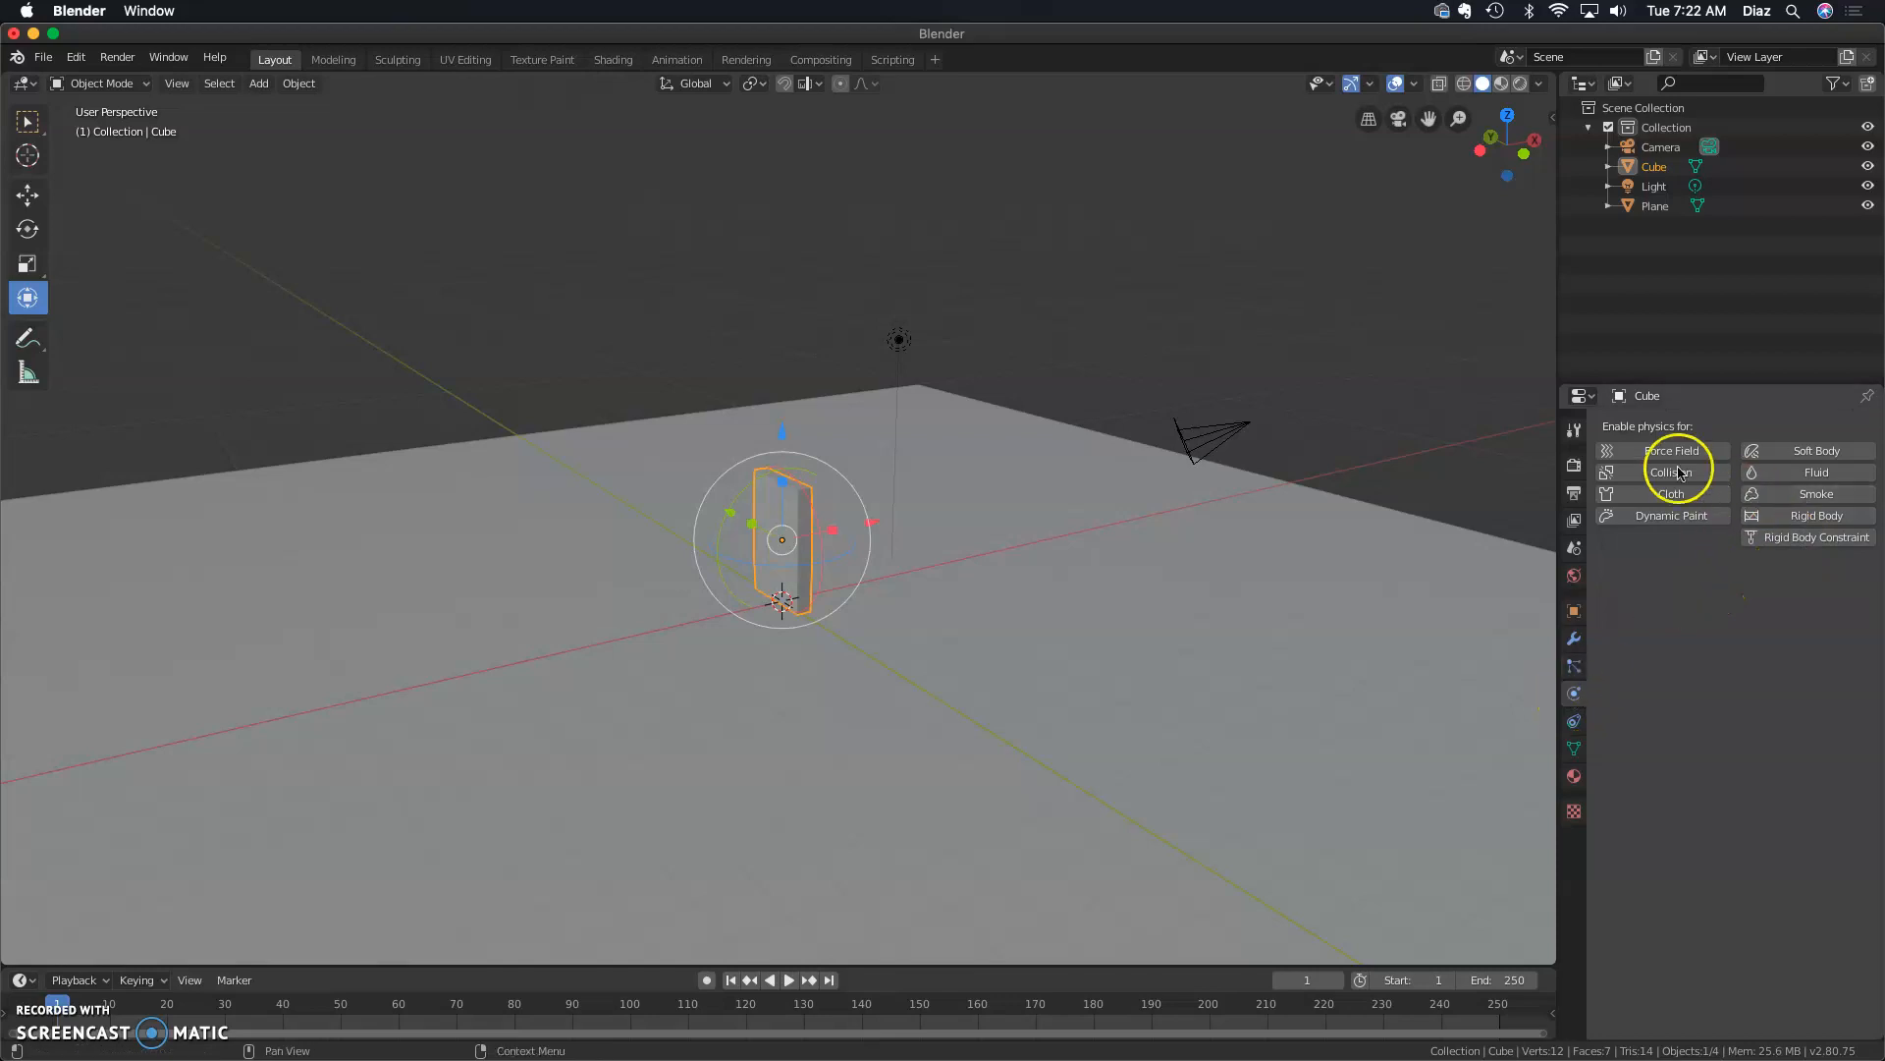
click(1783, 517)
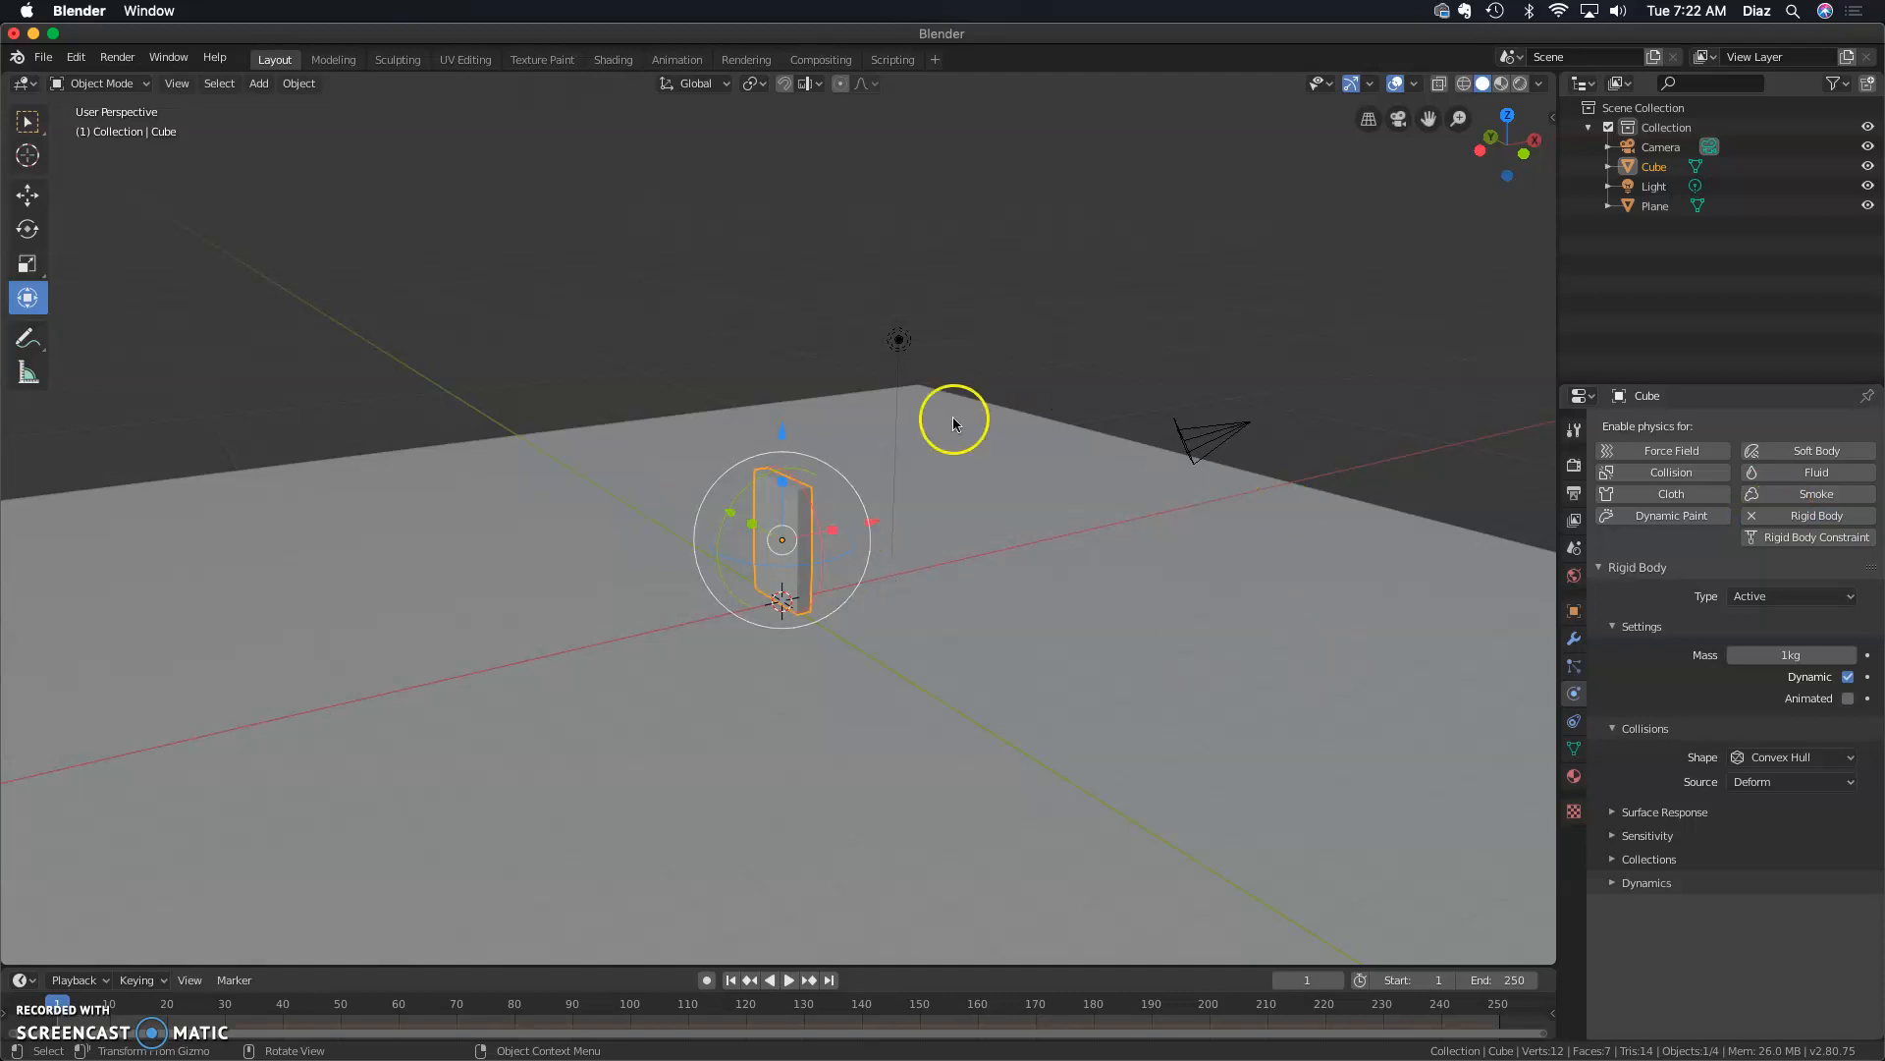
Enable rigid body physics on the ground plane and set its type to Passive
click(1014, 537)
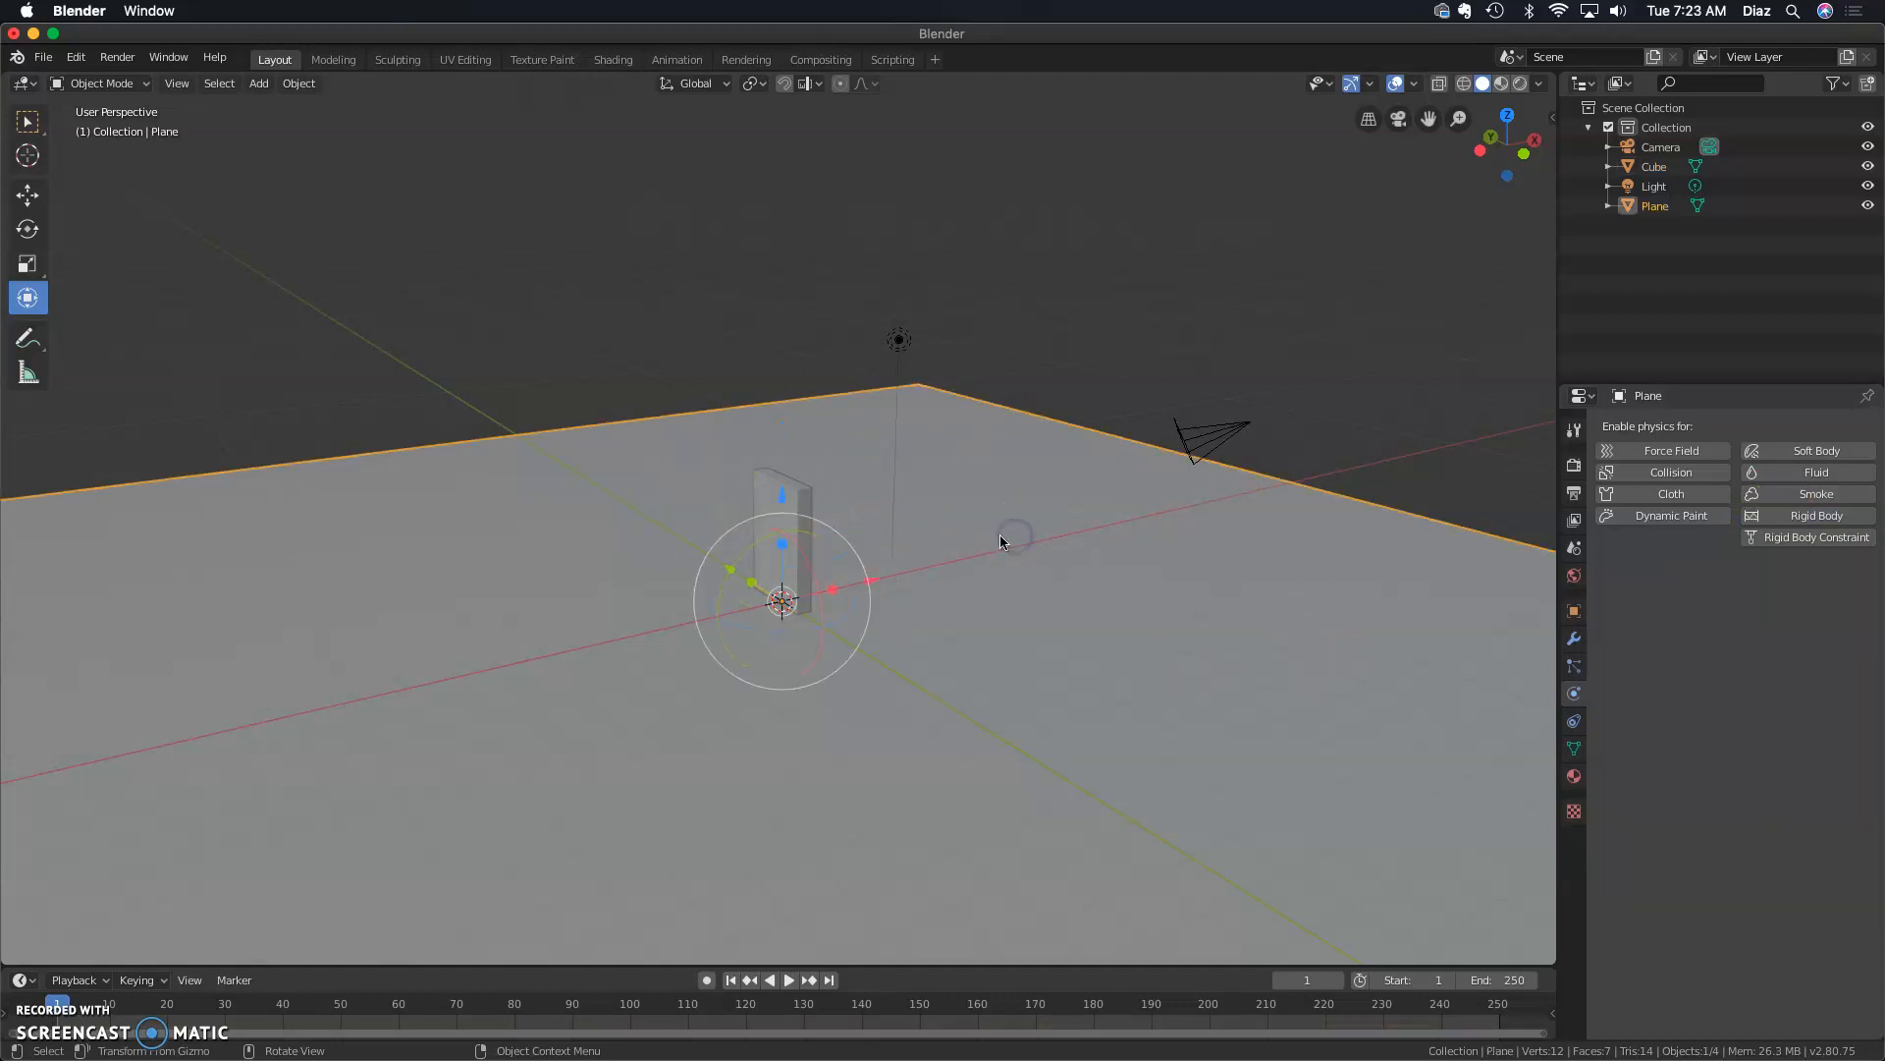
click(1815, 518)
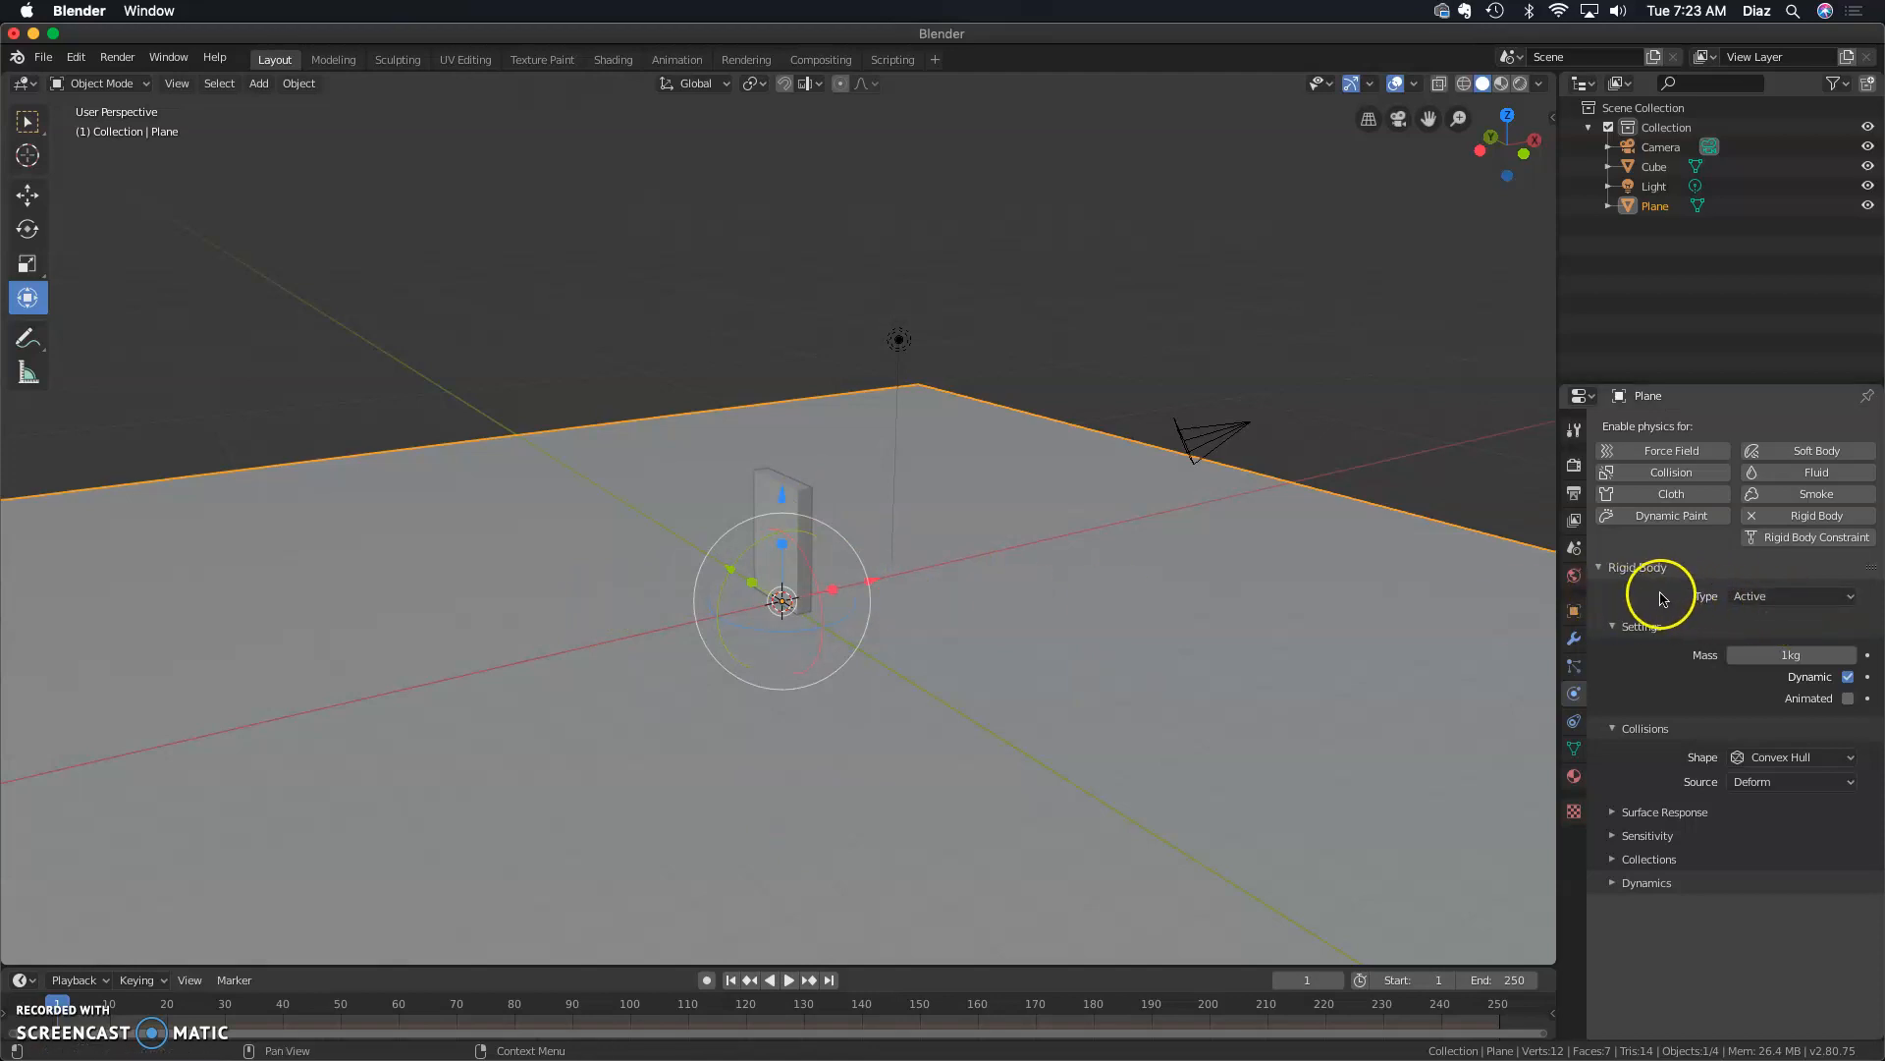
click(1744, 598)
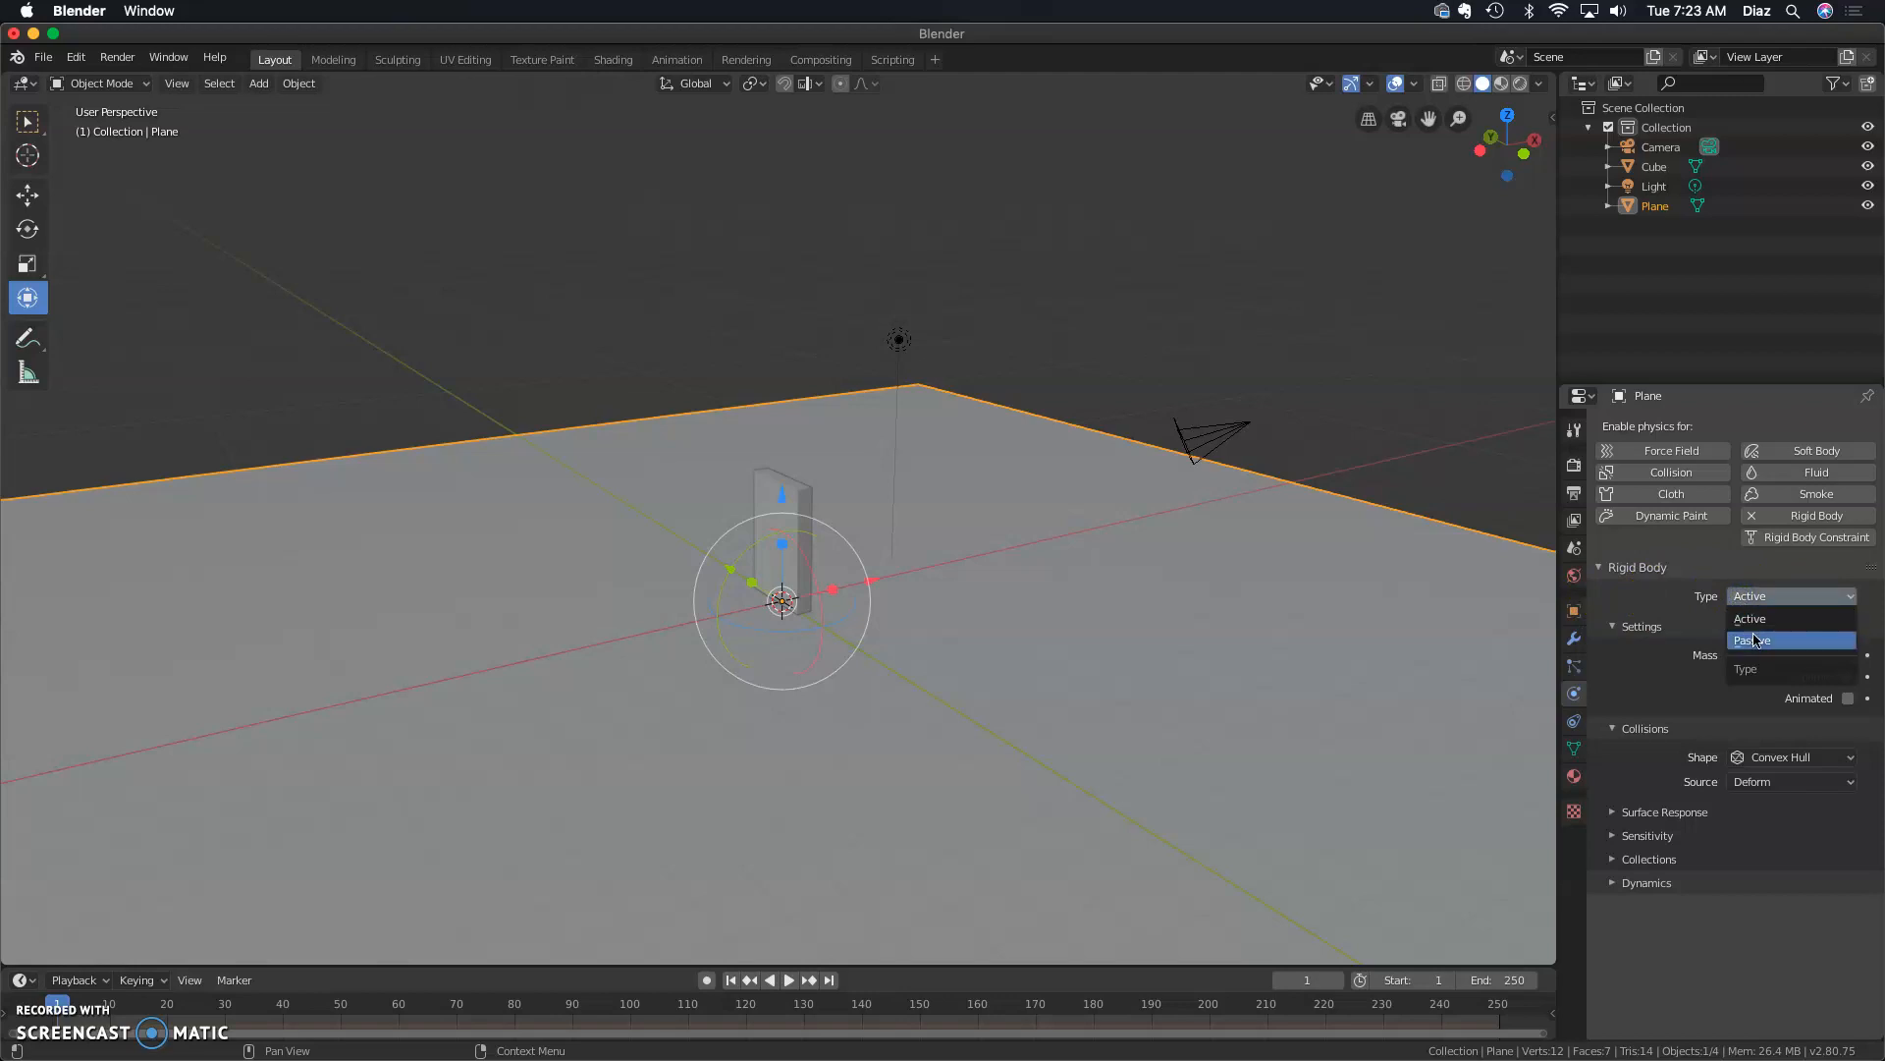
click(1757, 641)
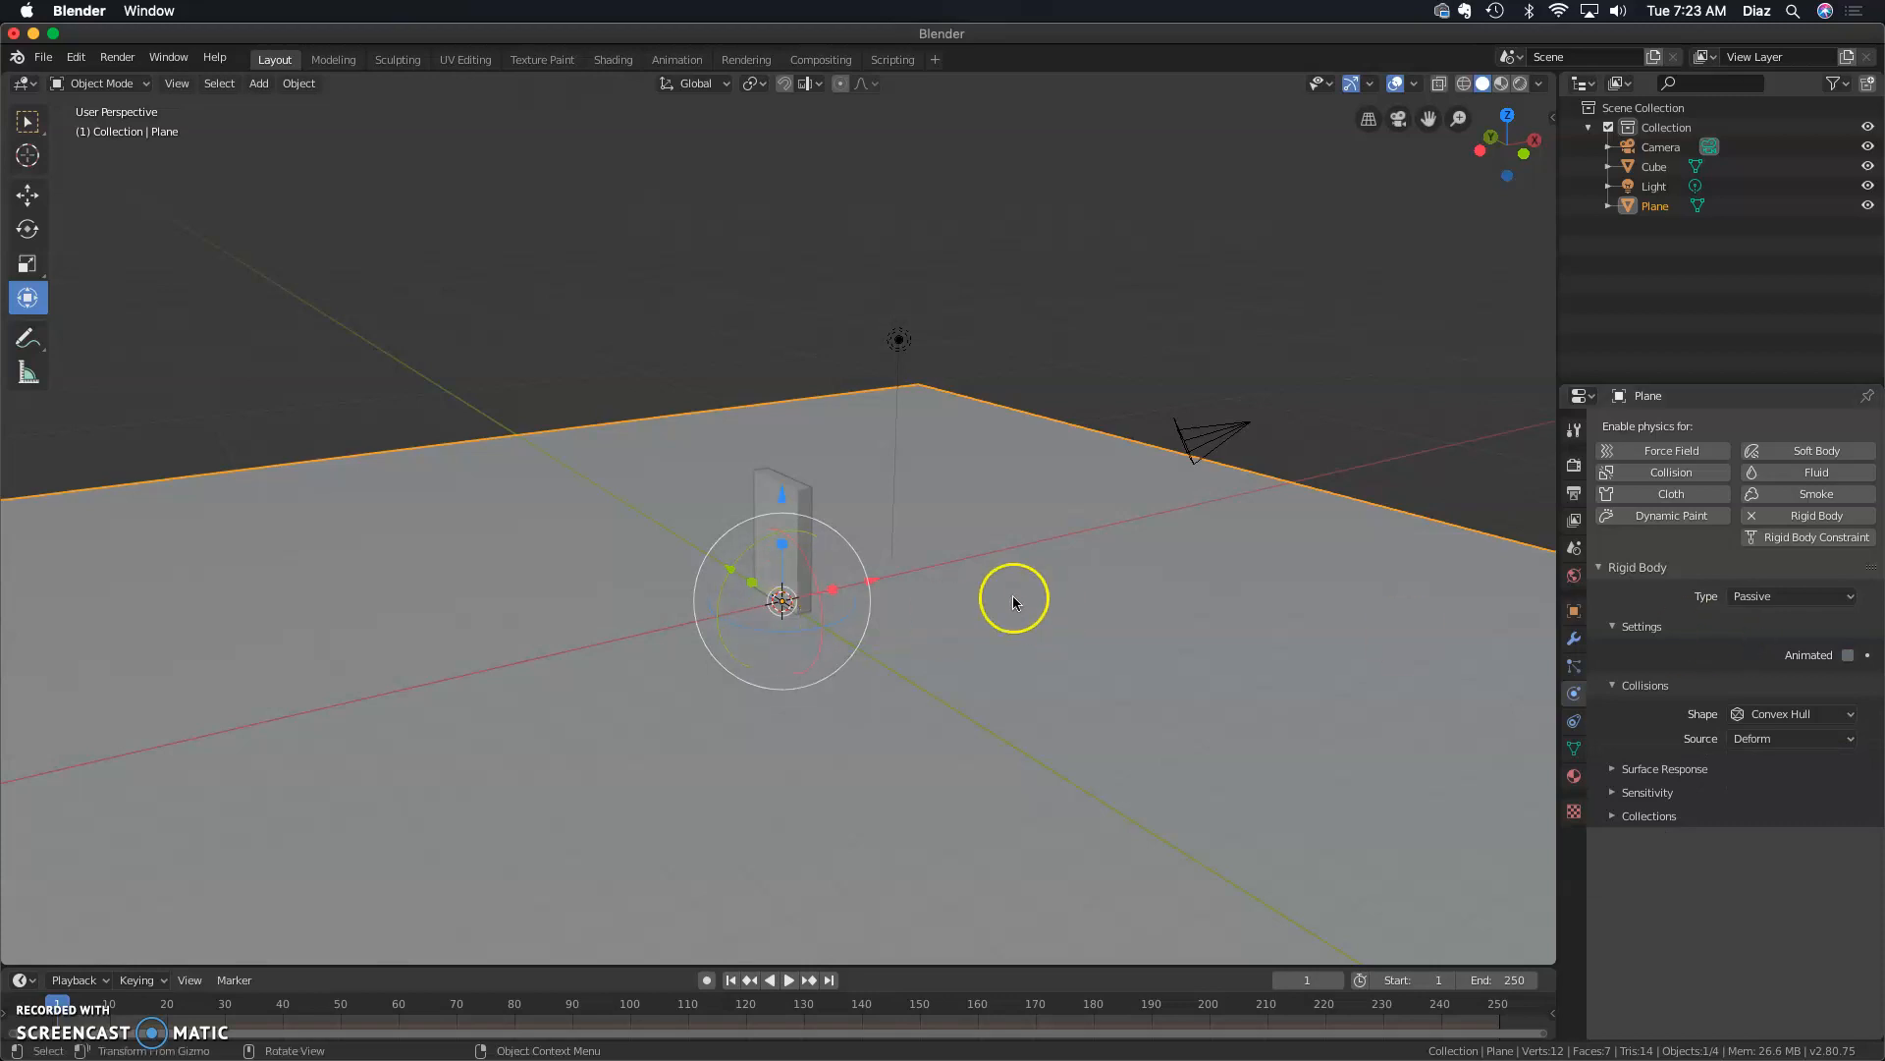
Set the slab's rigid body collision shape to Mesh
click(766, 472)
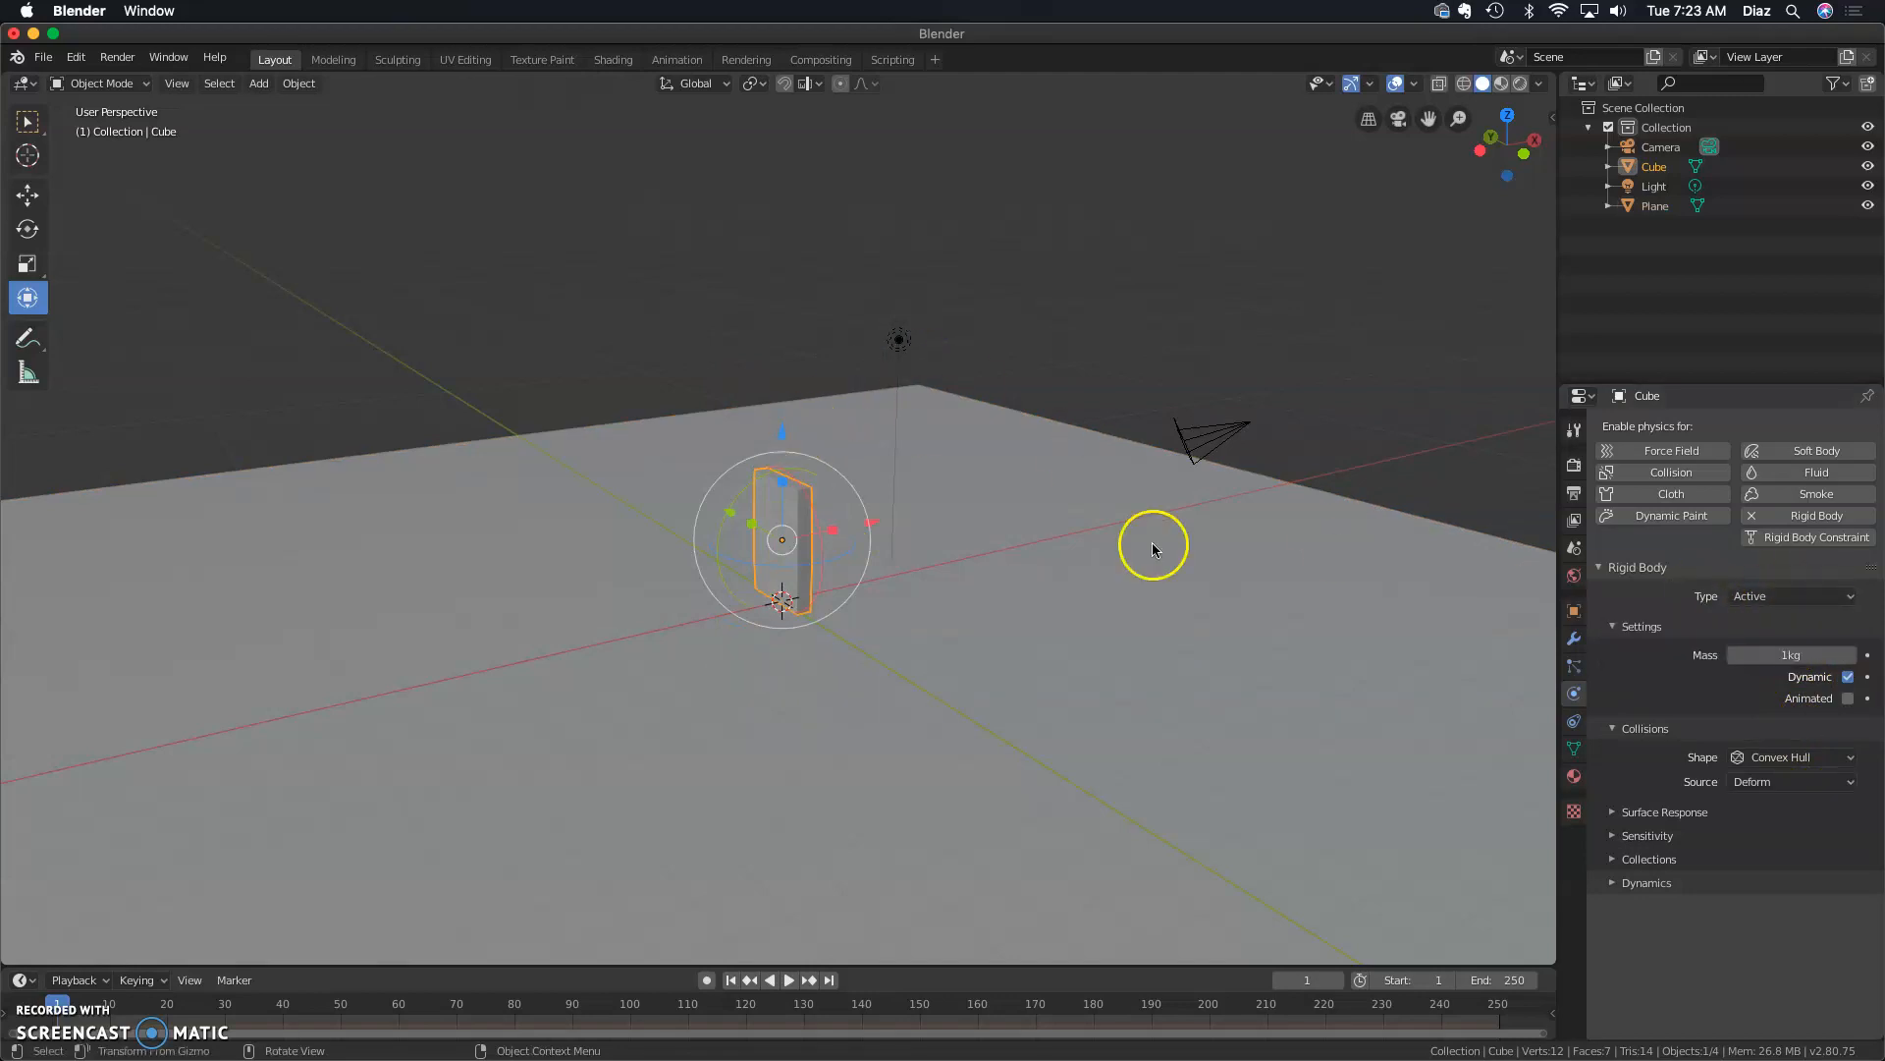
click(1019, 497)
click(615, 343)
click(1143, 615)
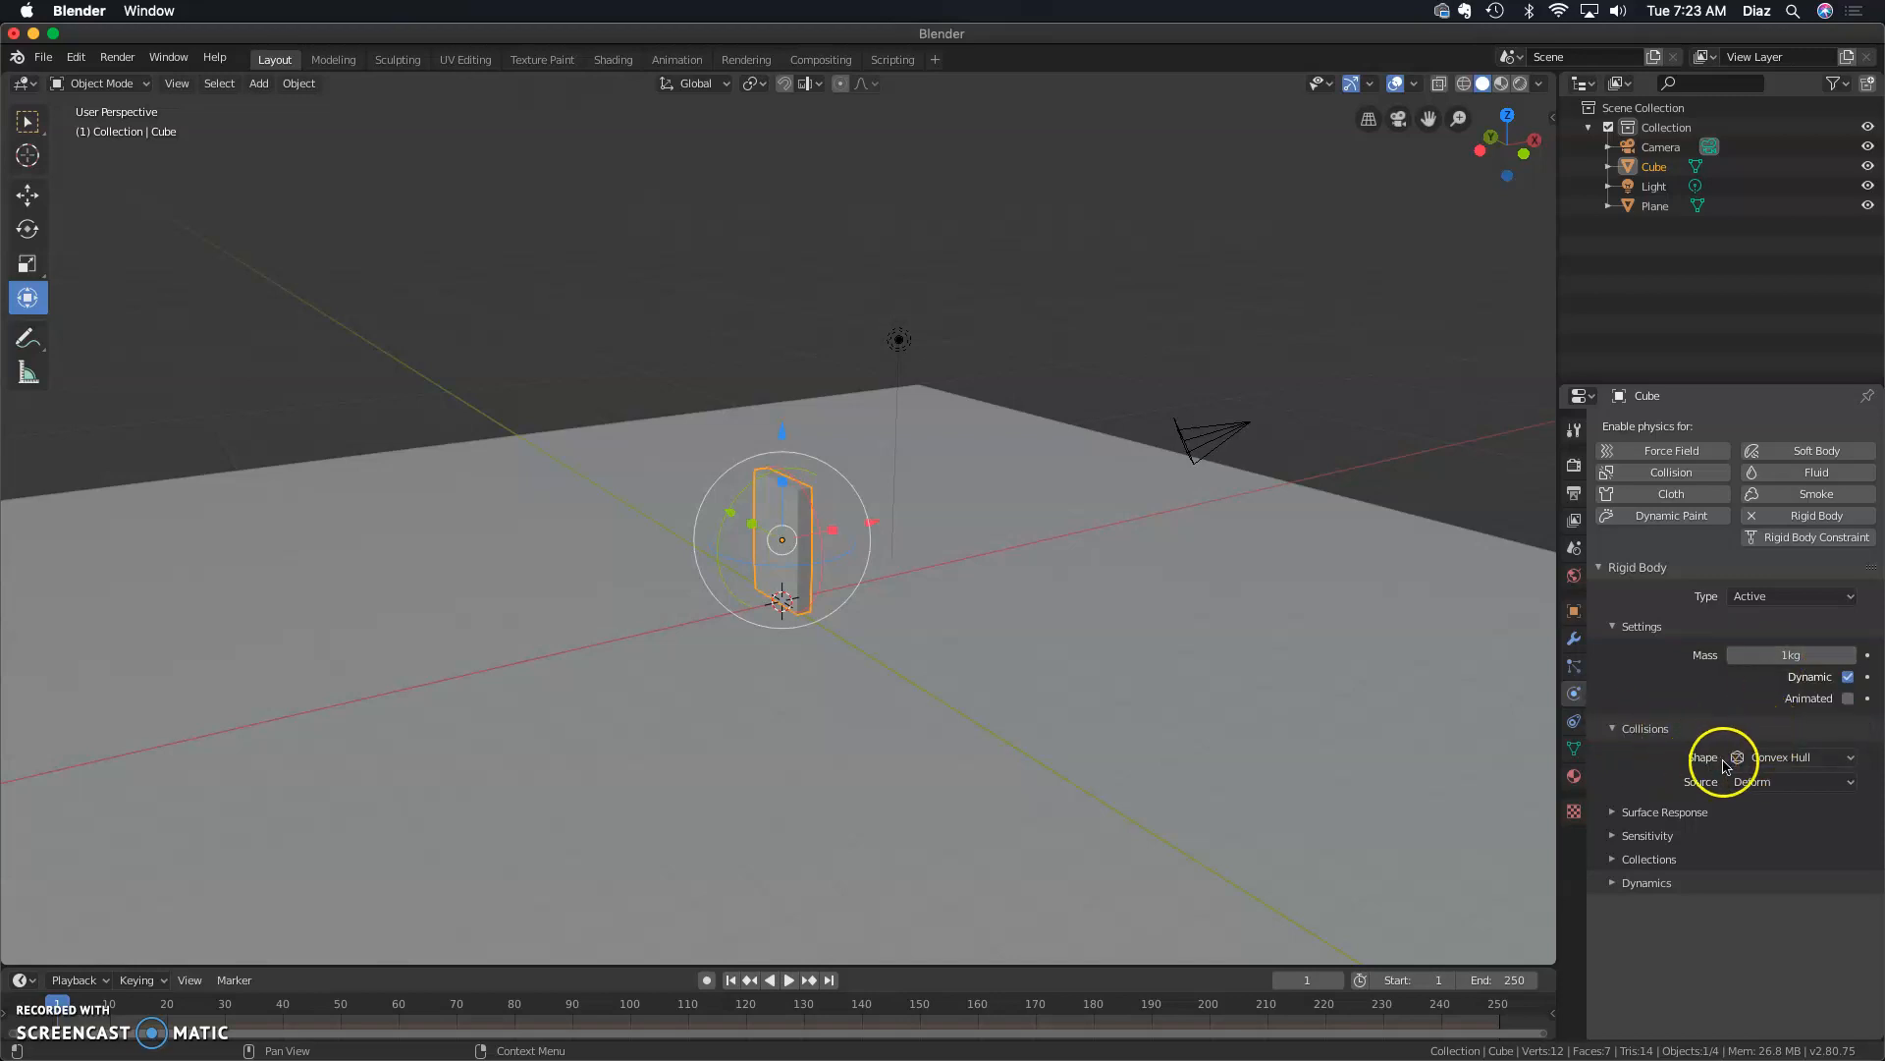
click(1779, 758)
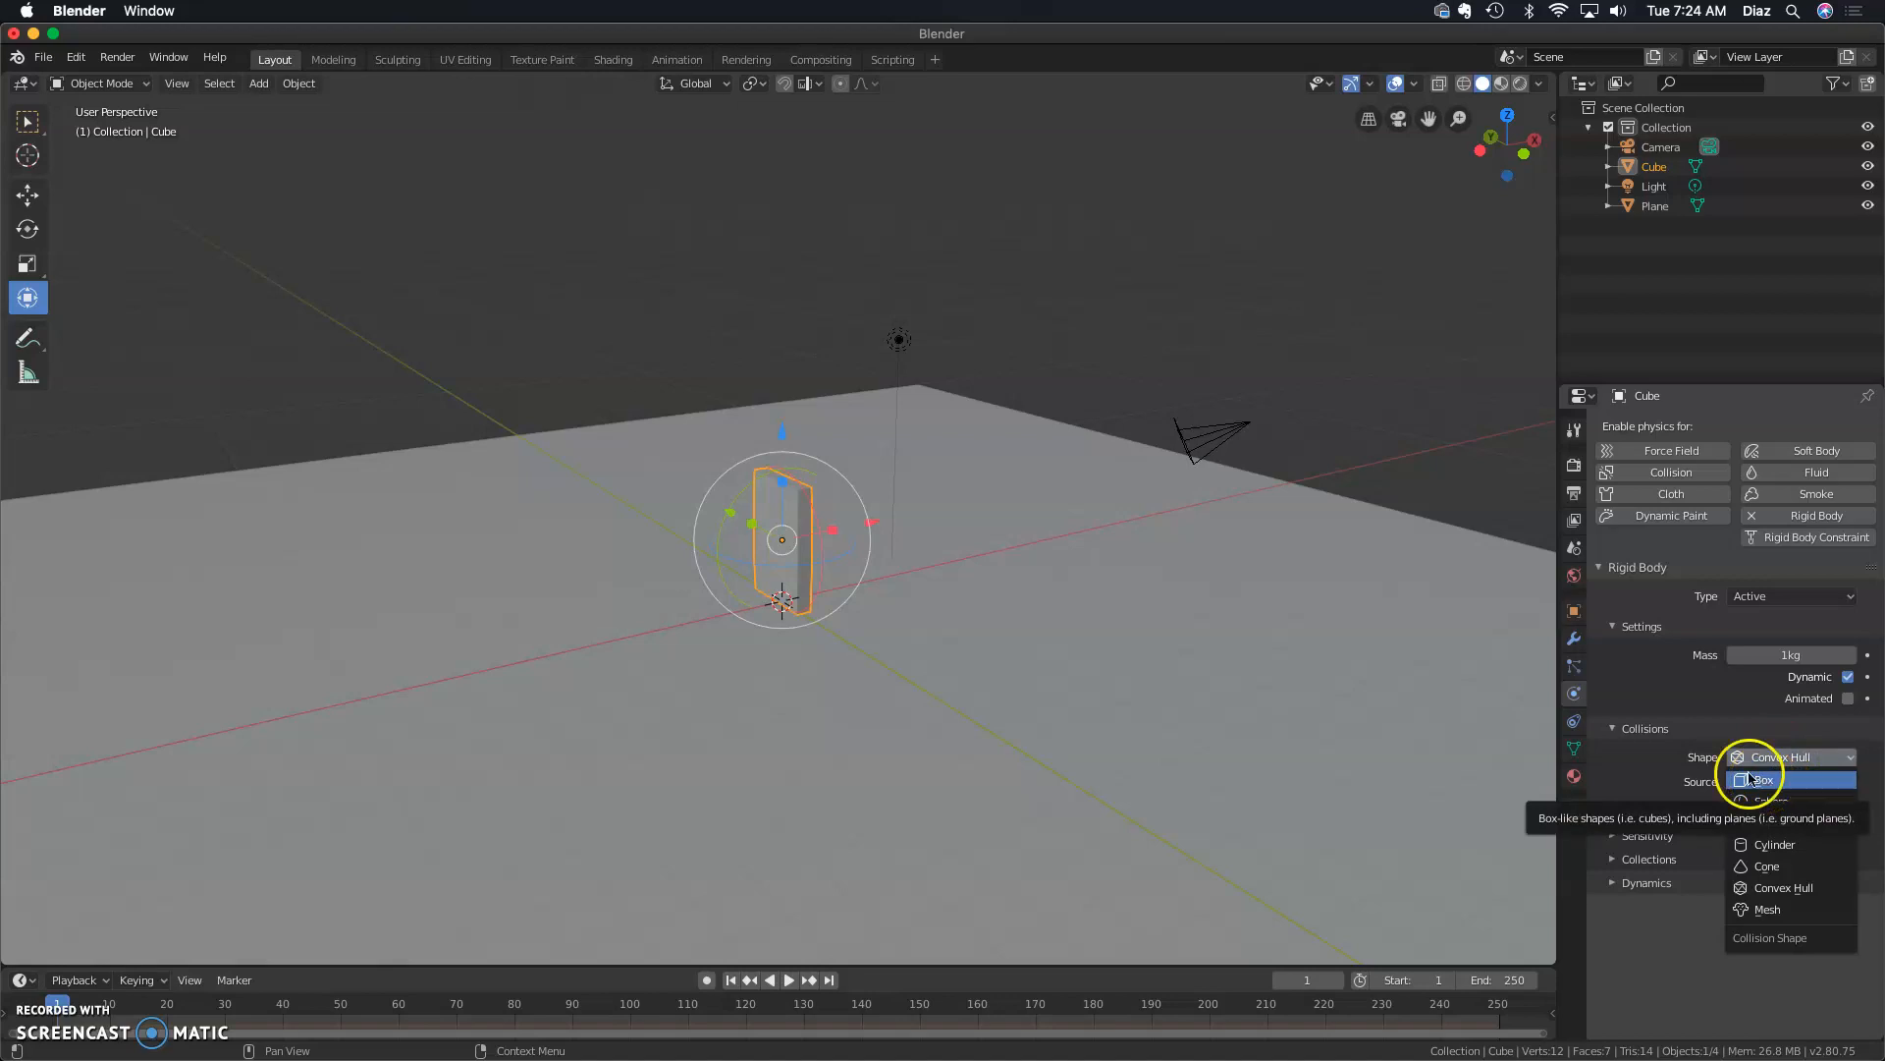
click(1785, 915)
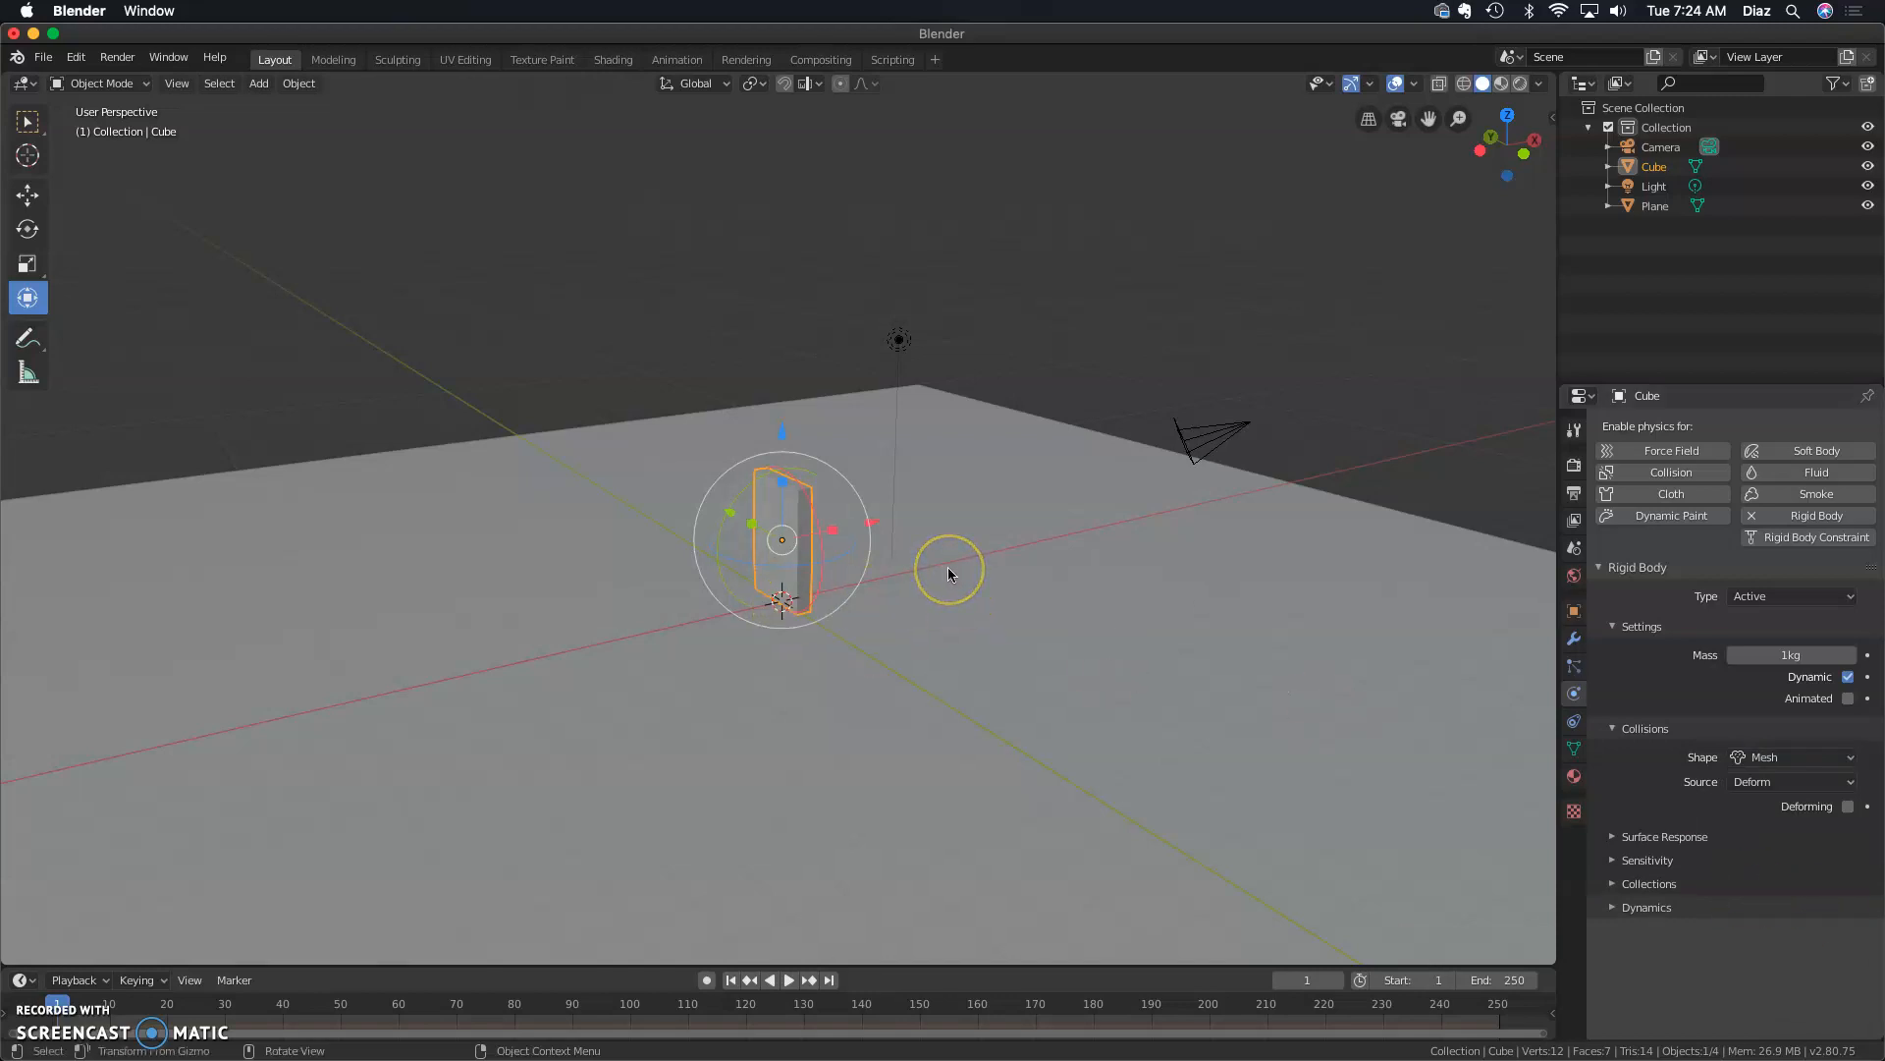
Deselect the slab and play the physics simulation three times, returning to frame 1 after each run
click(769, 532)
click(753, 272)
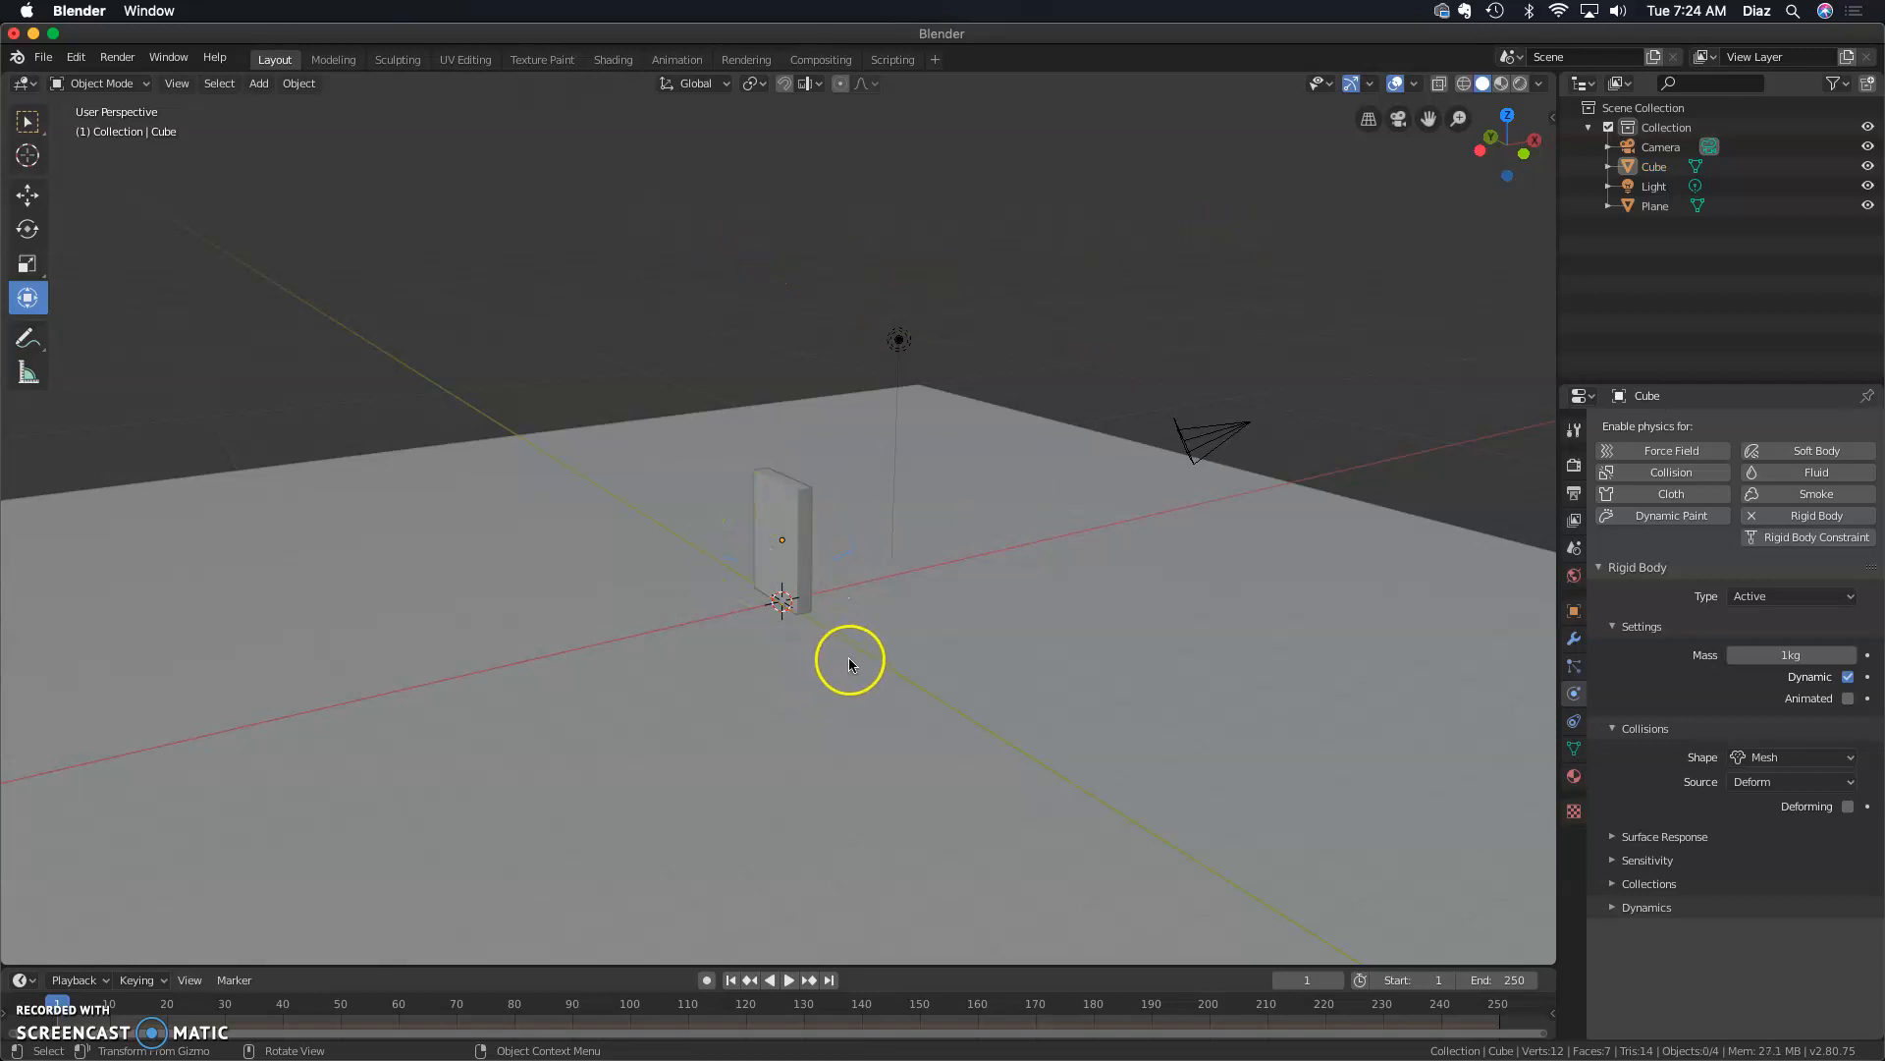
click(787, 979)
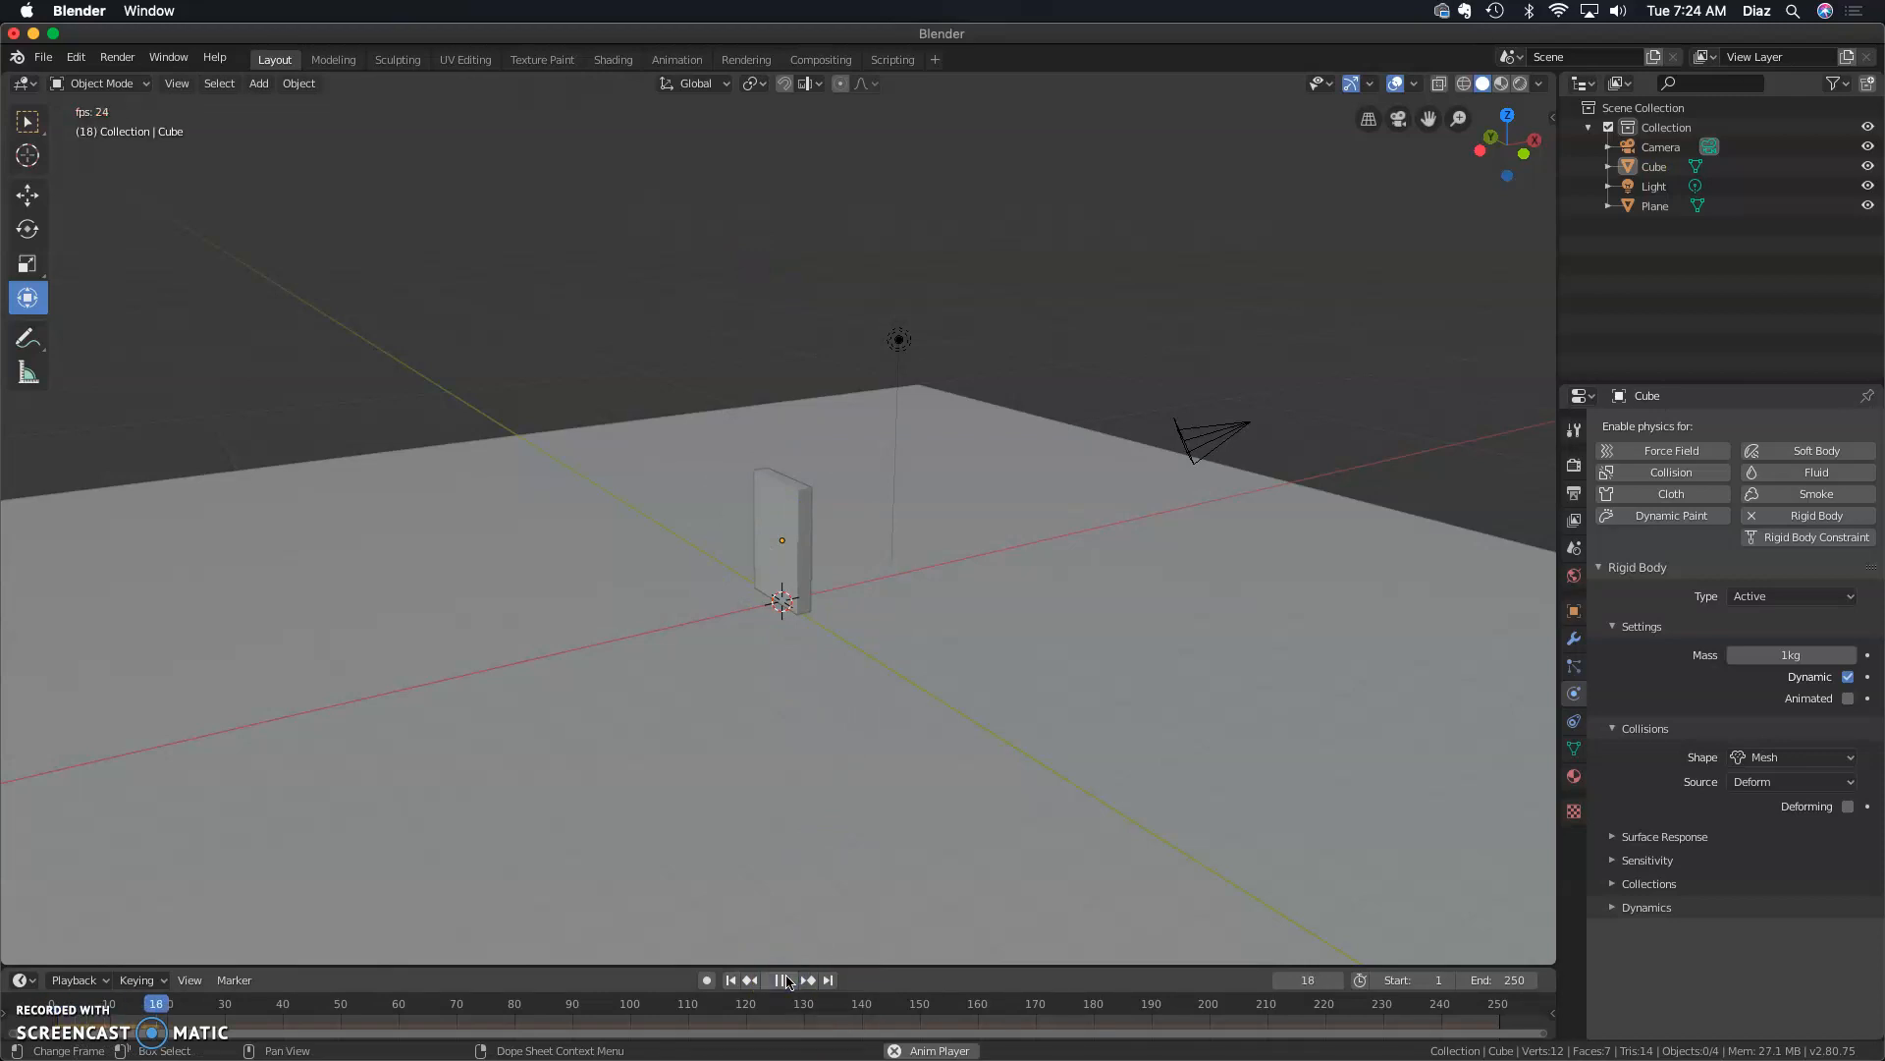
click(785, 980)
click(734, 980)
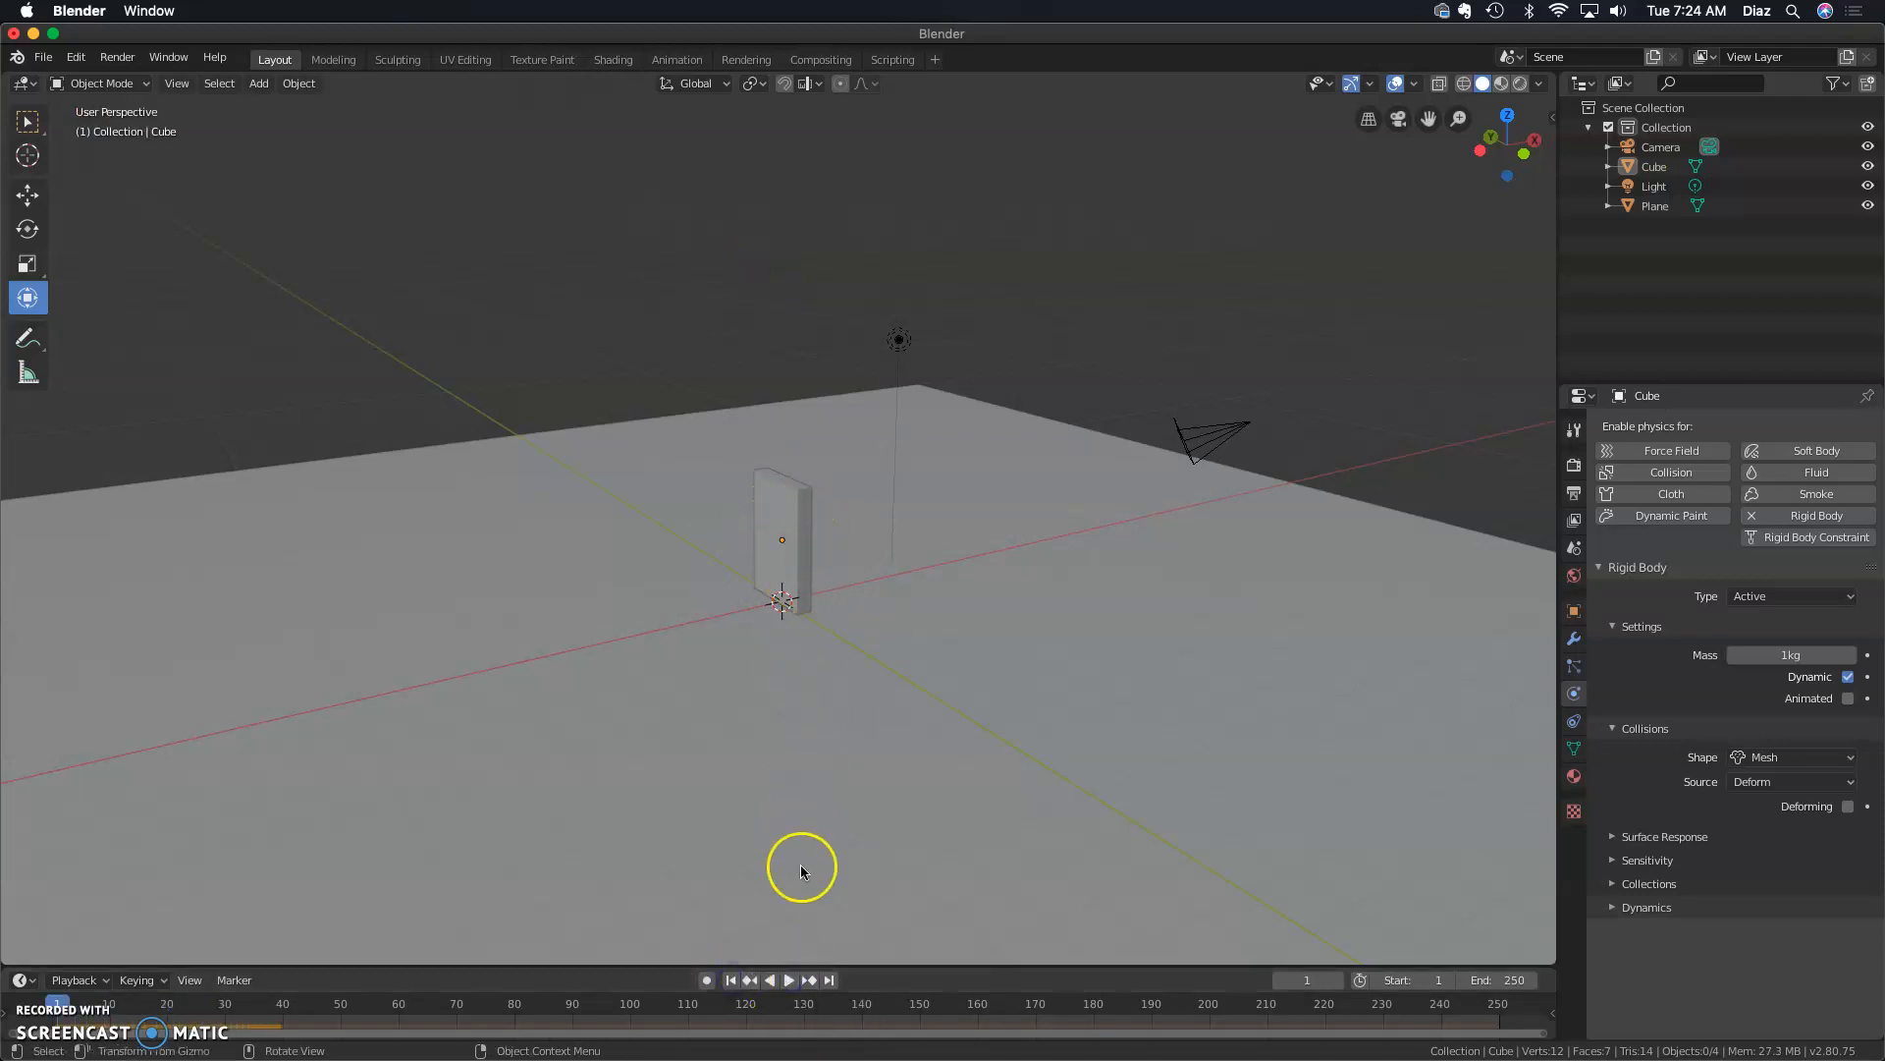
click(788, 980)
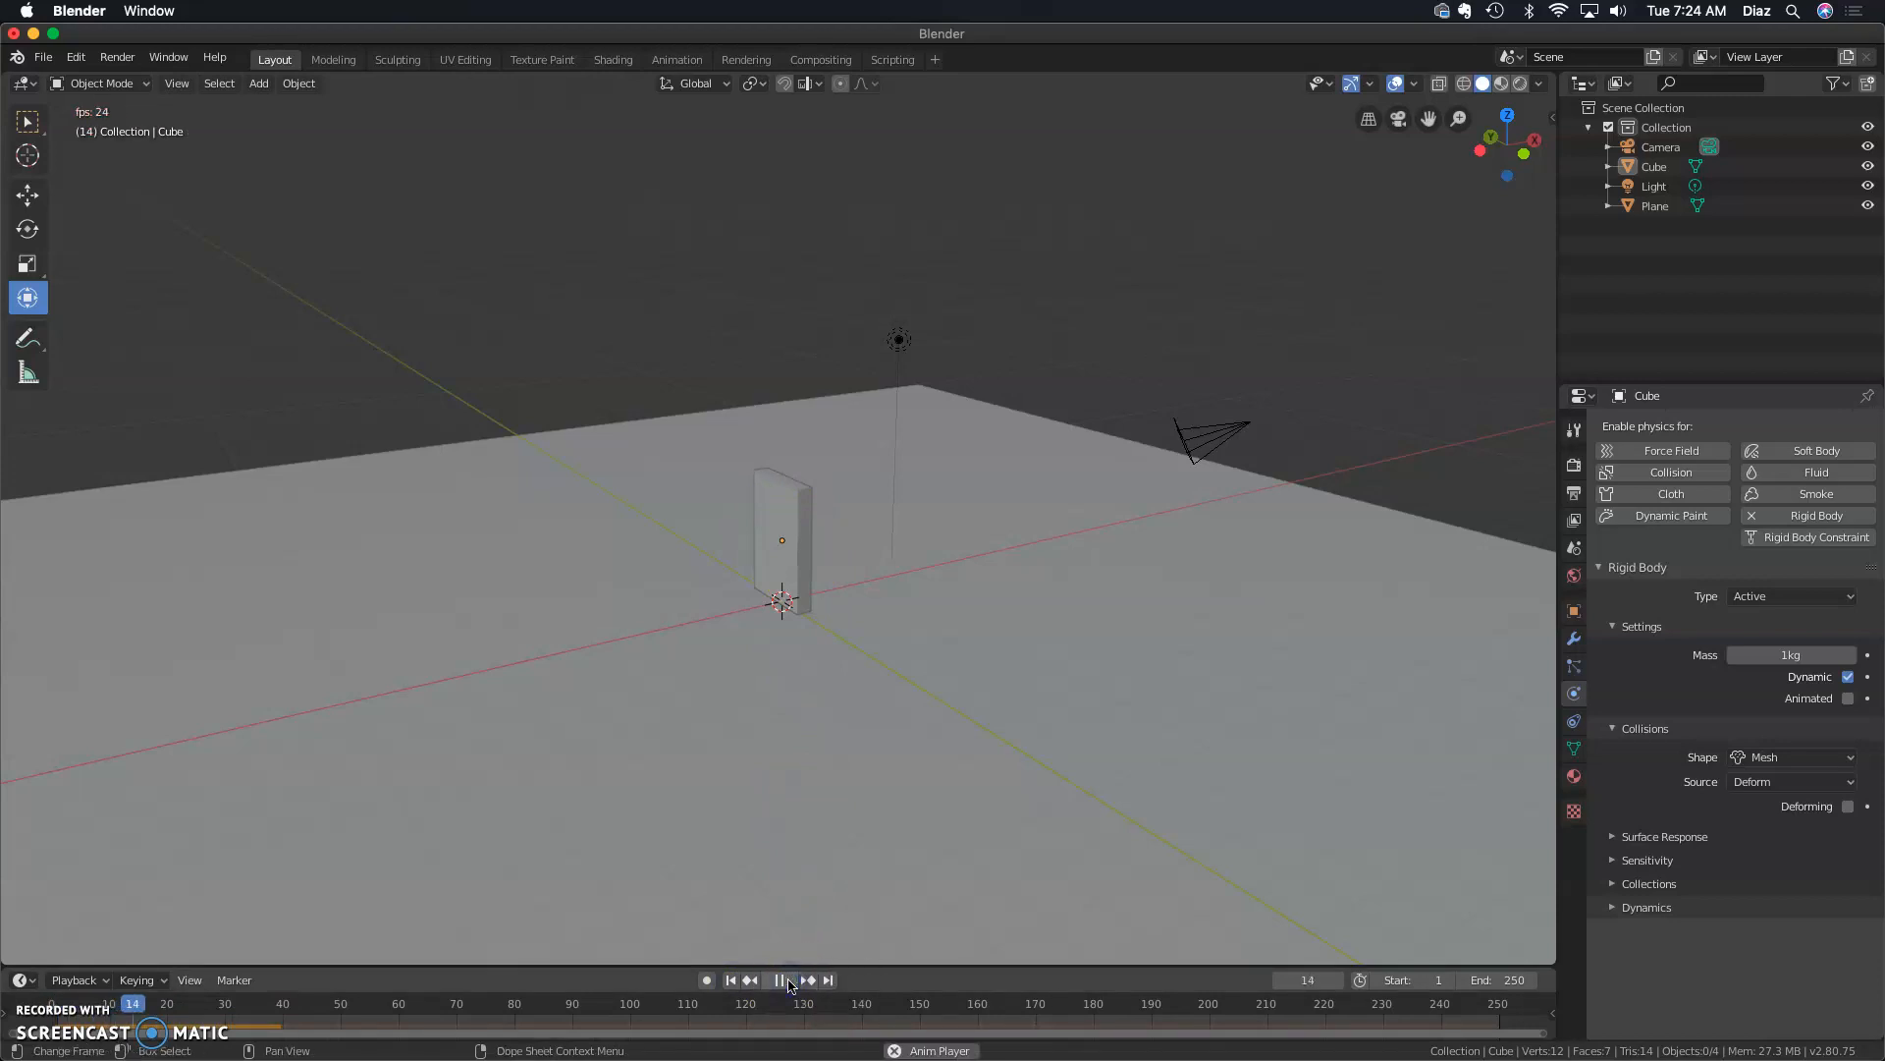
click(789, 980)
scroll(787, 825, up, 5)
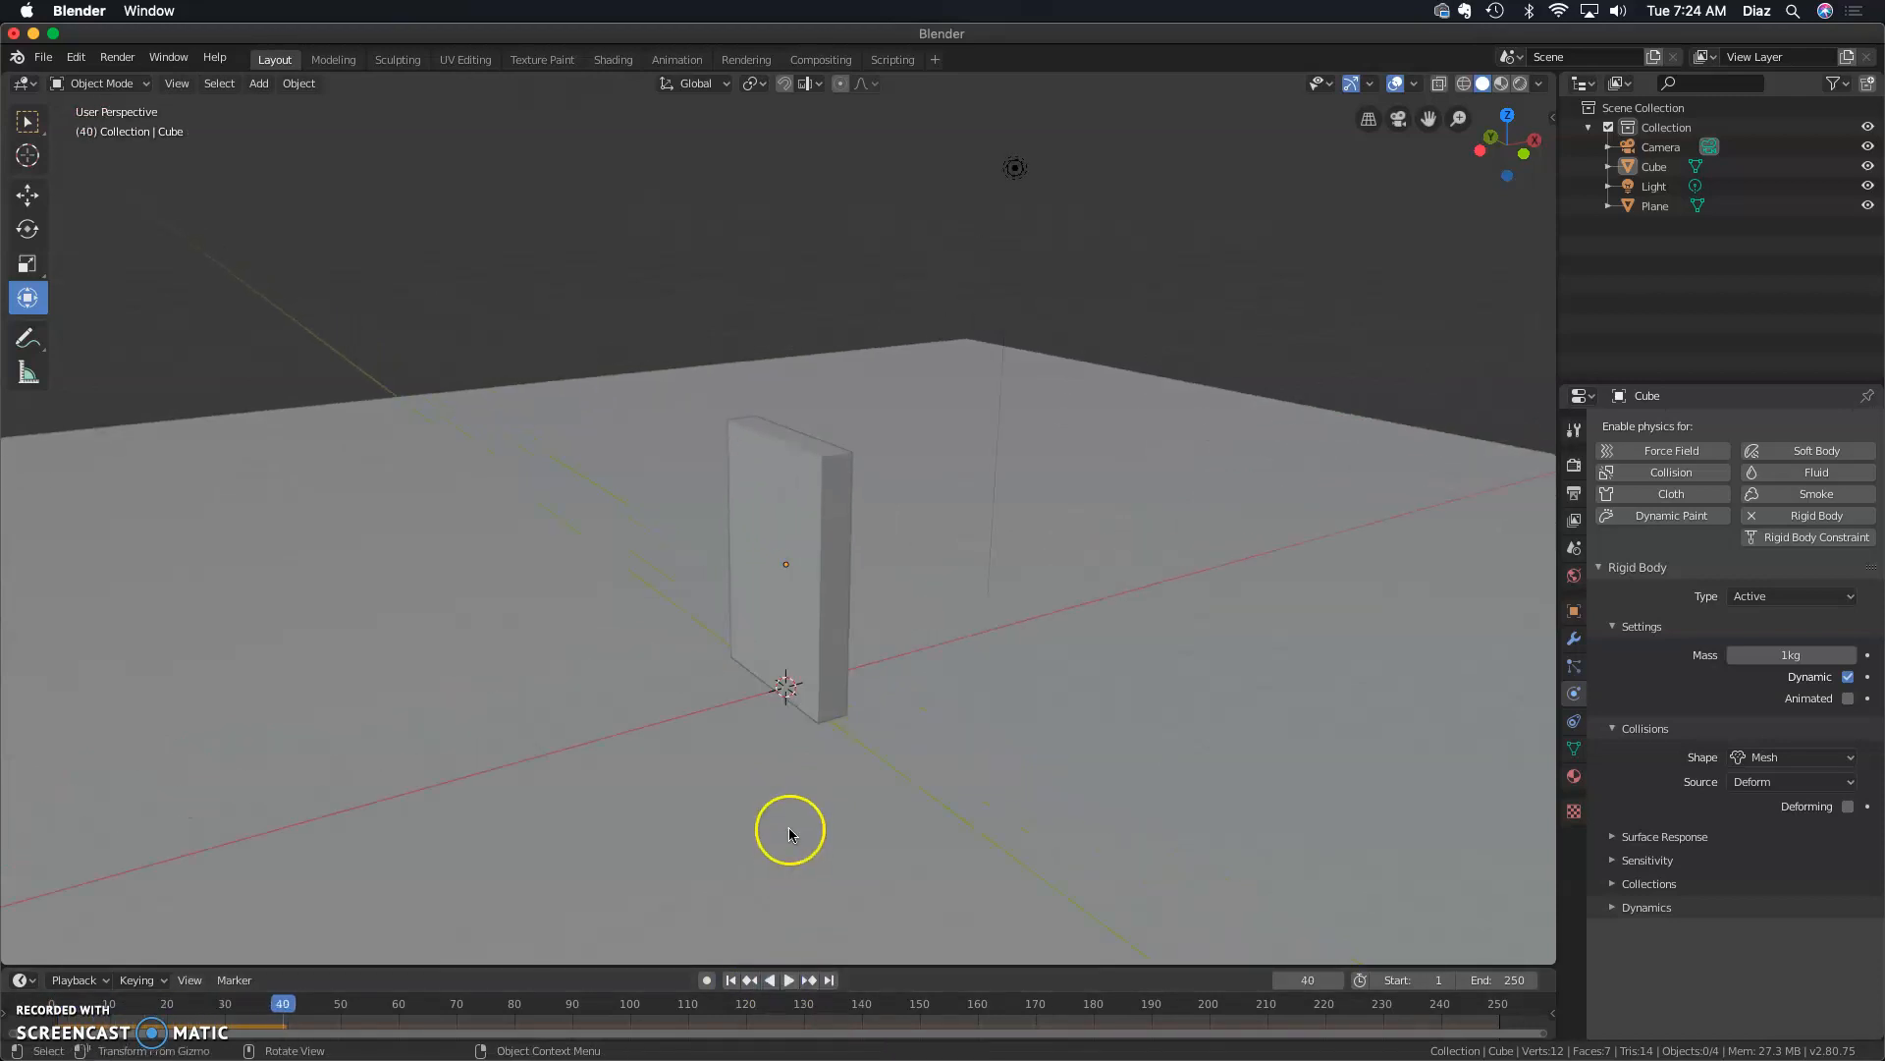
click(732, 980)
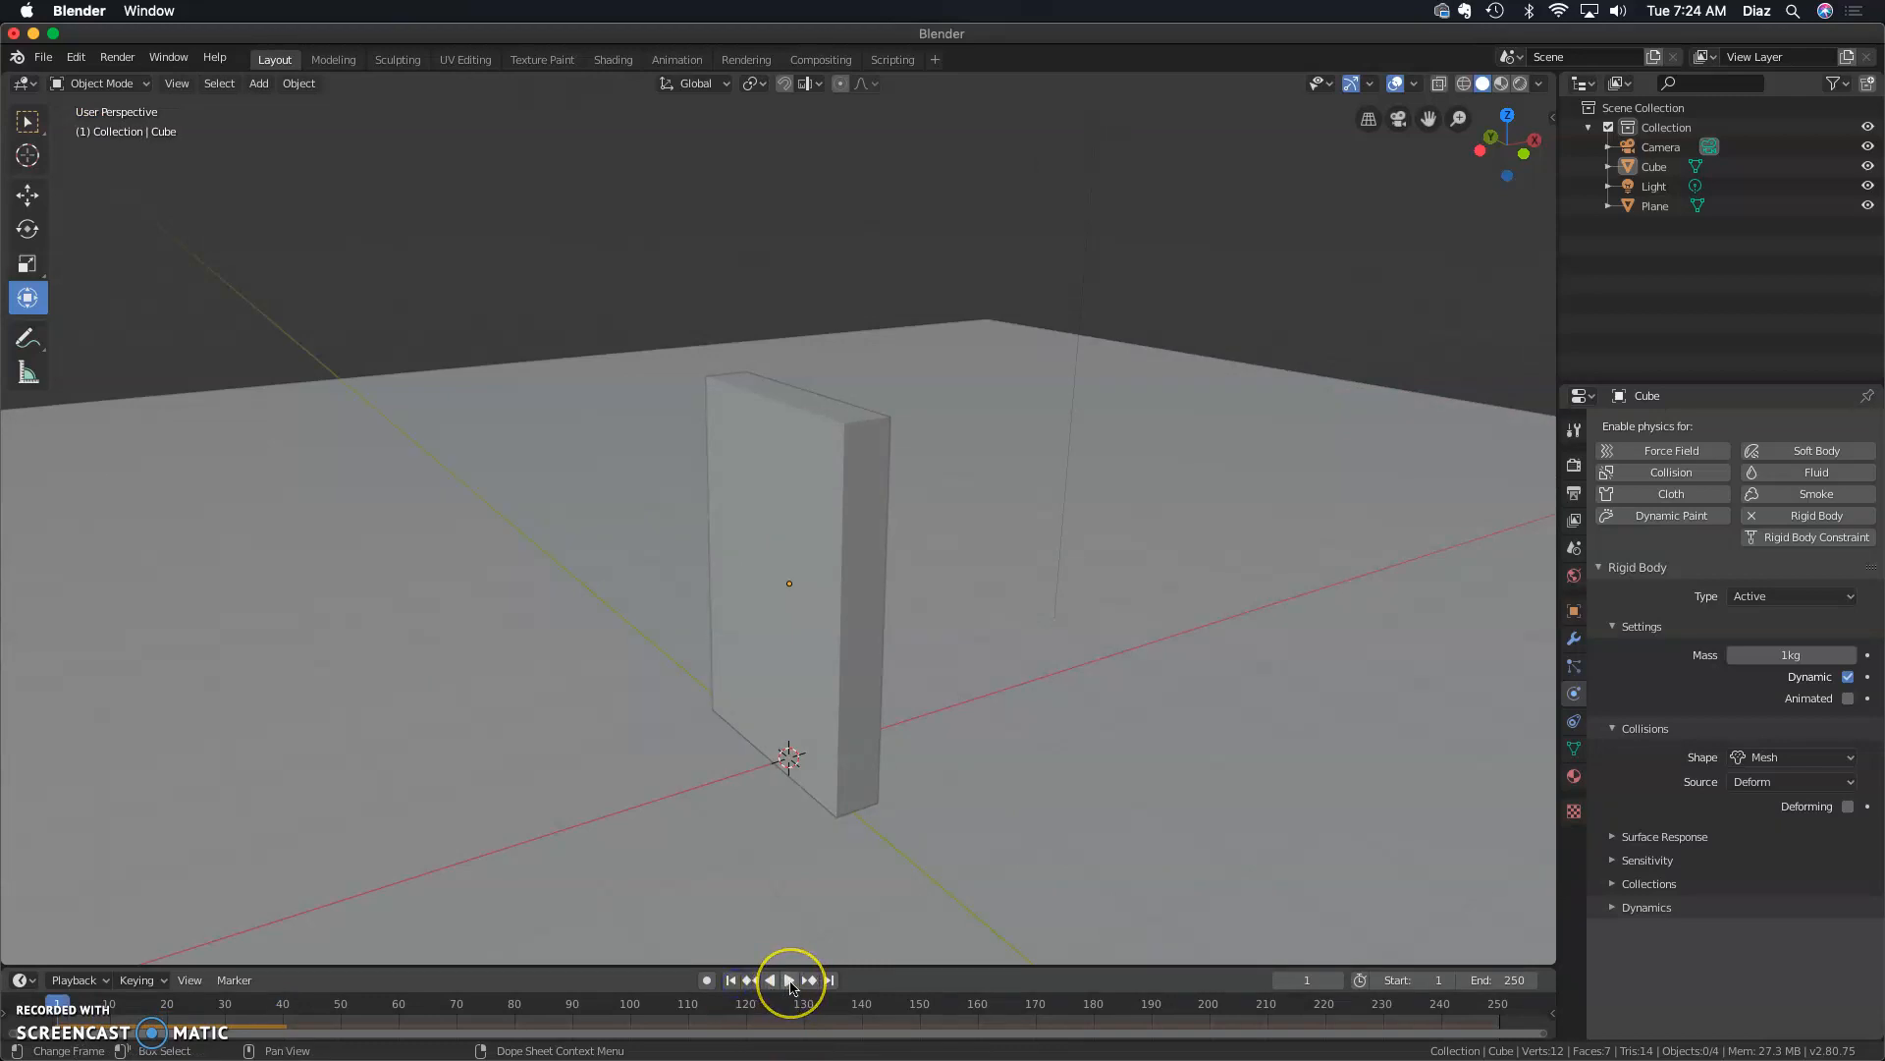
click(791, 982)
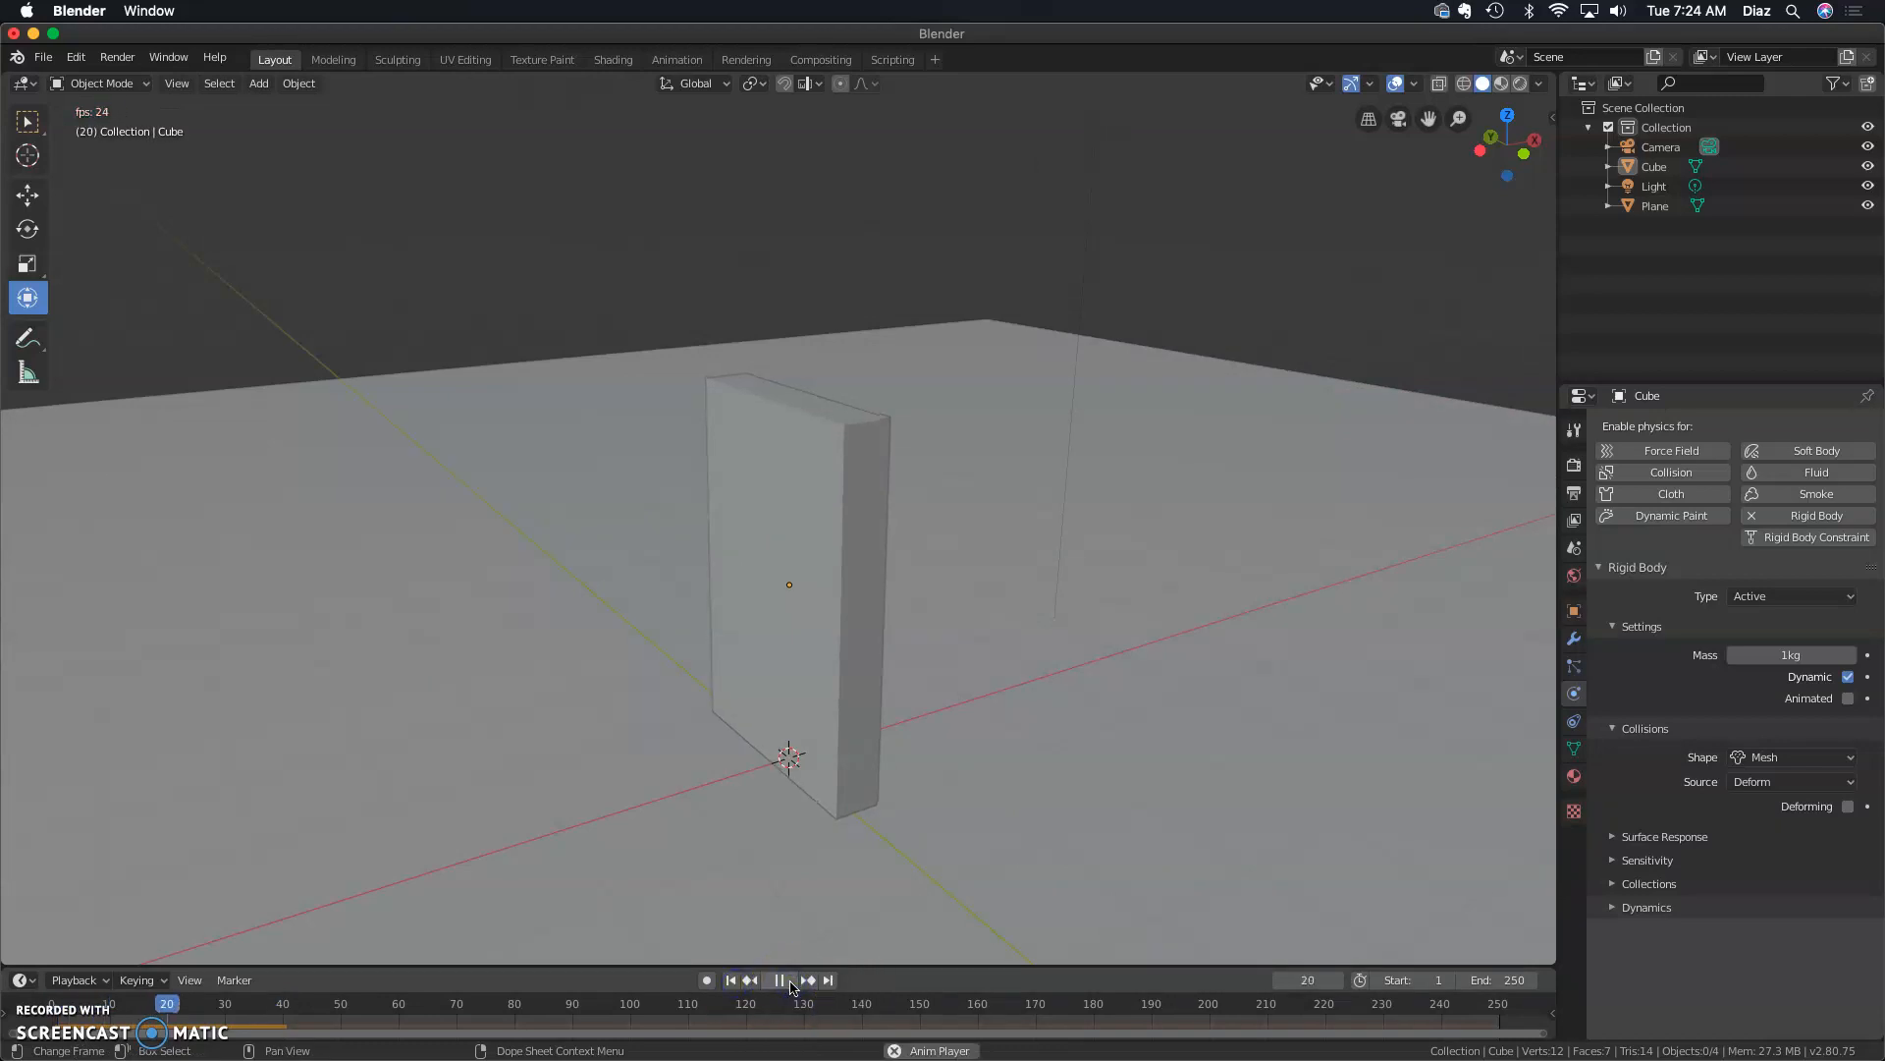
click(789, 981)
click(733, 981)
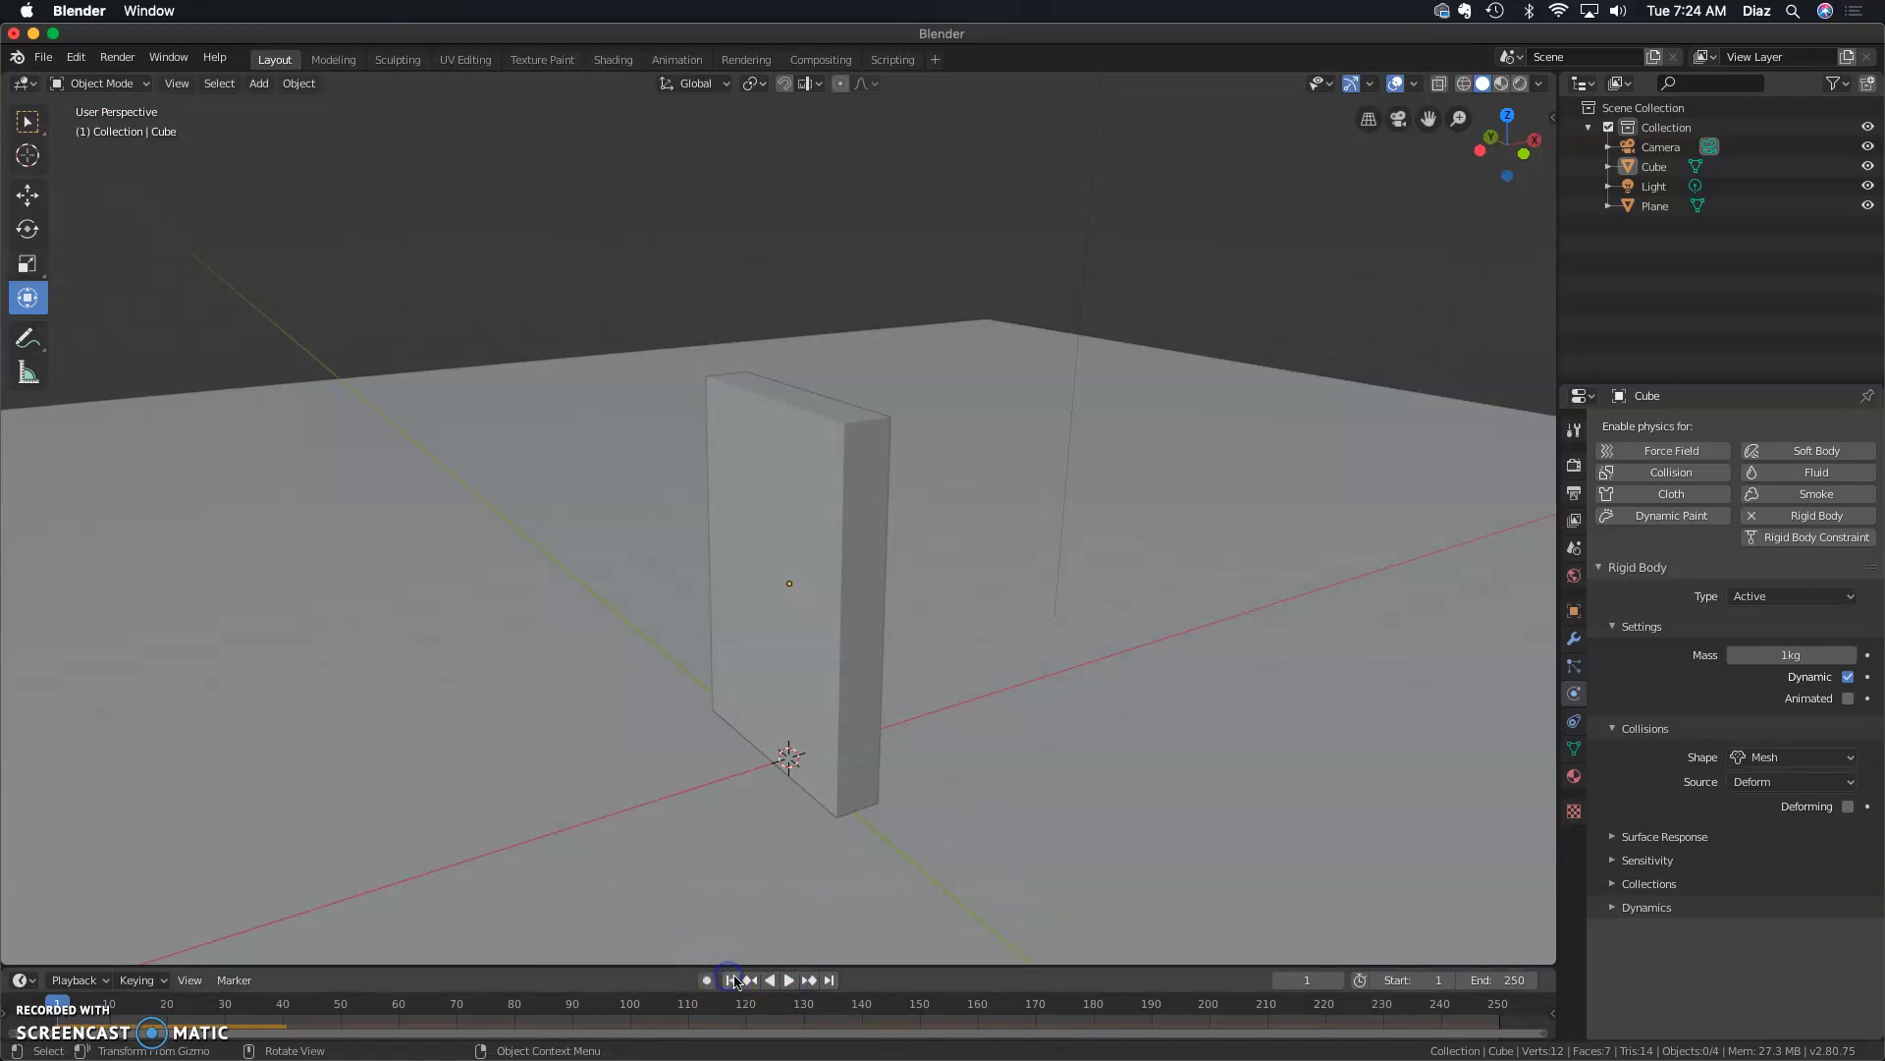
Add a UV sphere and move it up above the slab, shifted slightly toward negative X
middle_drag(734, 719, 696, 722)
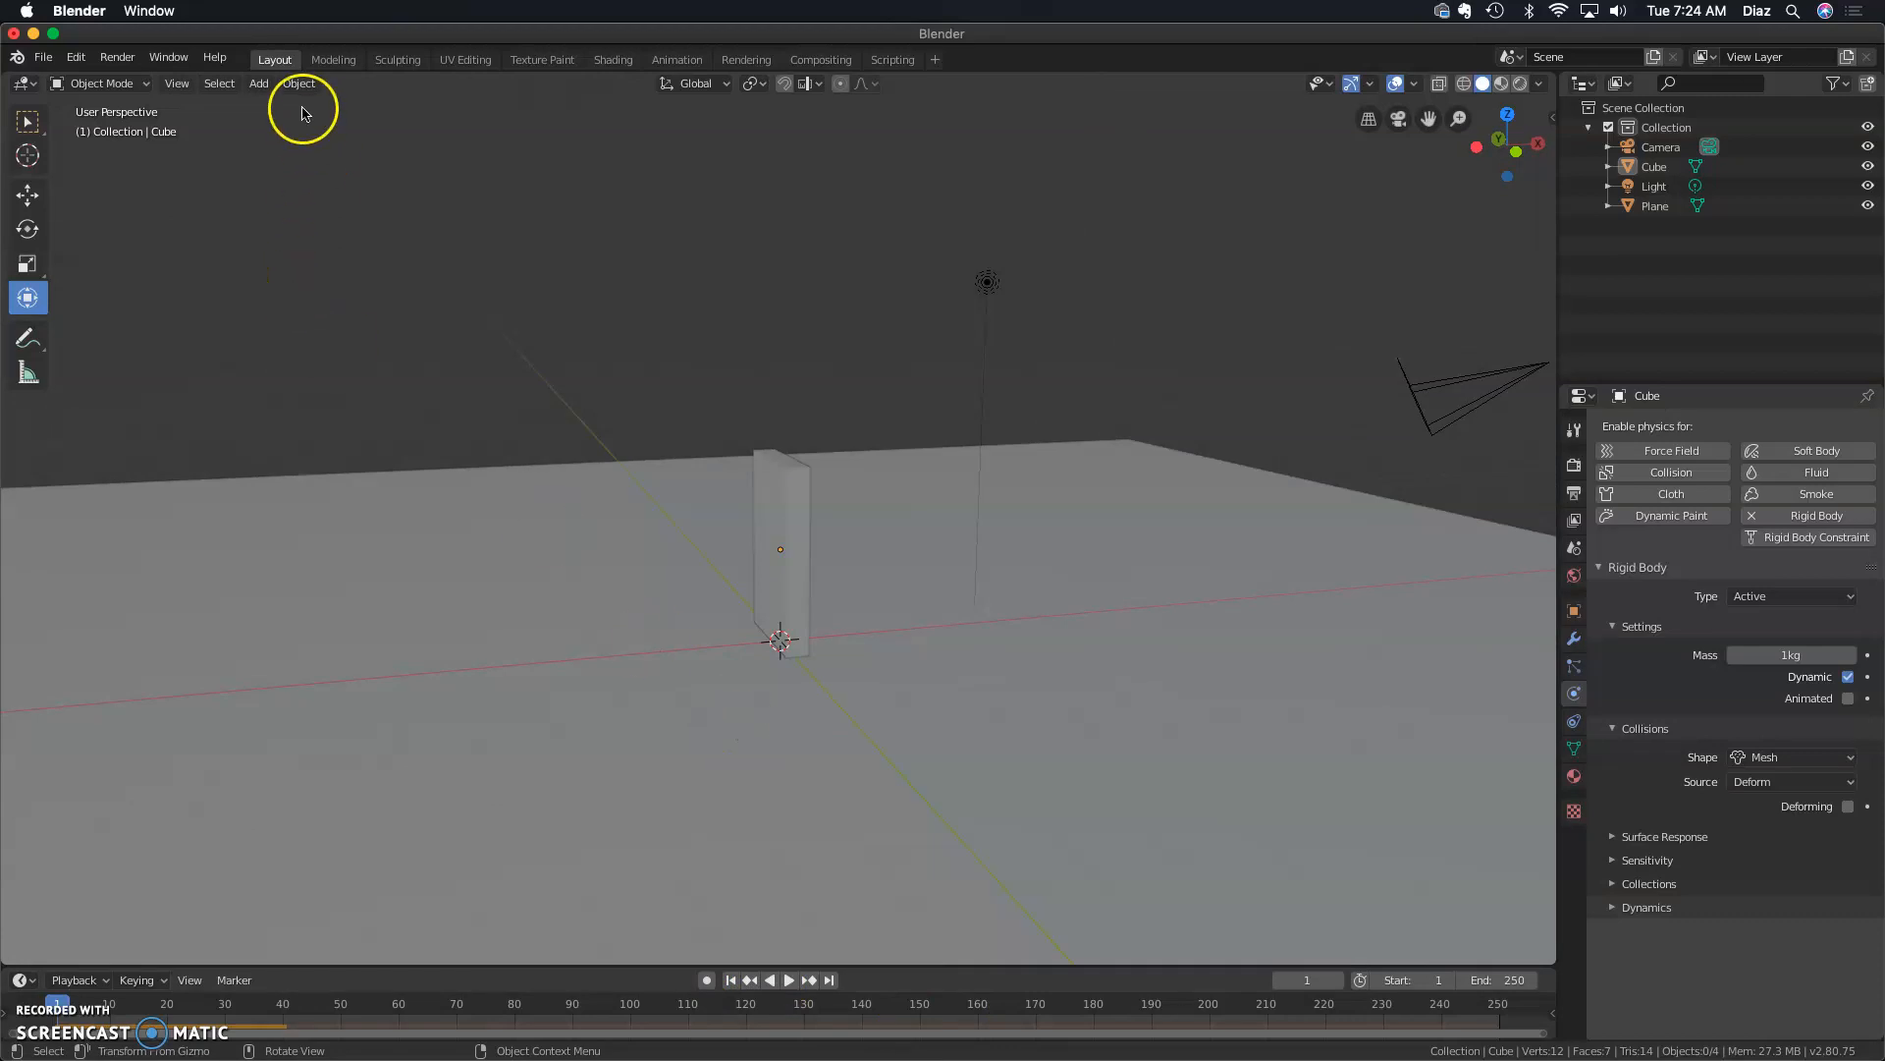
click(260, 83)
mouse_move(273, 108)
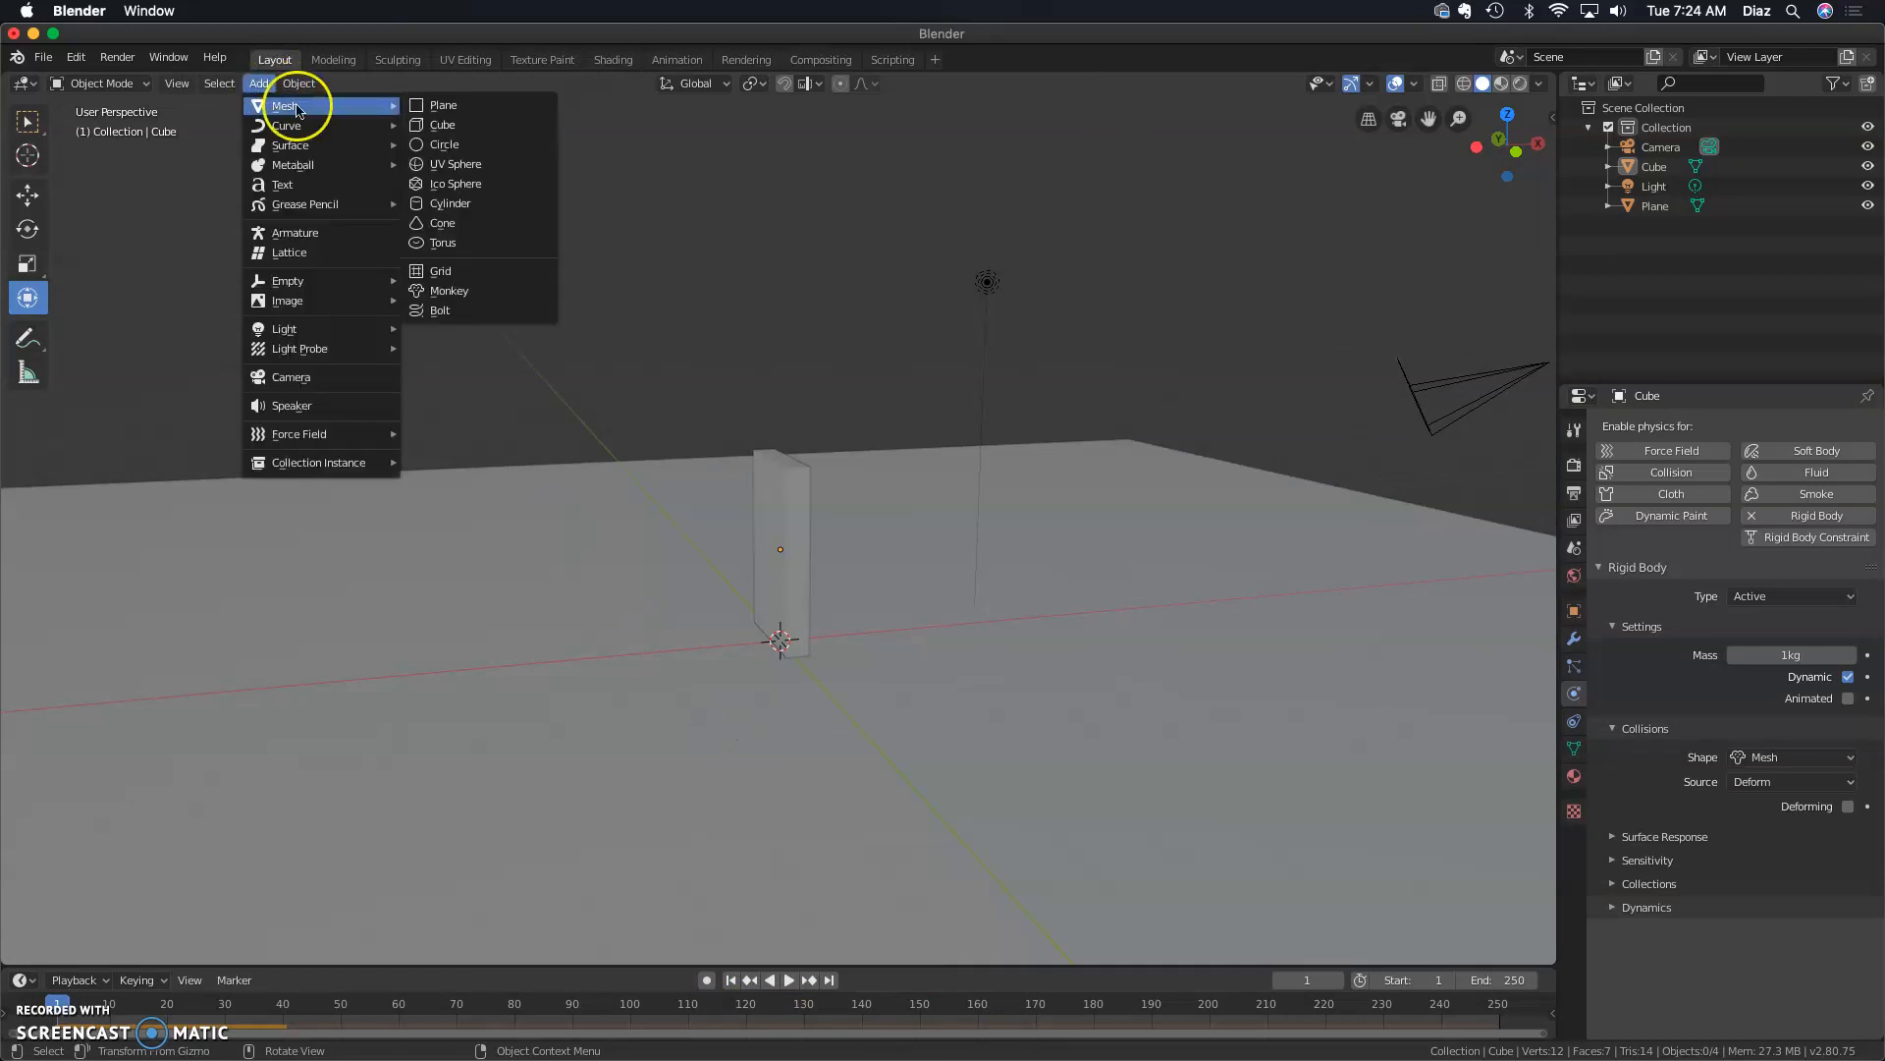
click(438, 167)
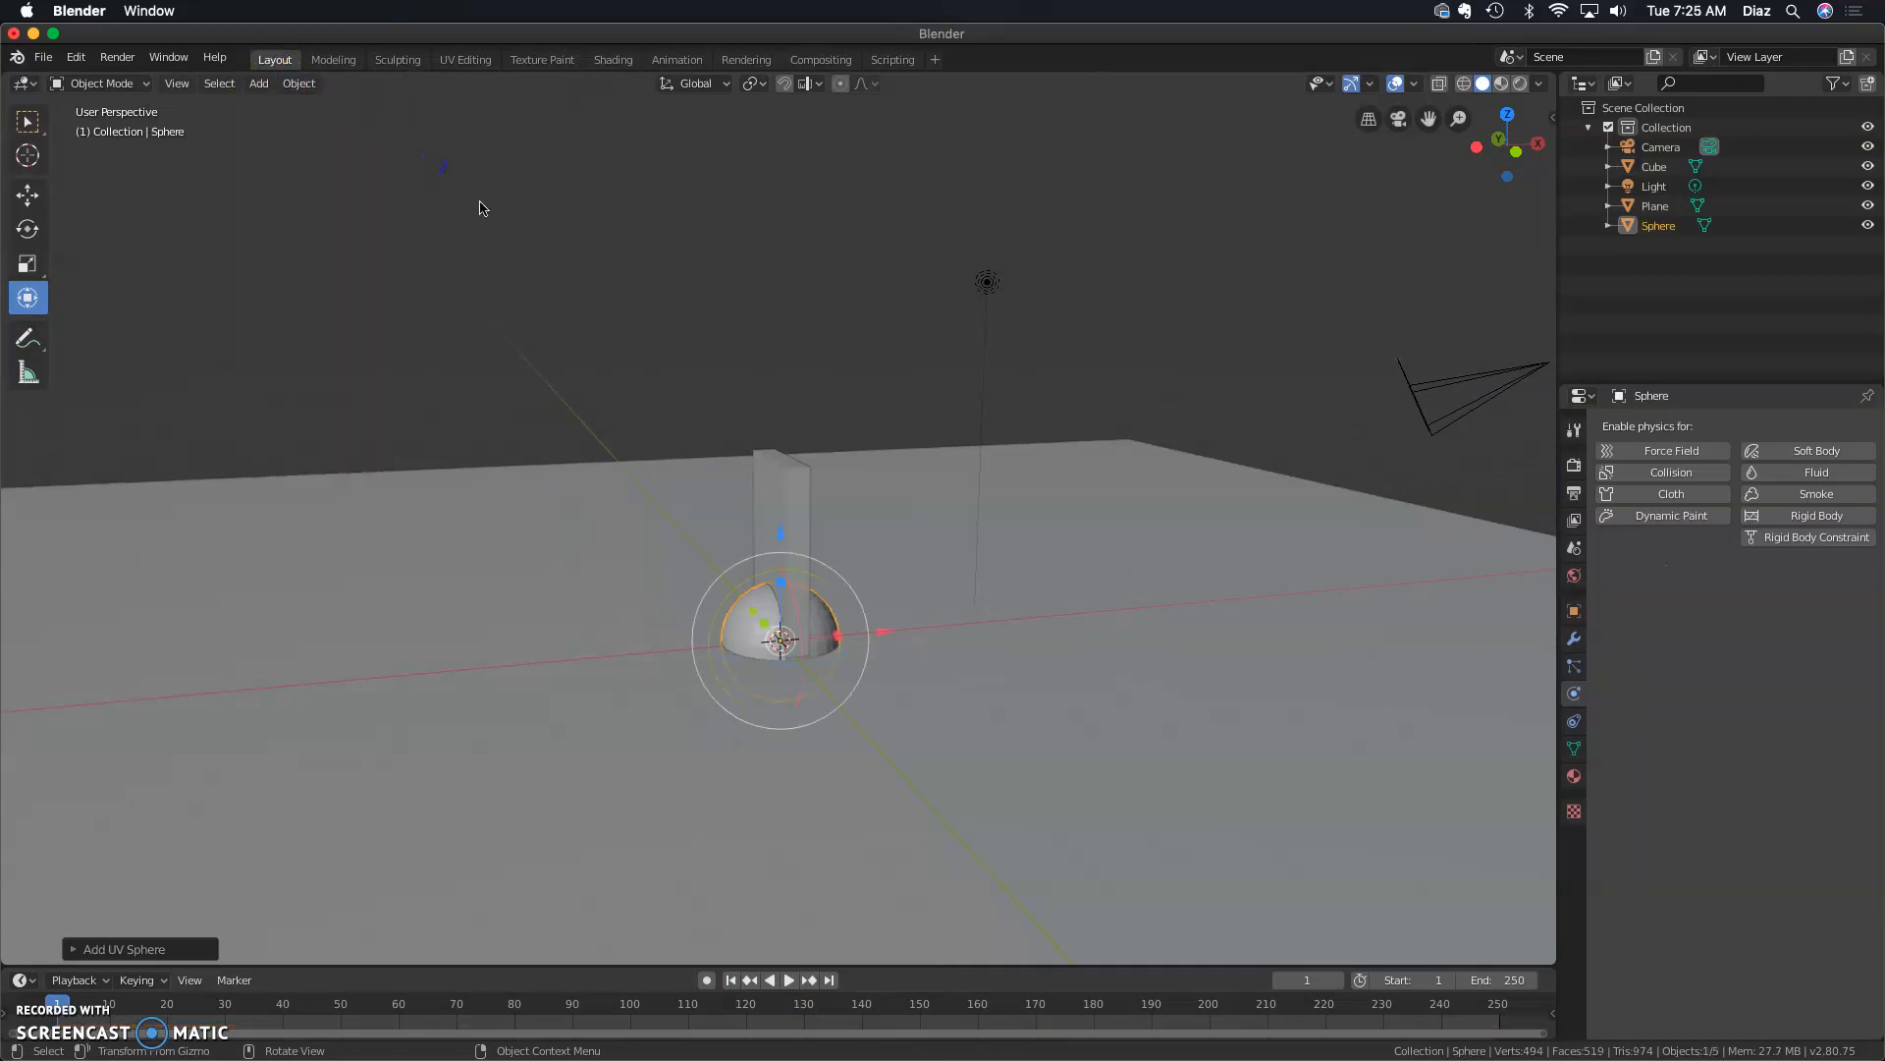
drag(776, 537, 779, 175)
drag(885, 278, 844, 278)
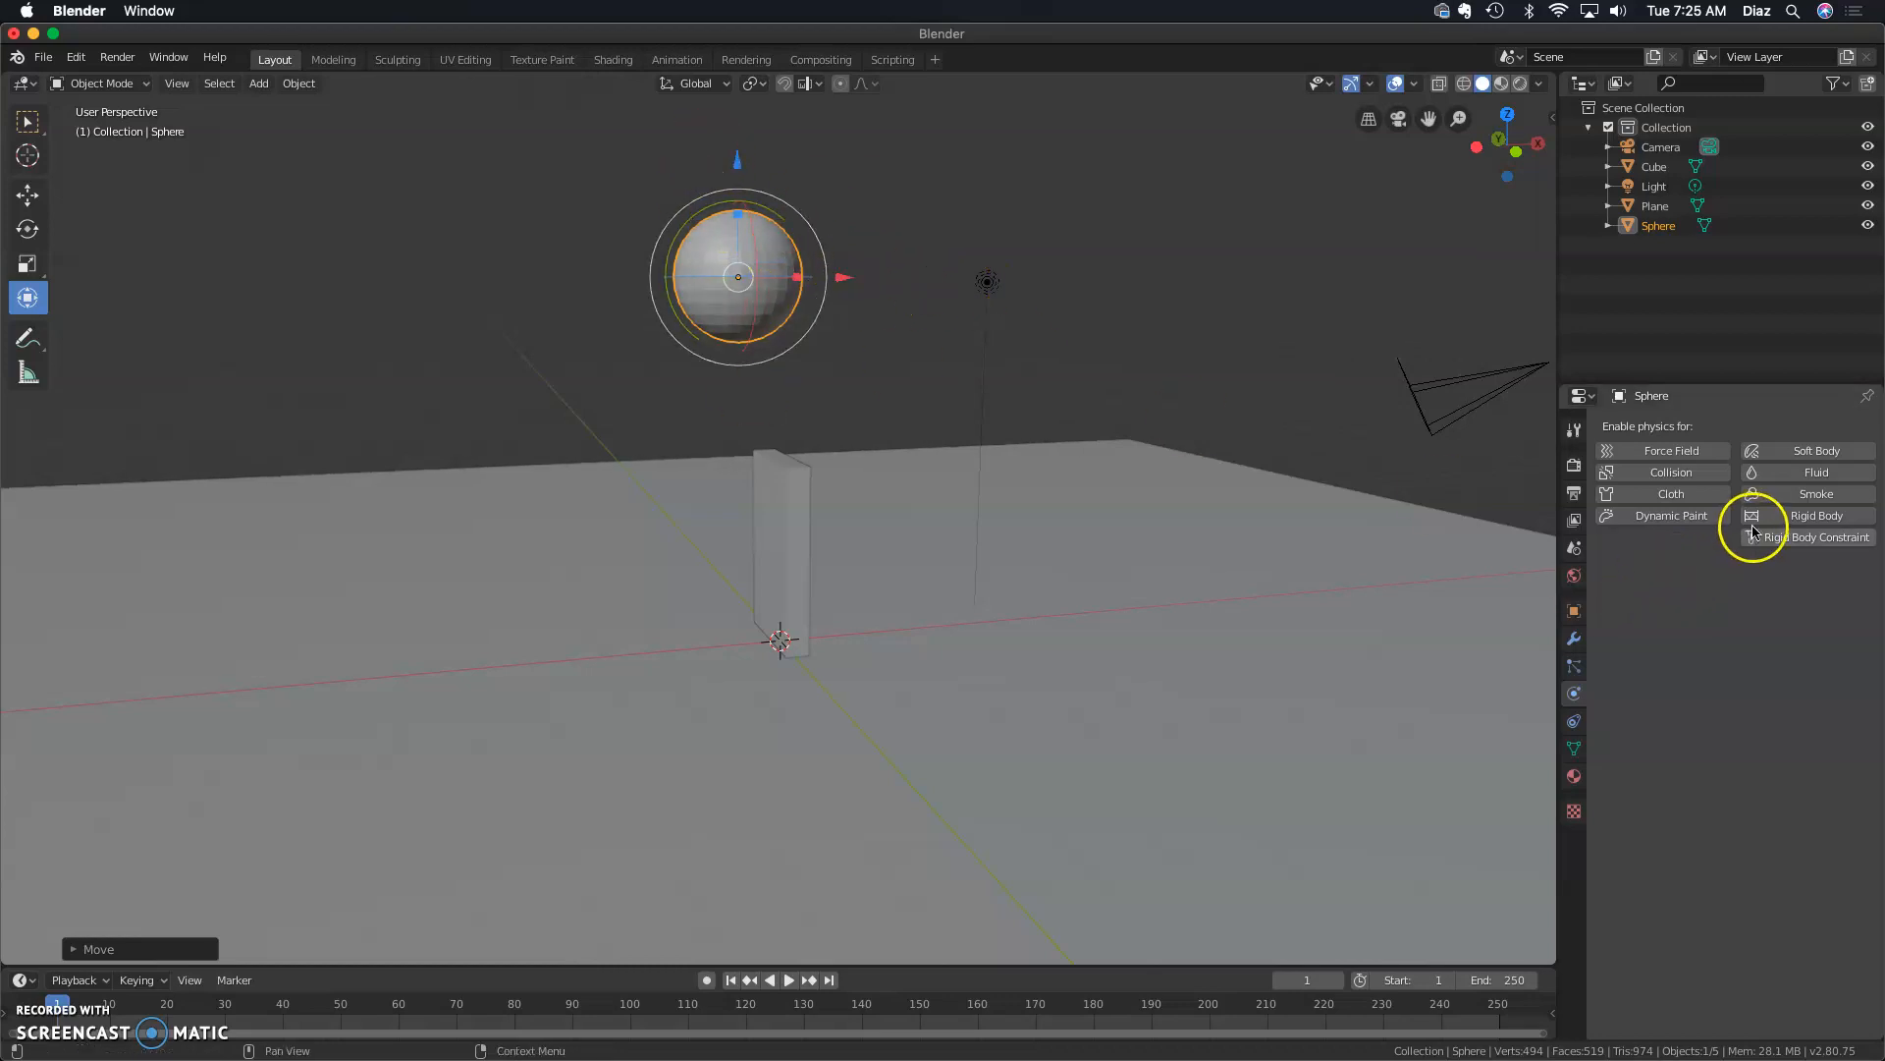
Enable Active rigid body physics on the sphere with a mass of 5 kg and the Mesh collision shape
click(1781, 518)
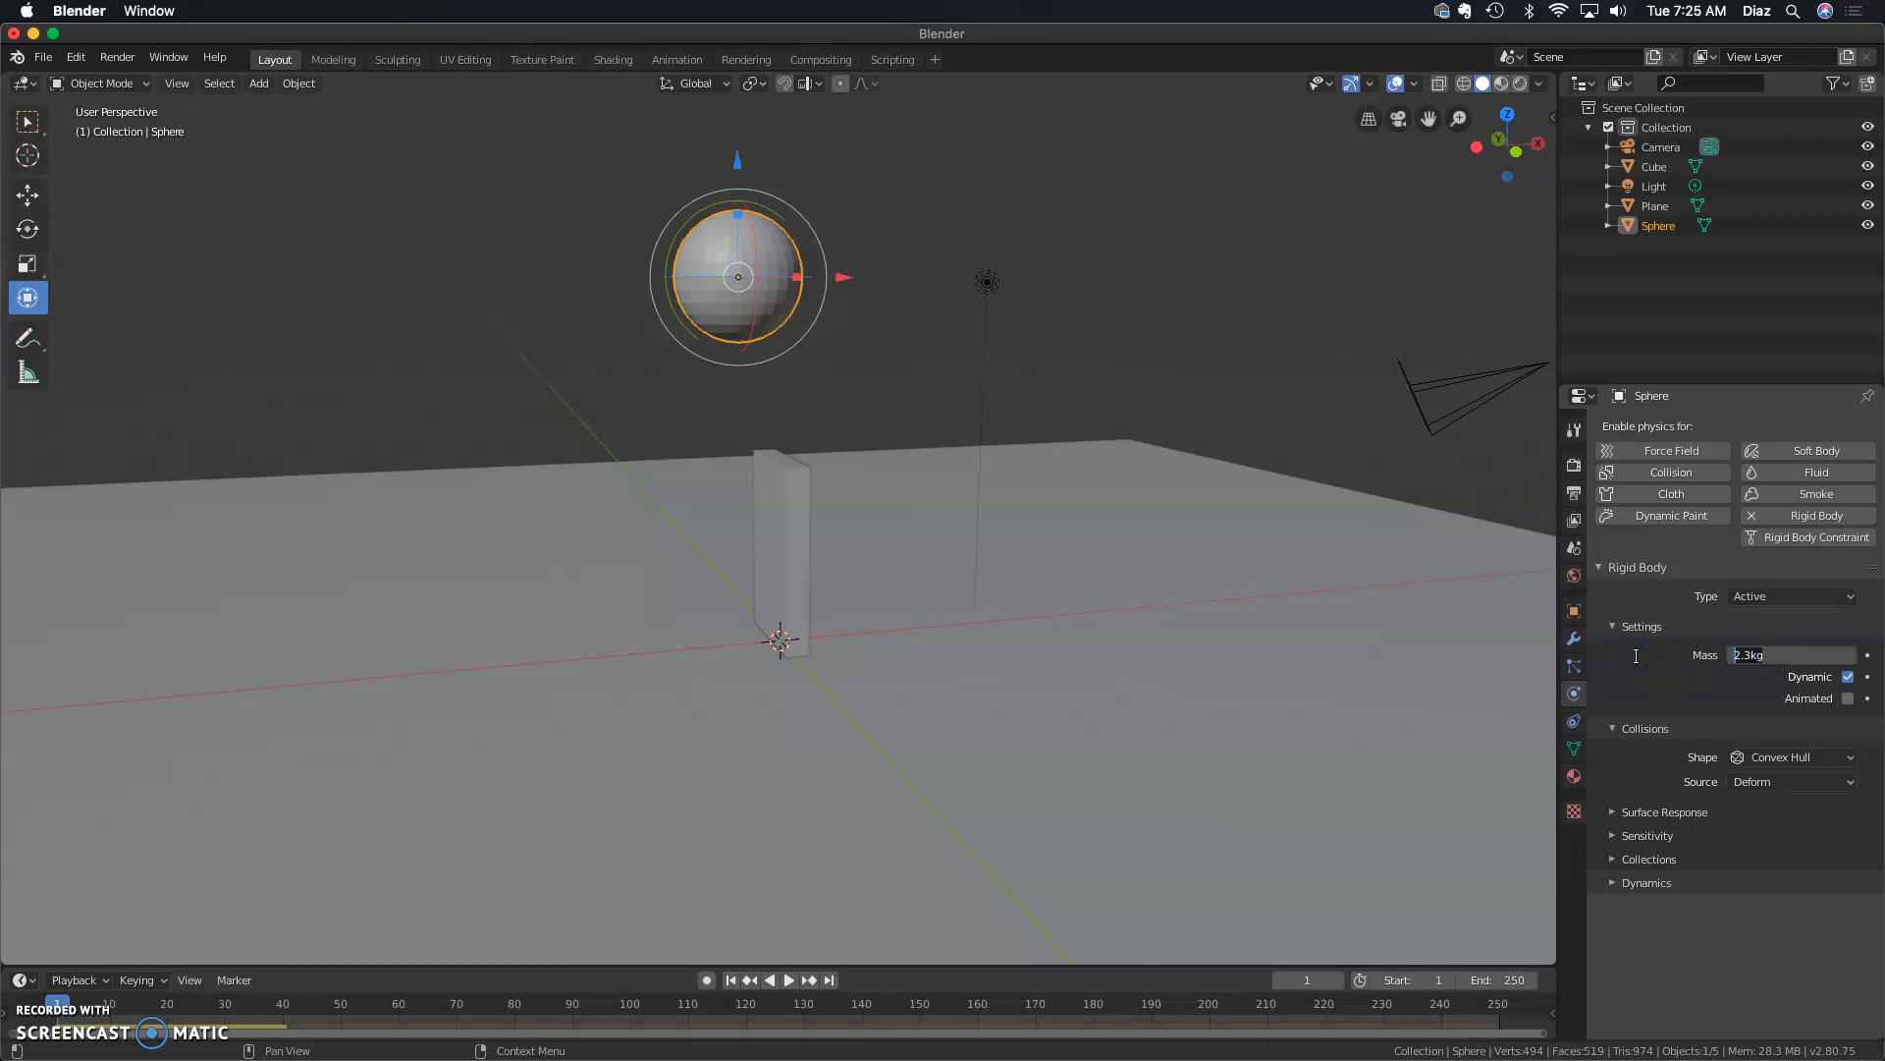
click(1755, 758)
click(1786, 912)
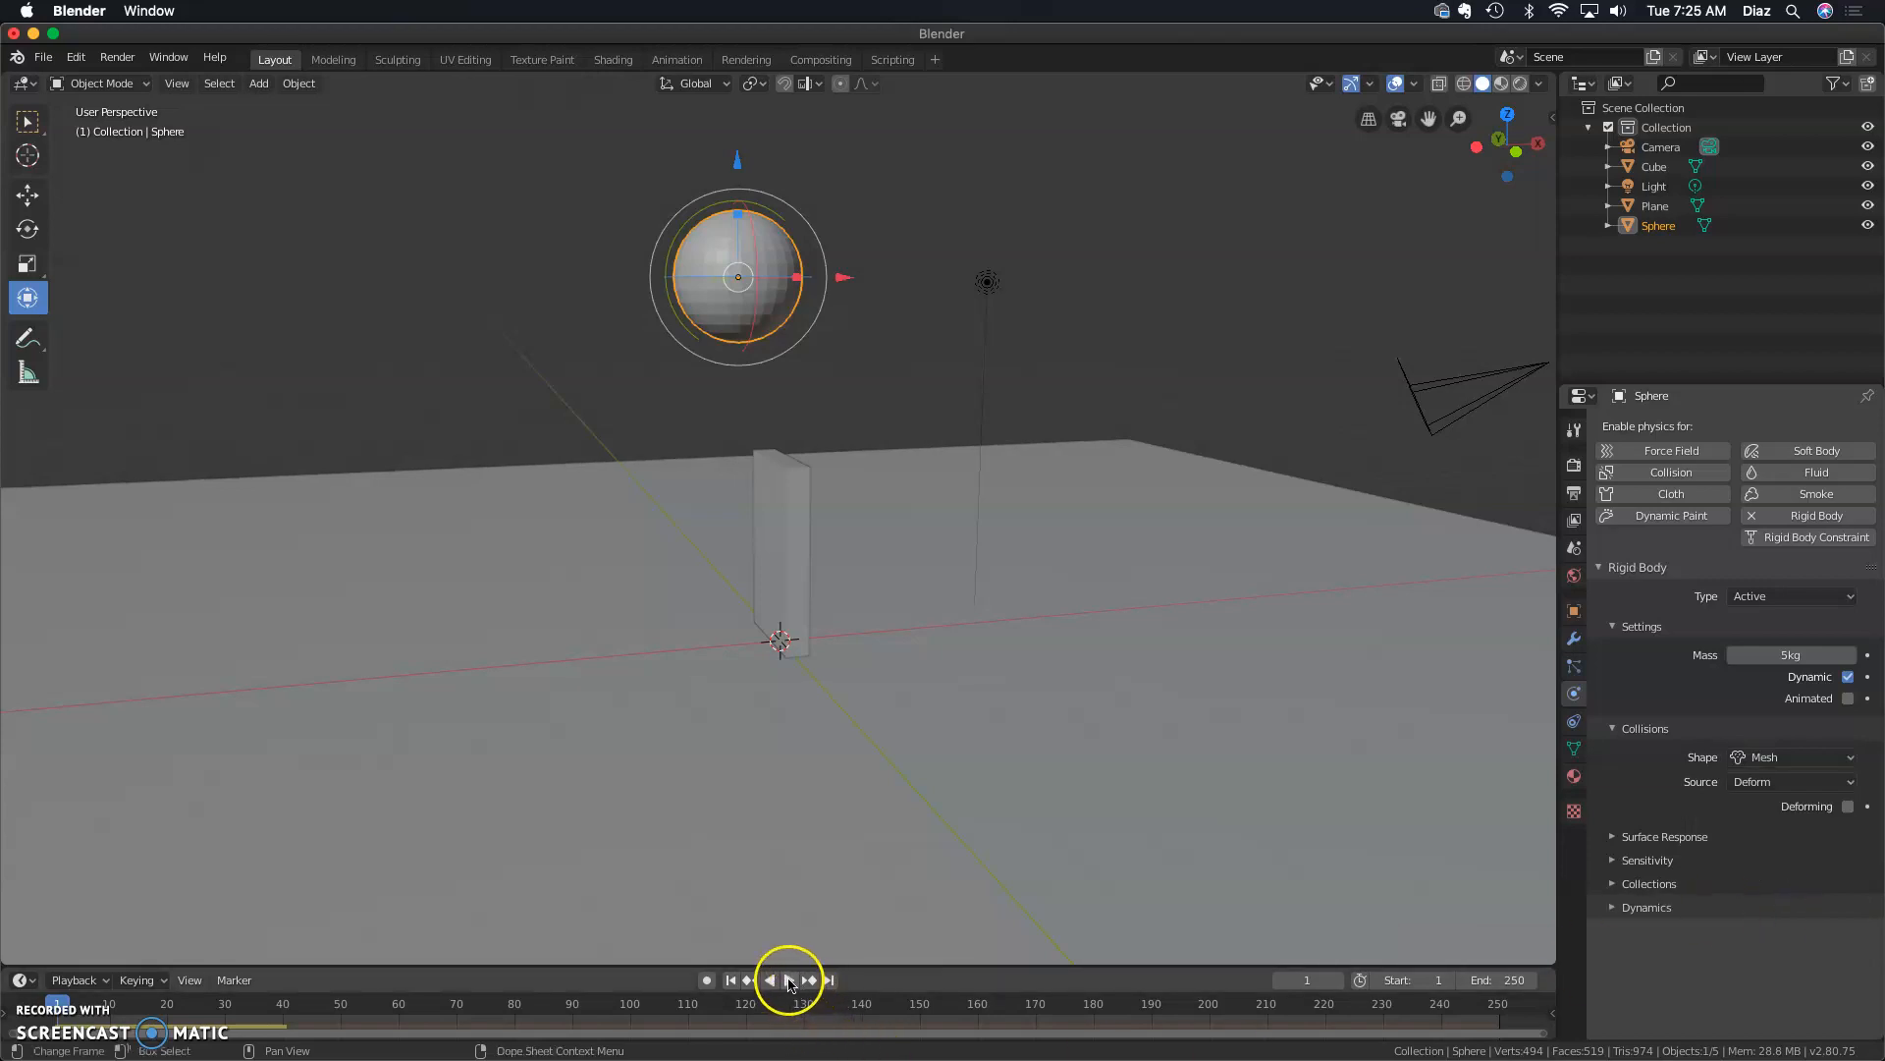
Play the simulation of the sphere dropping onto the slab in front view, then stop and return to frame 1
key(KP_1)
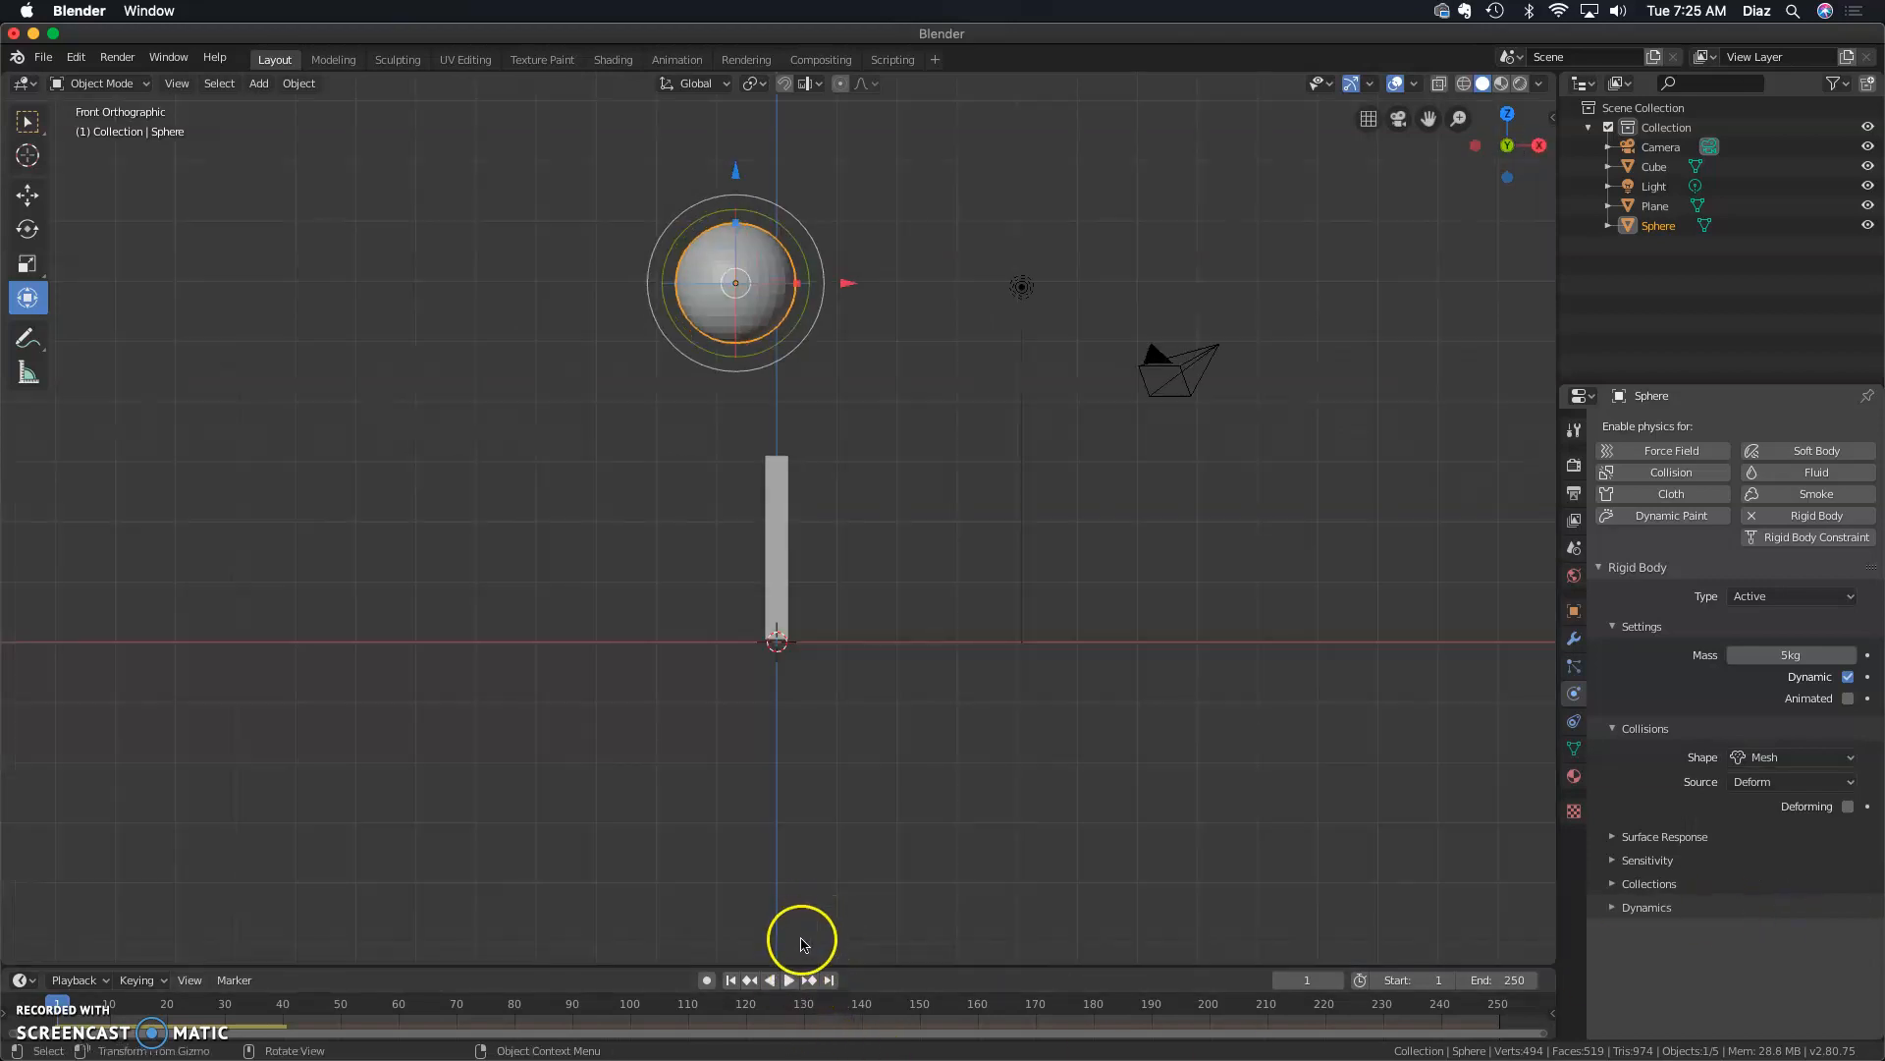
click(790, 980)
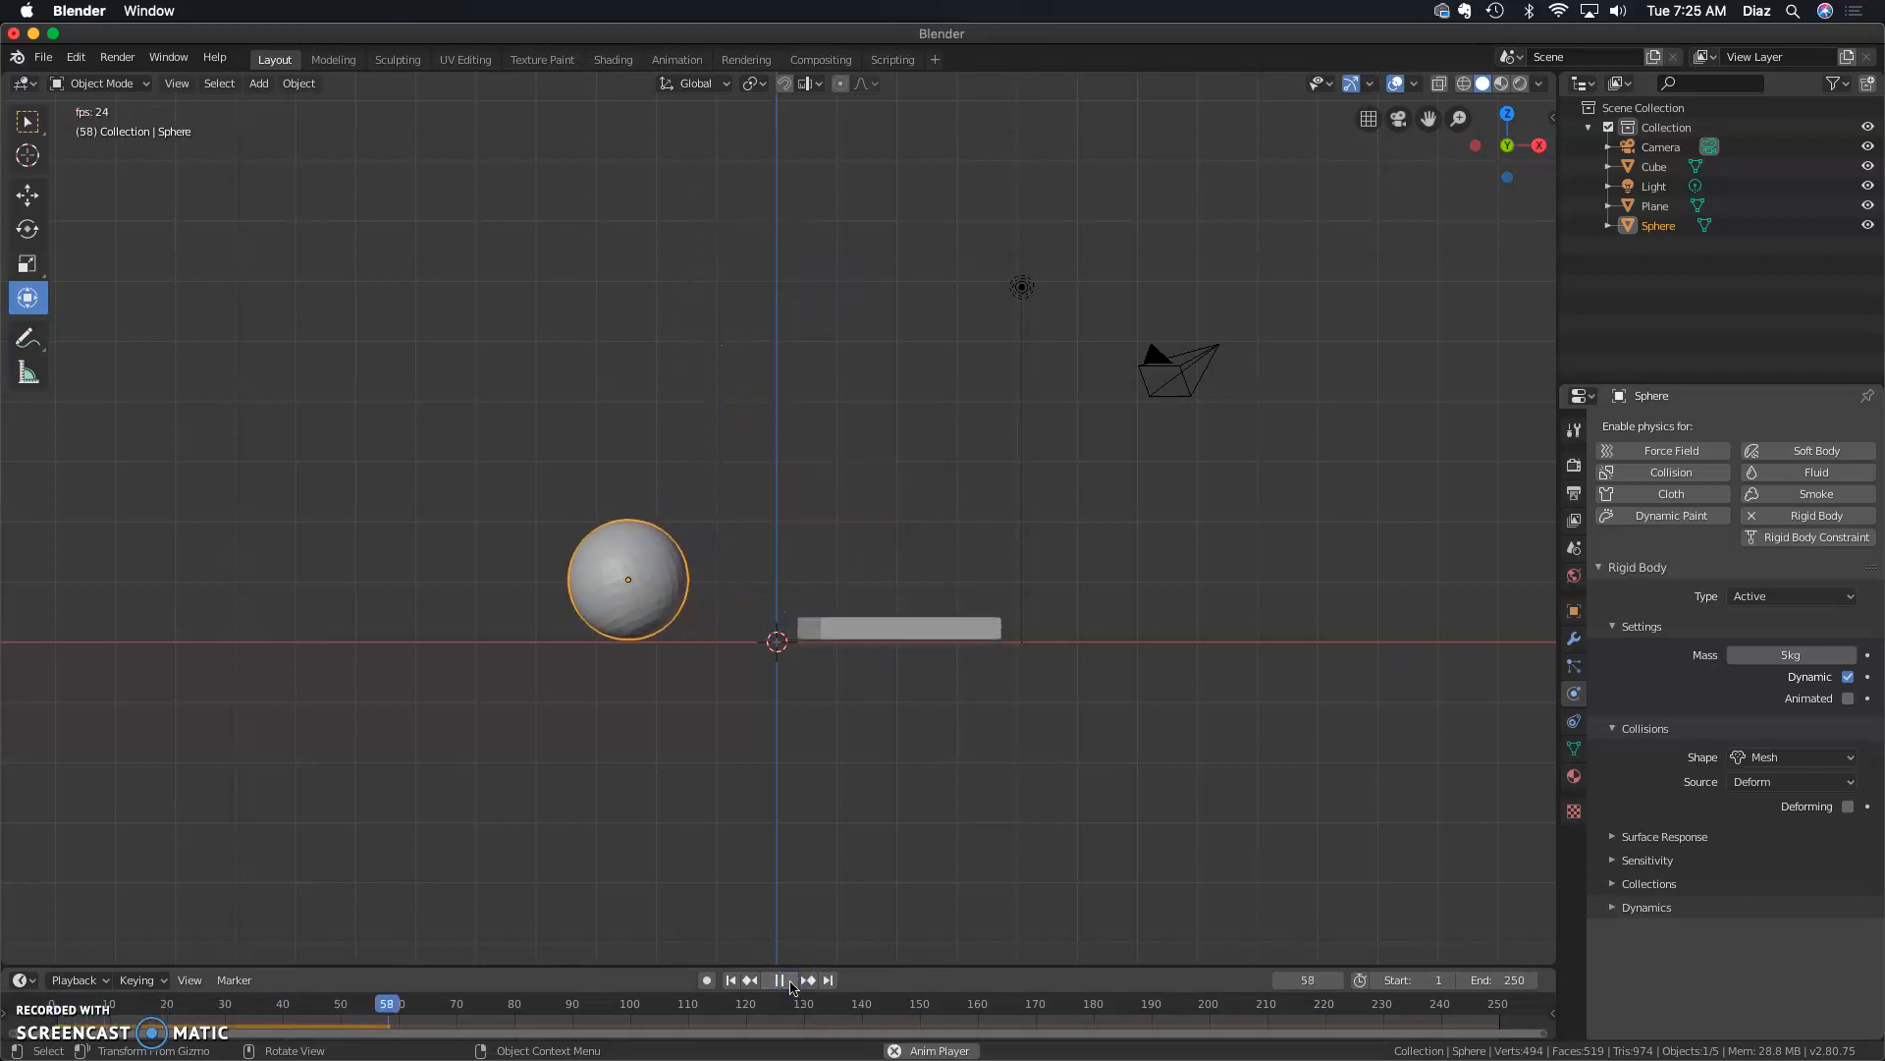
click(783, 980)
click(744, 982)
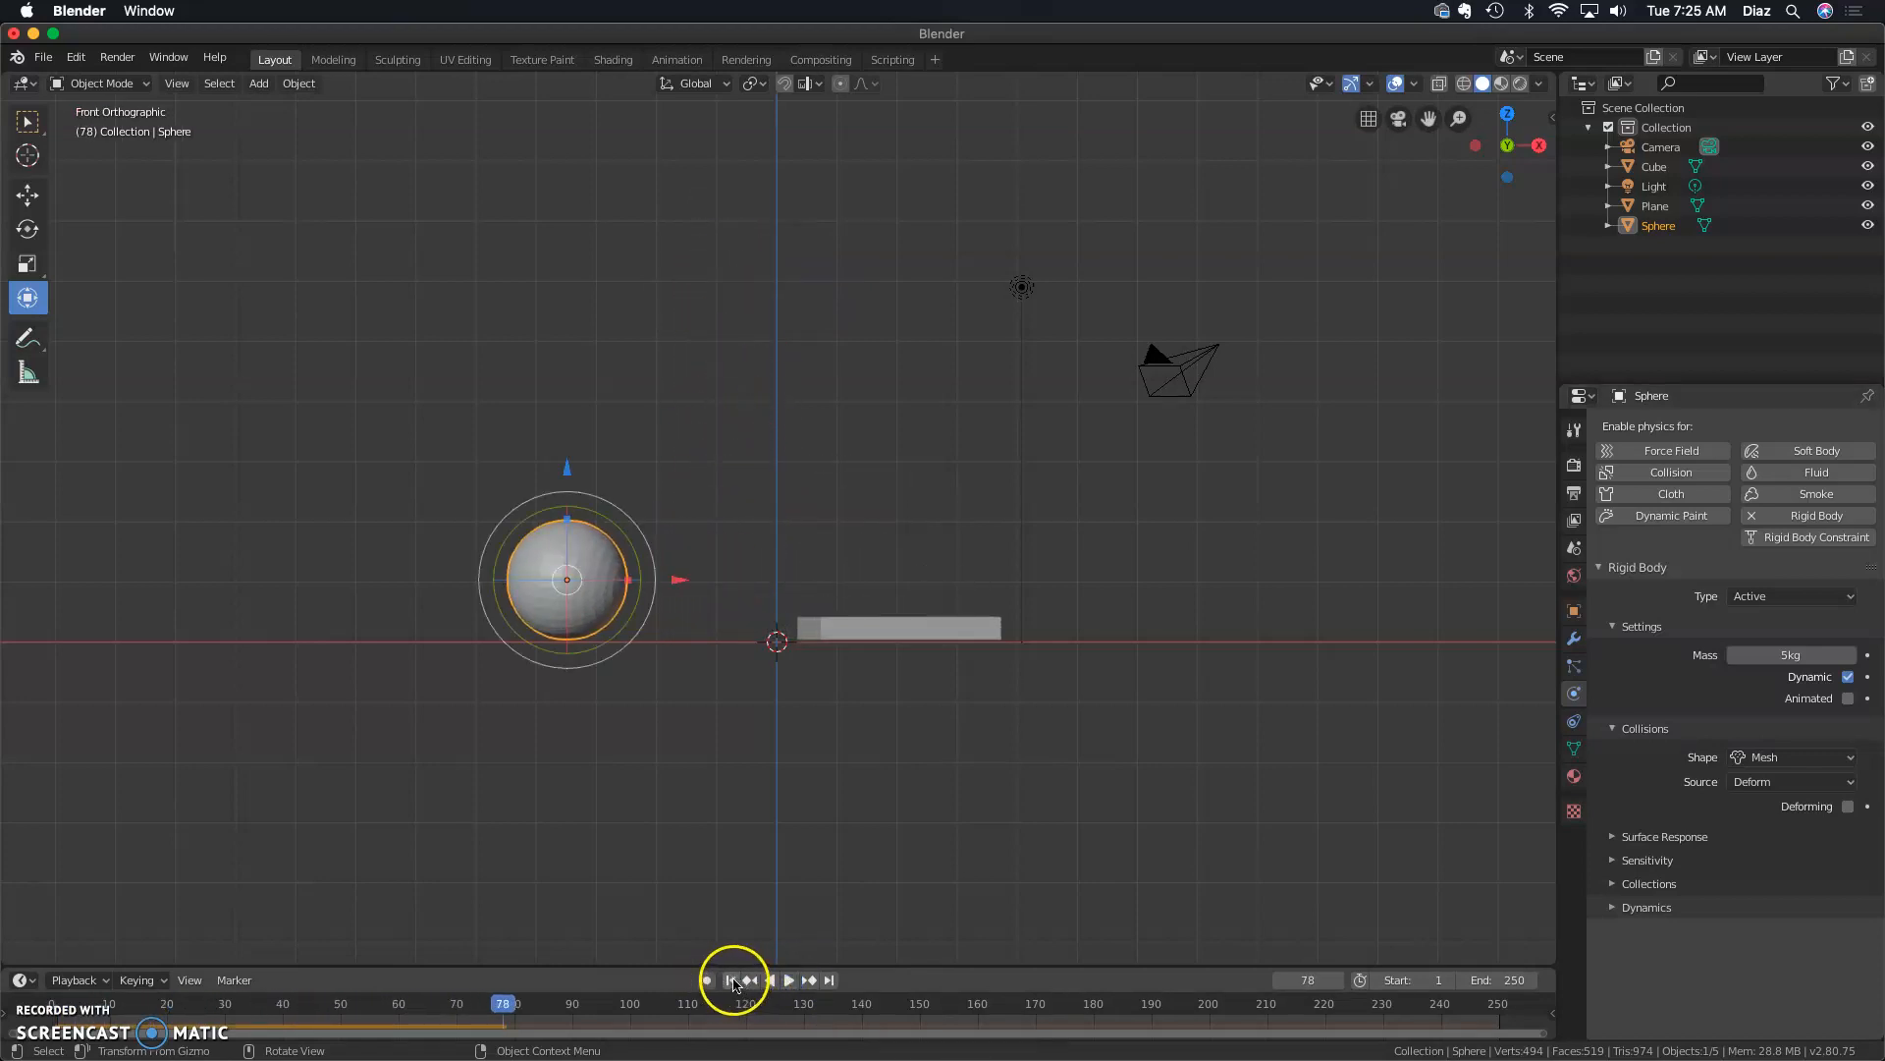
click(733, 980)
Select the slab and add an Array modifier to it
middle_drag(797, 679, 877, 590)
click(795, 504)
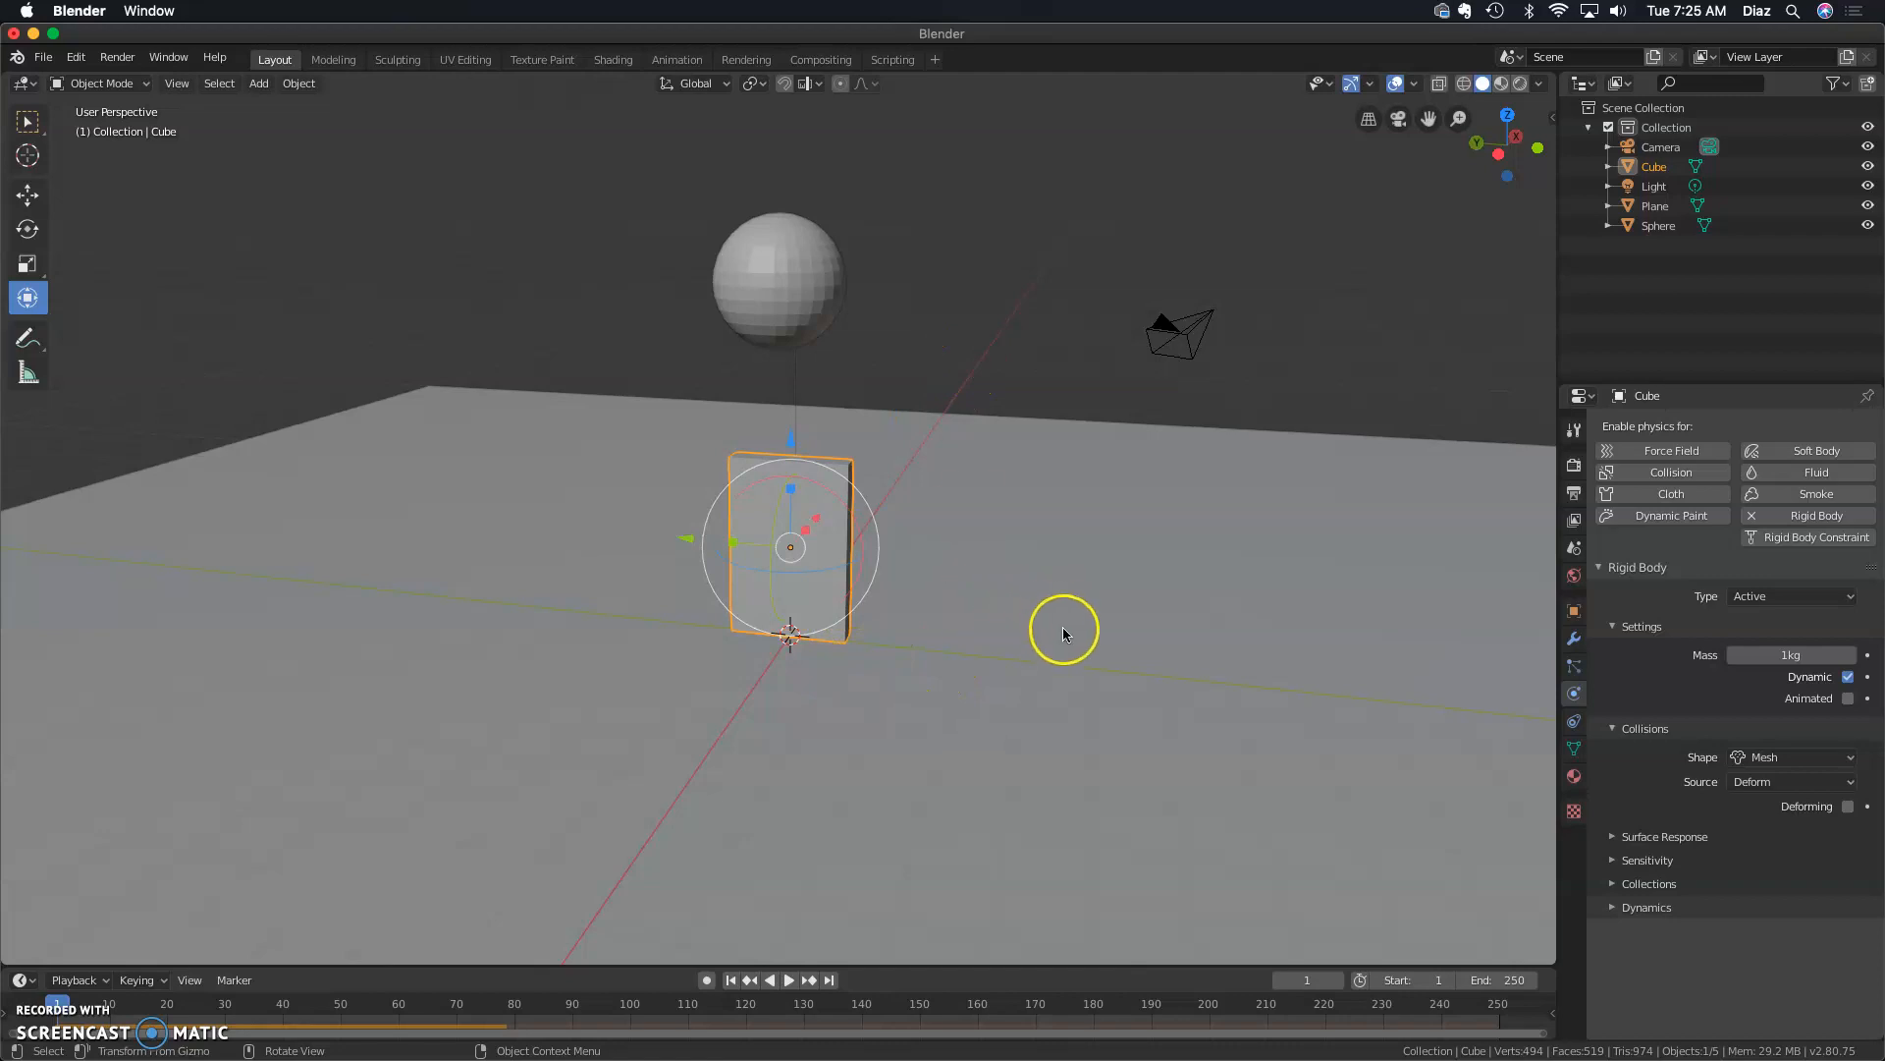
middle_drag(1049, 674, 694, 691)
middle_drag(874, 697, 920, 693)
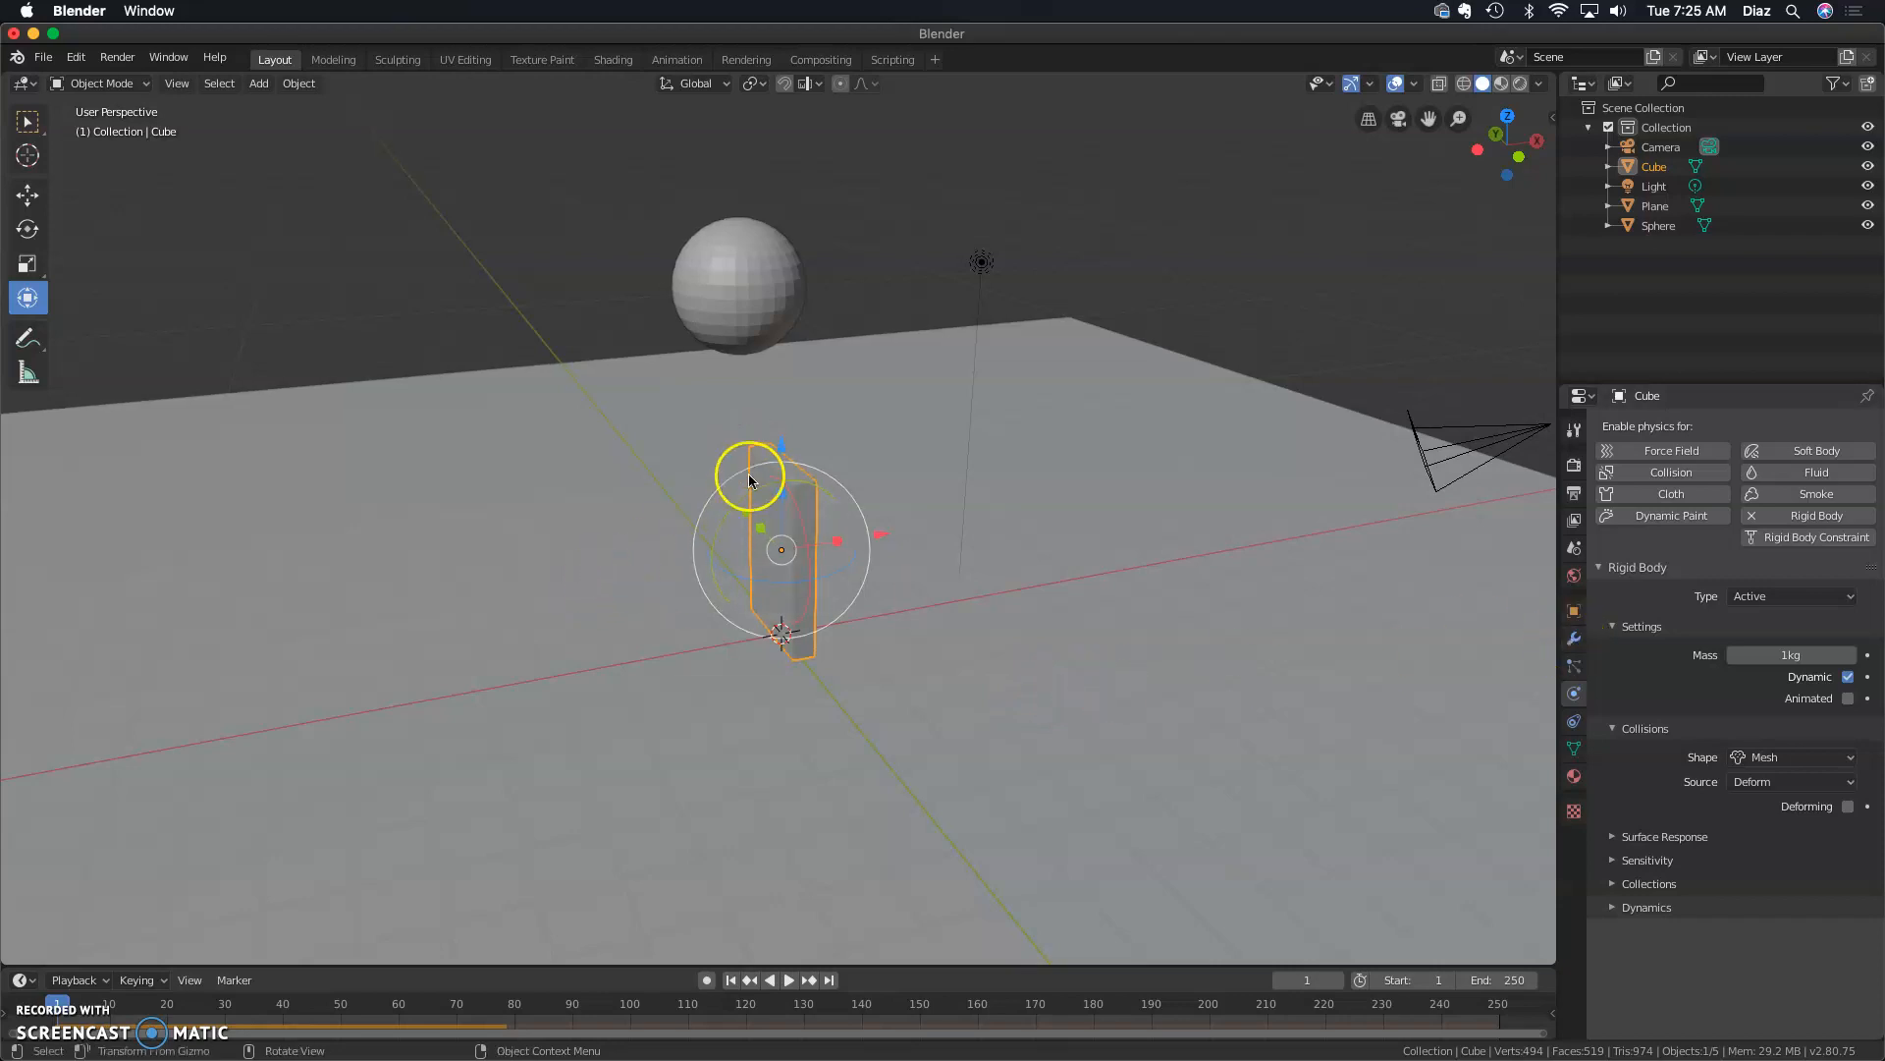
click(1574, 640)
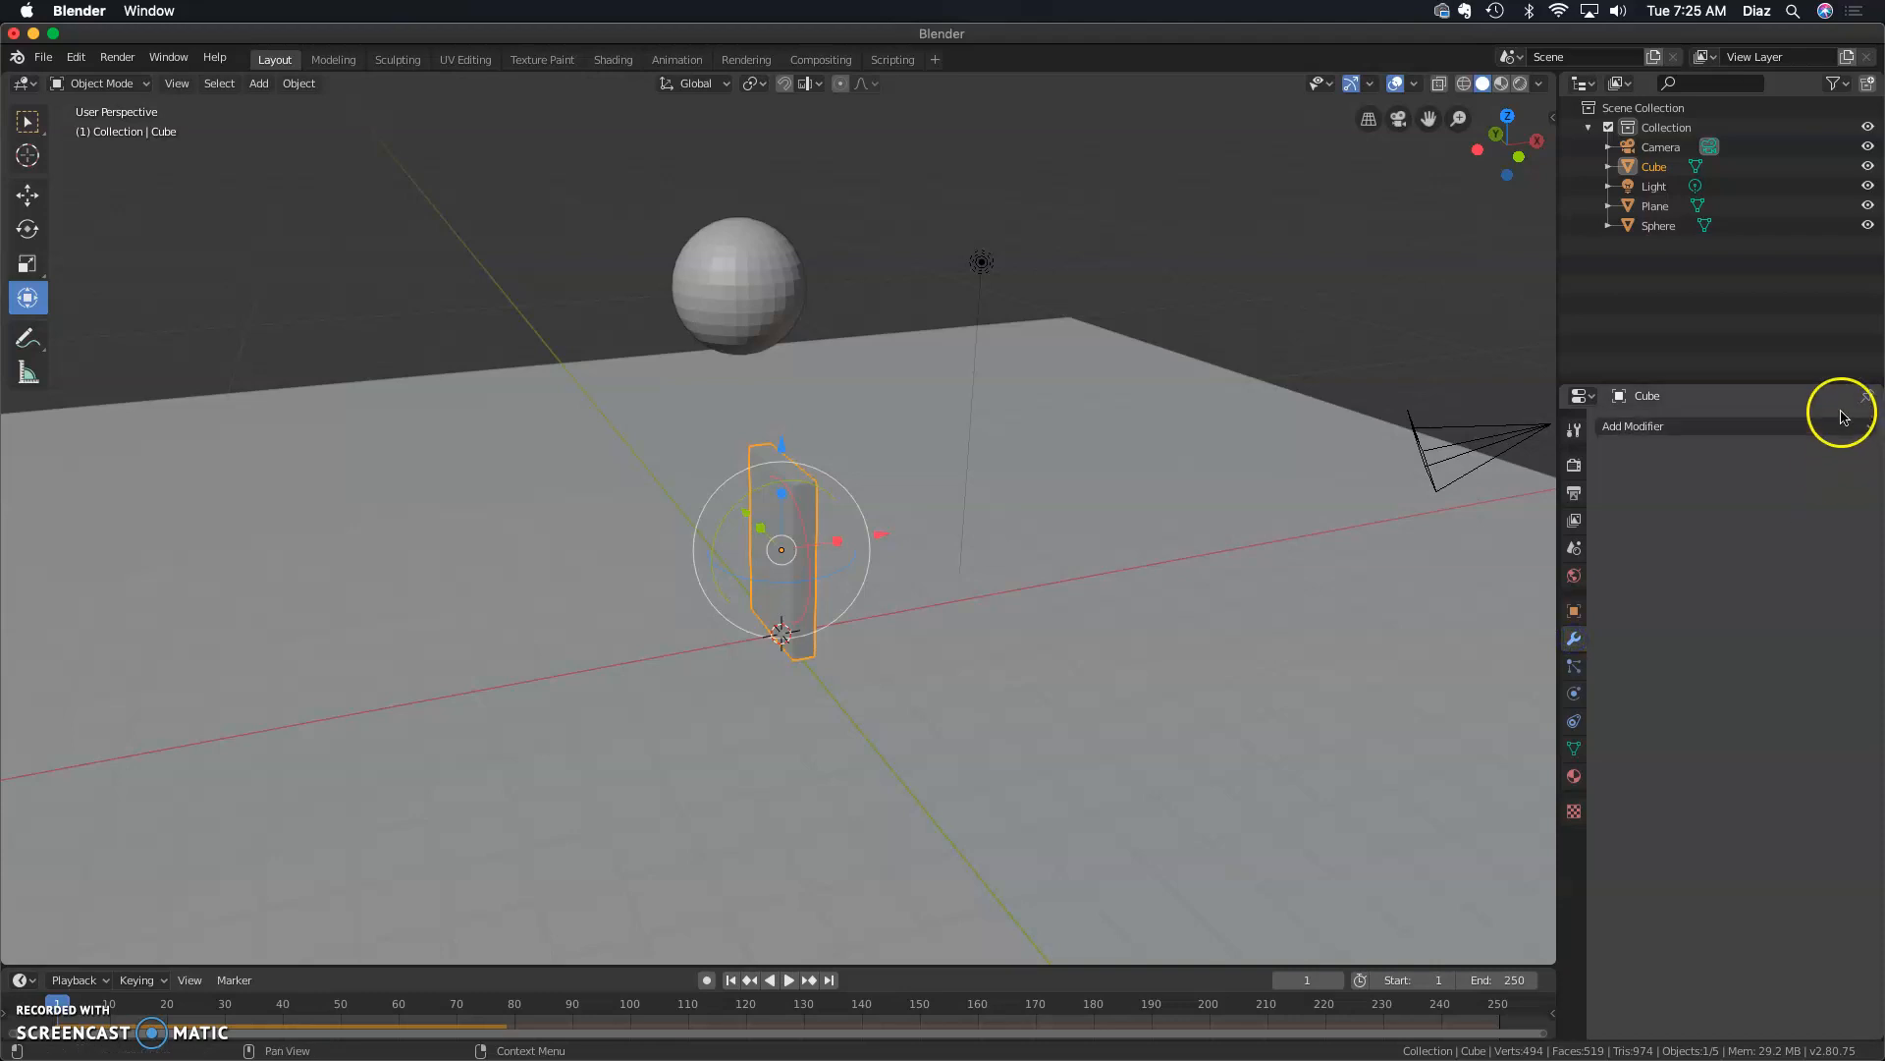
click(1797, 427)
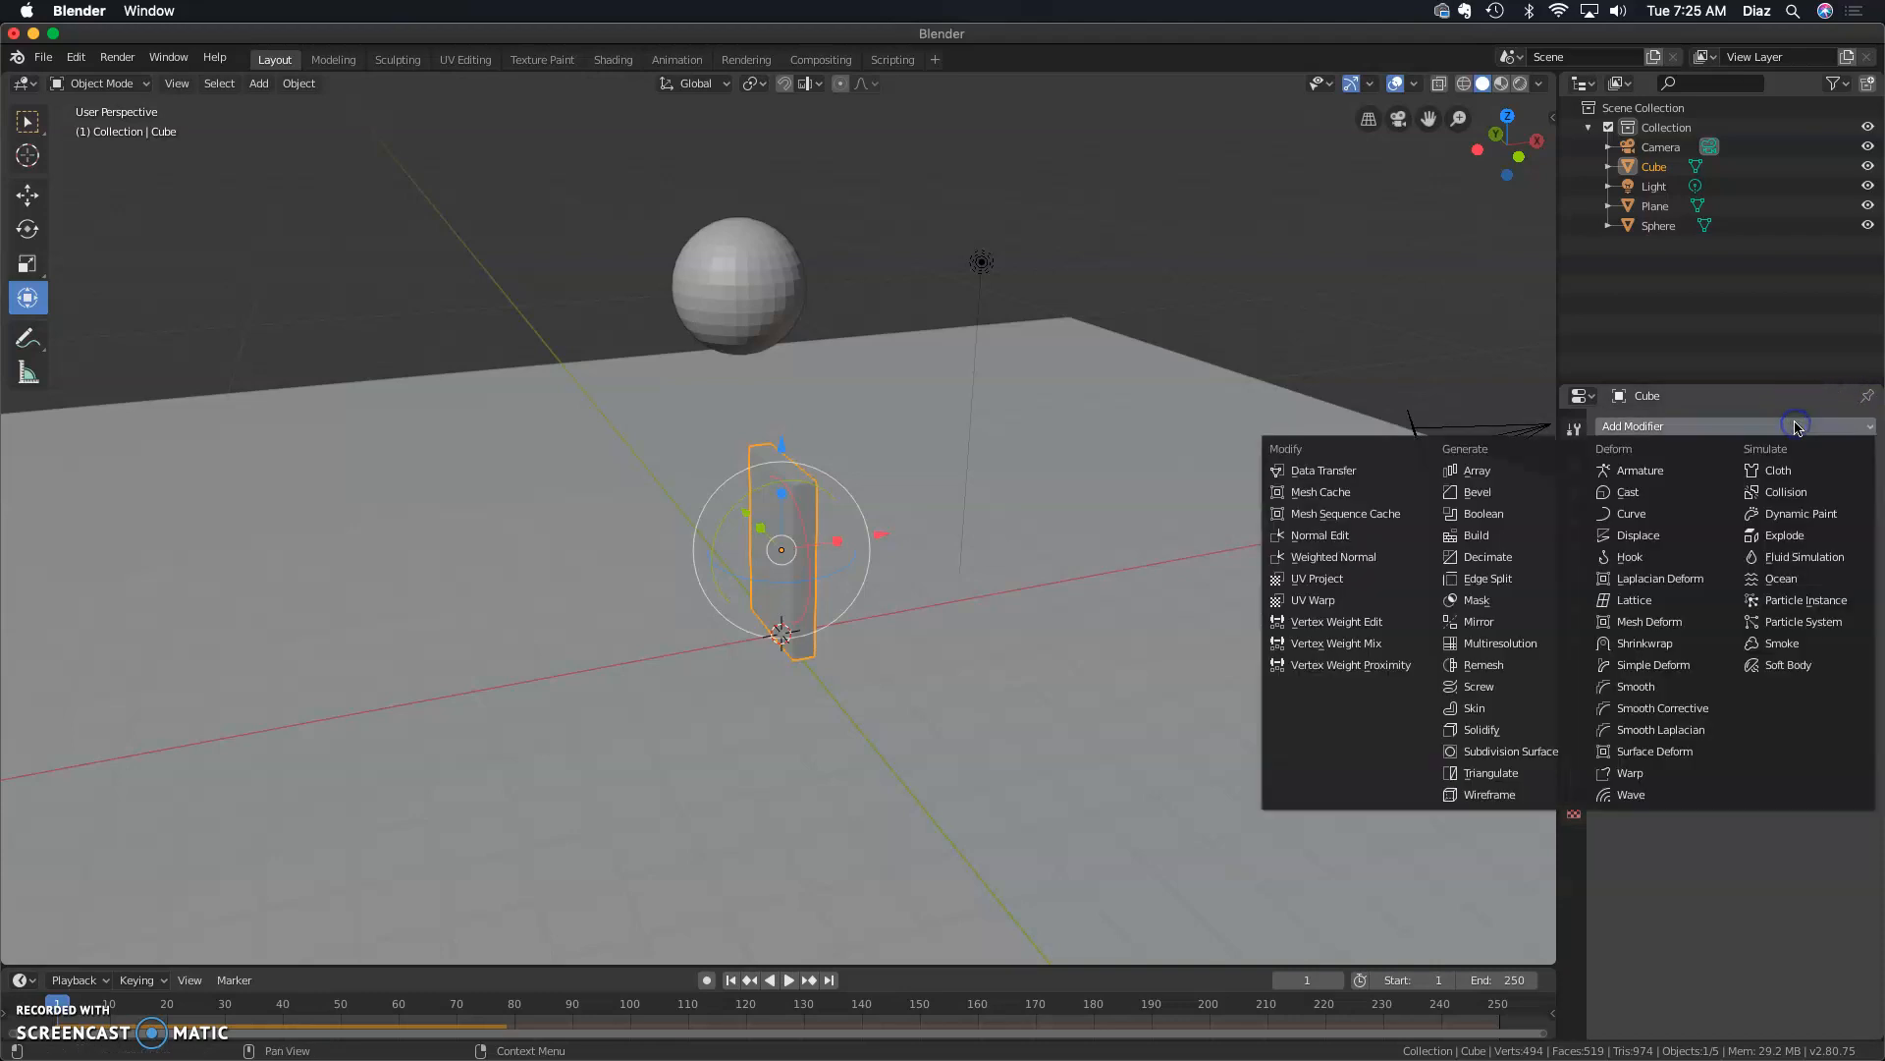
click(1535, 472)
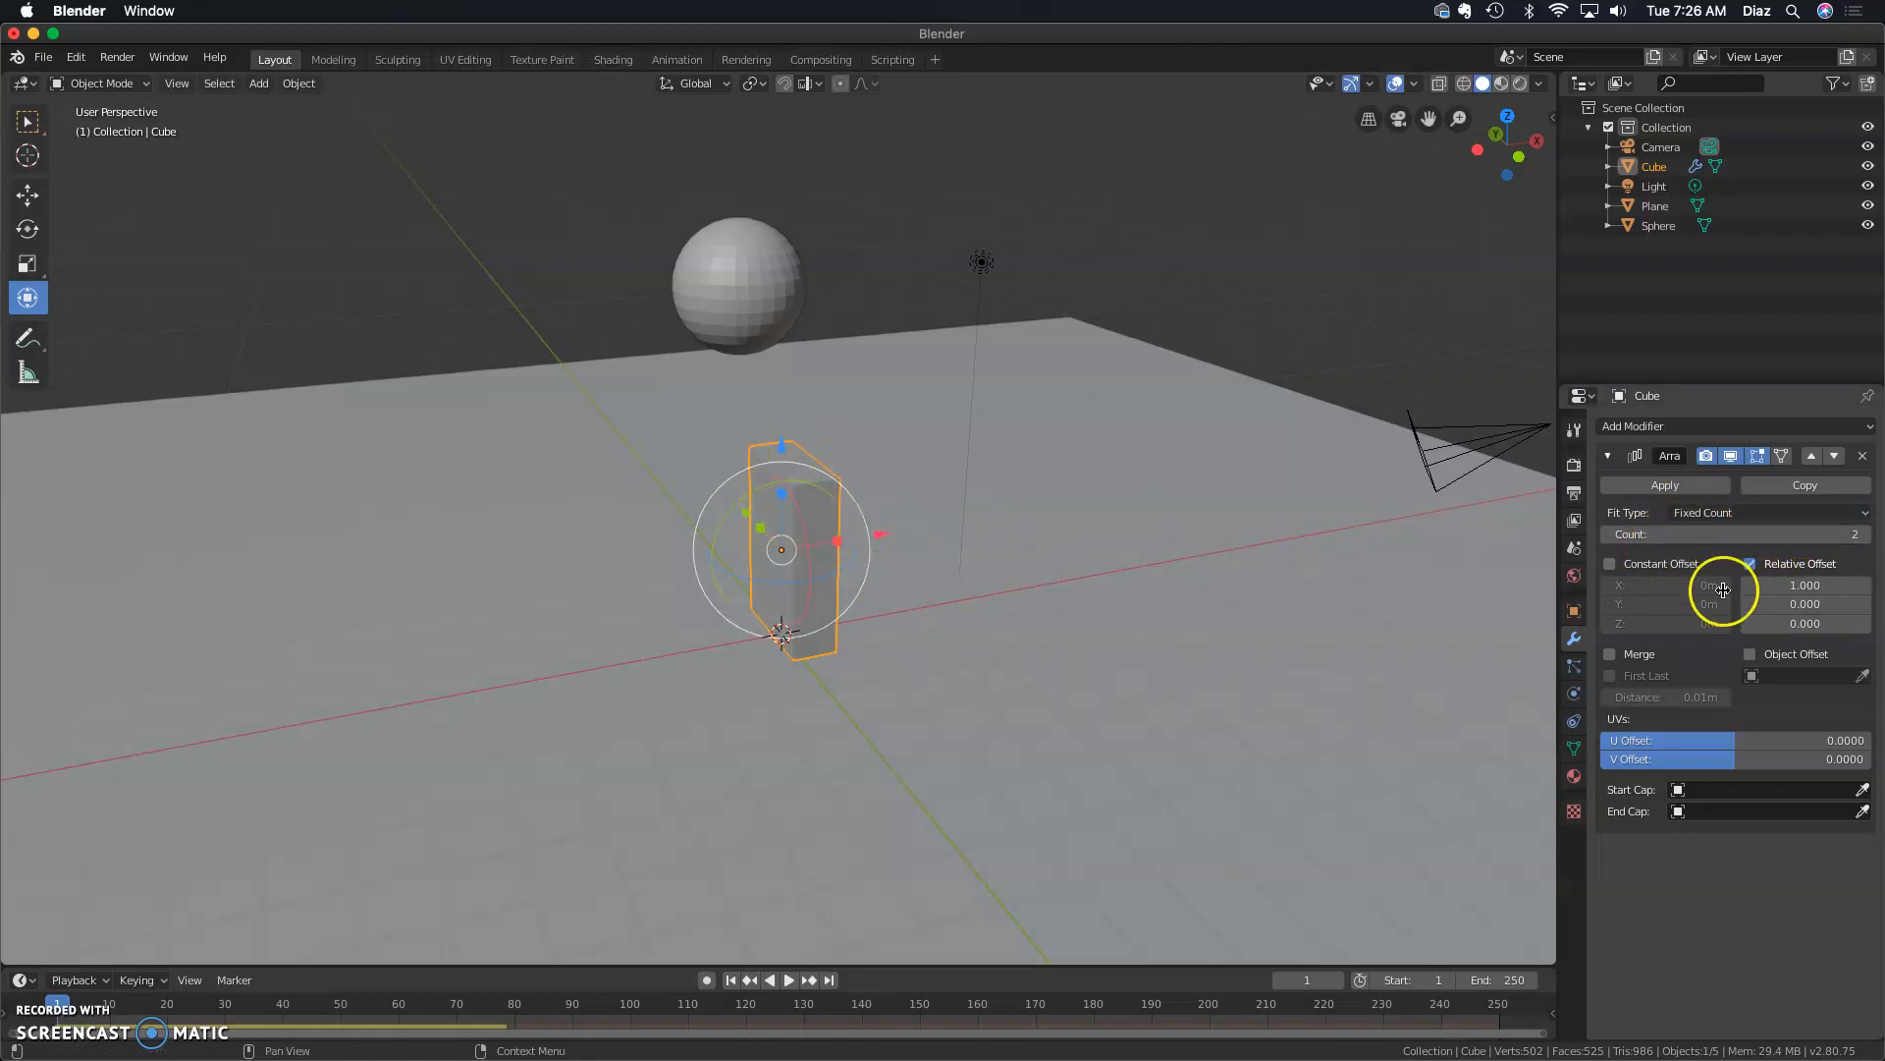
Set the array's relative X offset to 6.5 to space the slab copies apart
drag(1782, 589, 1809, 588)
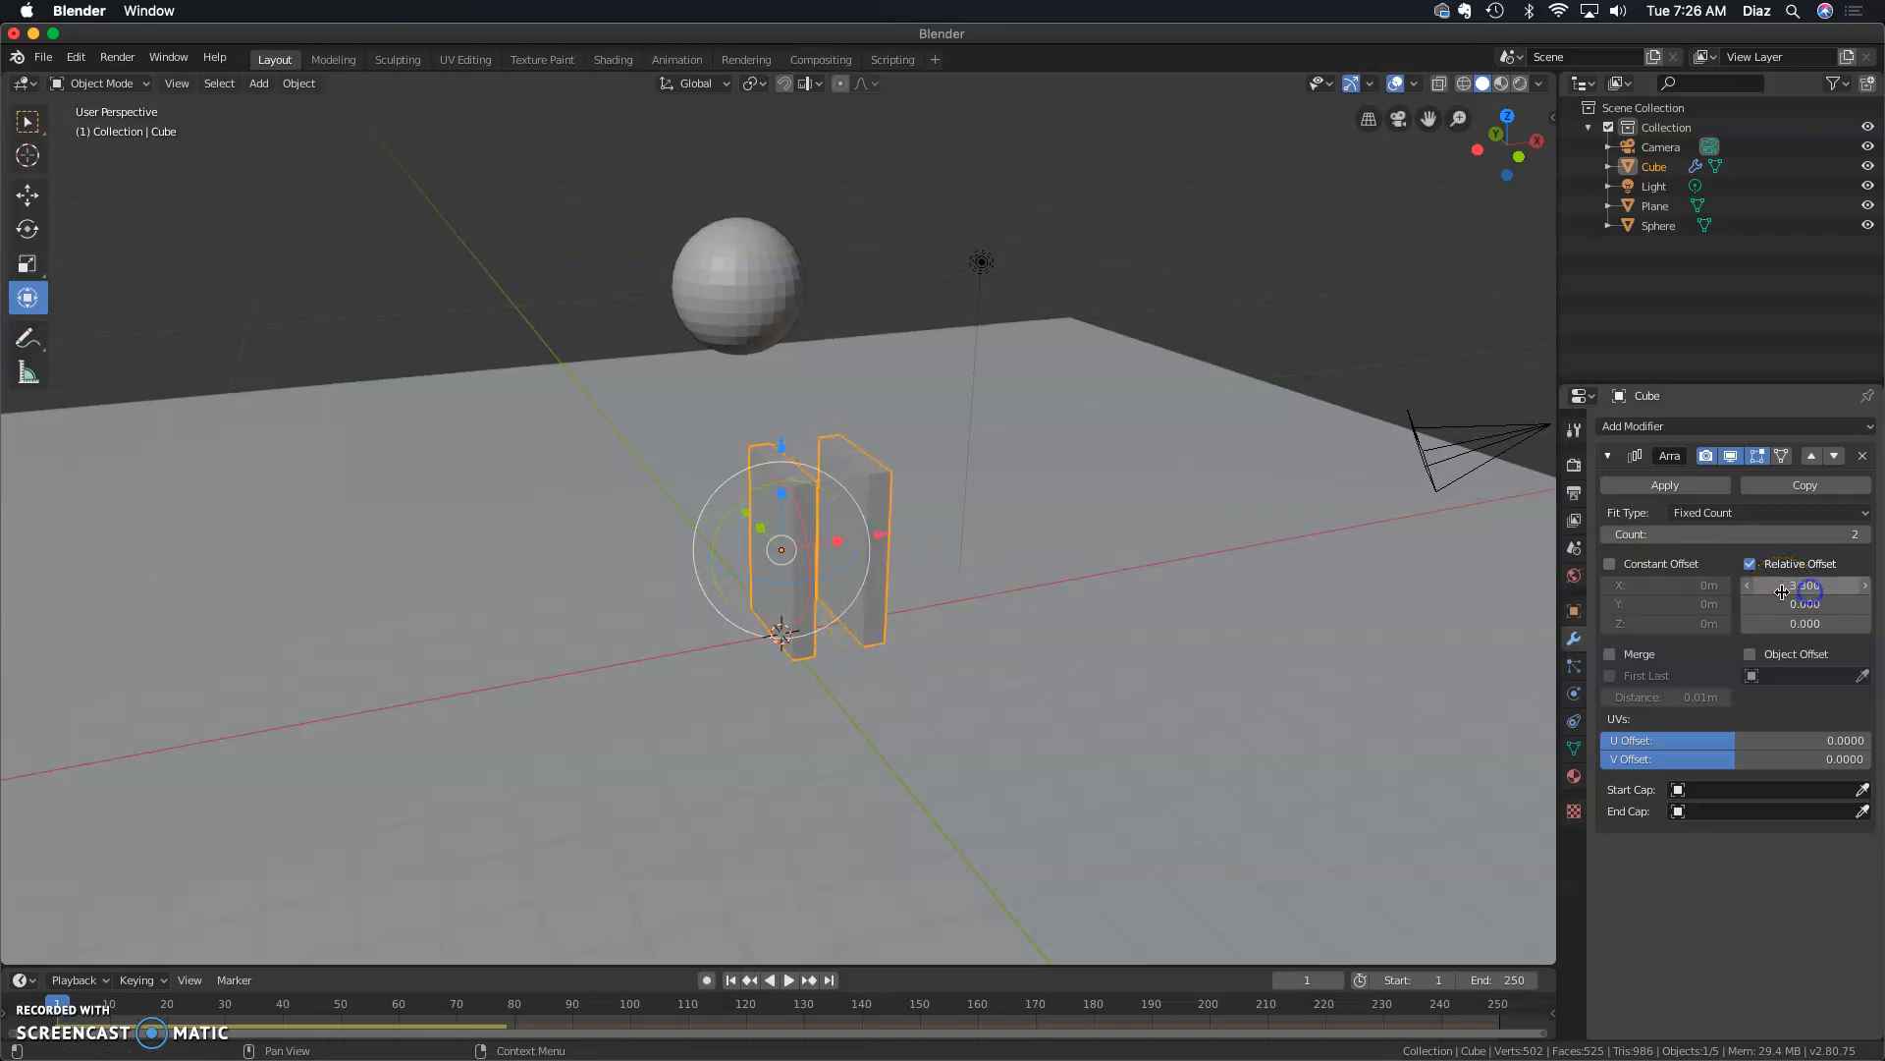
middle_drag(1186, 583, 1116, 546)
drag(1837, 589, 1621, 598)
key(KP_1)
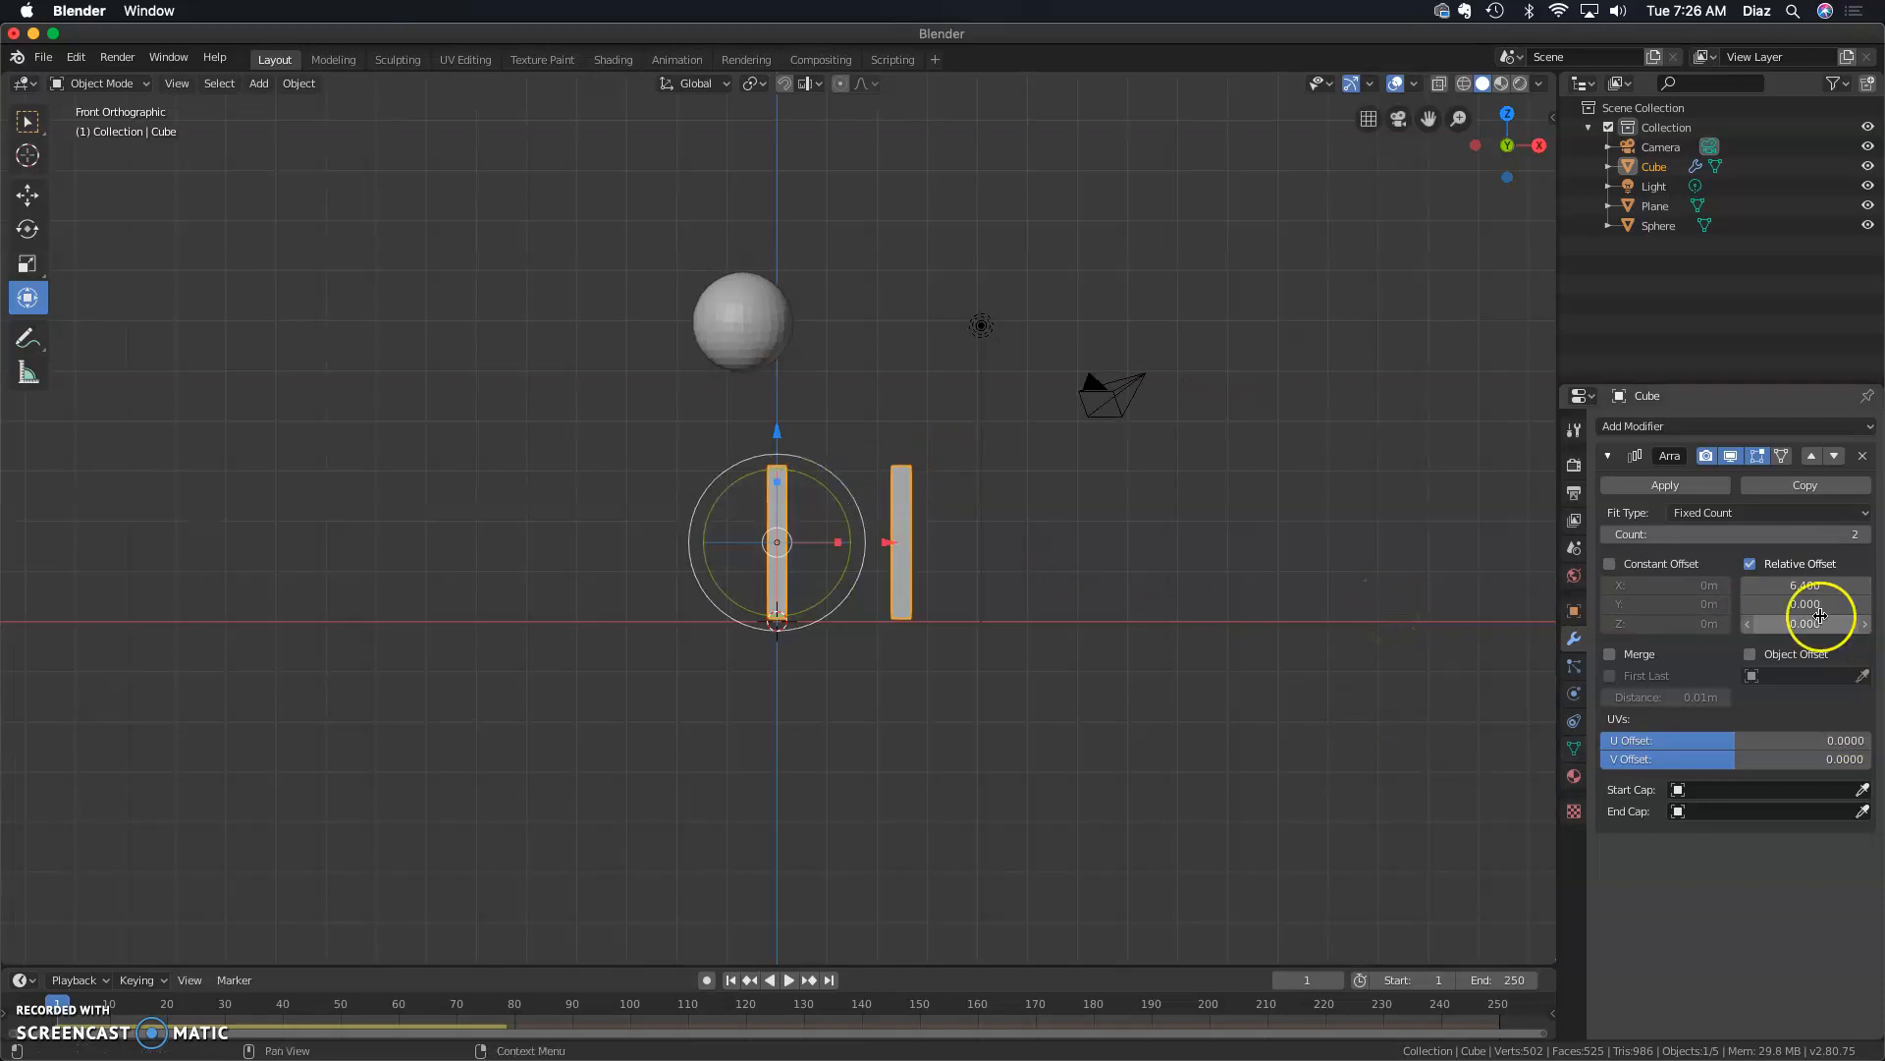
drag(1810, 587, 1813, 585)
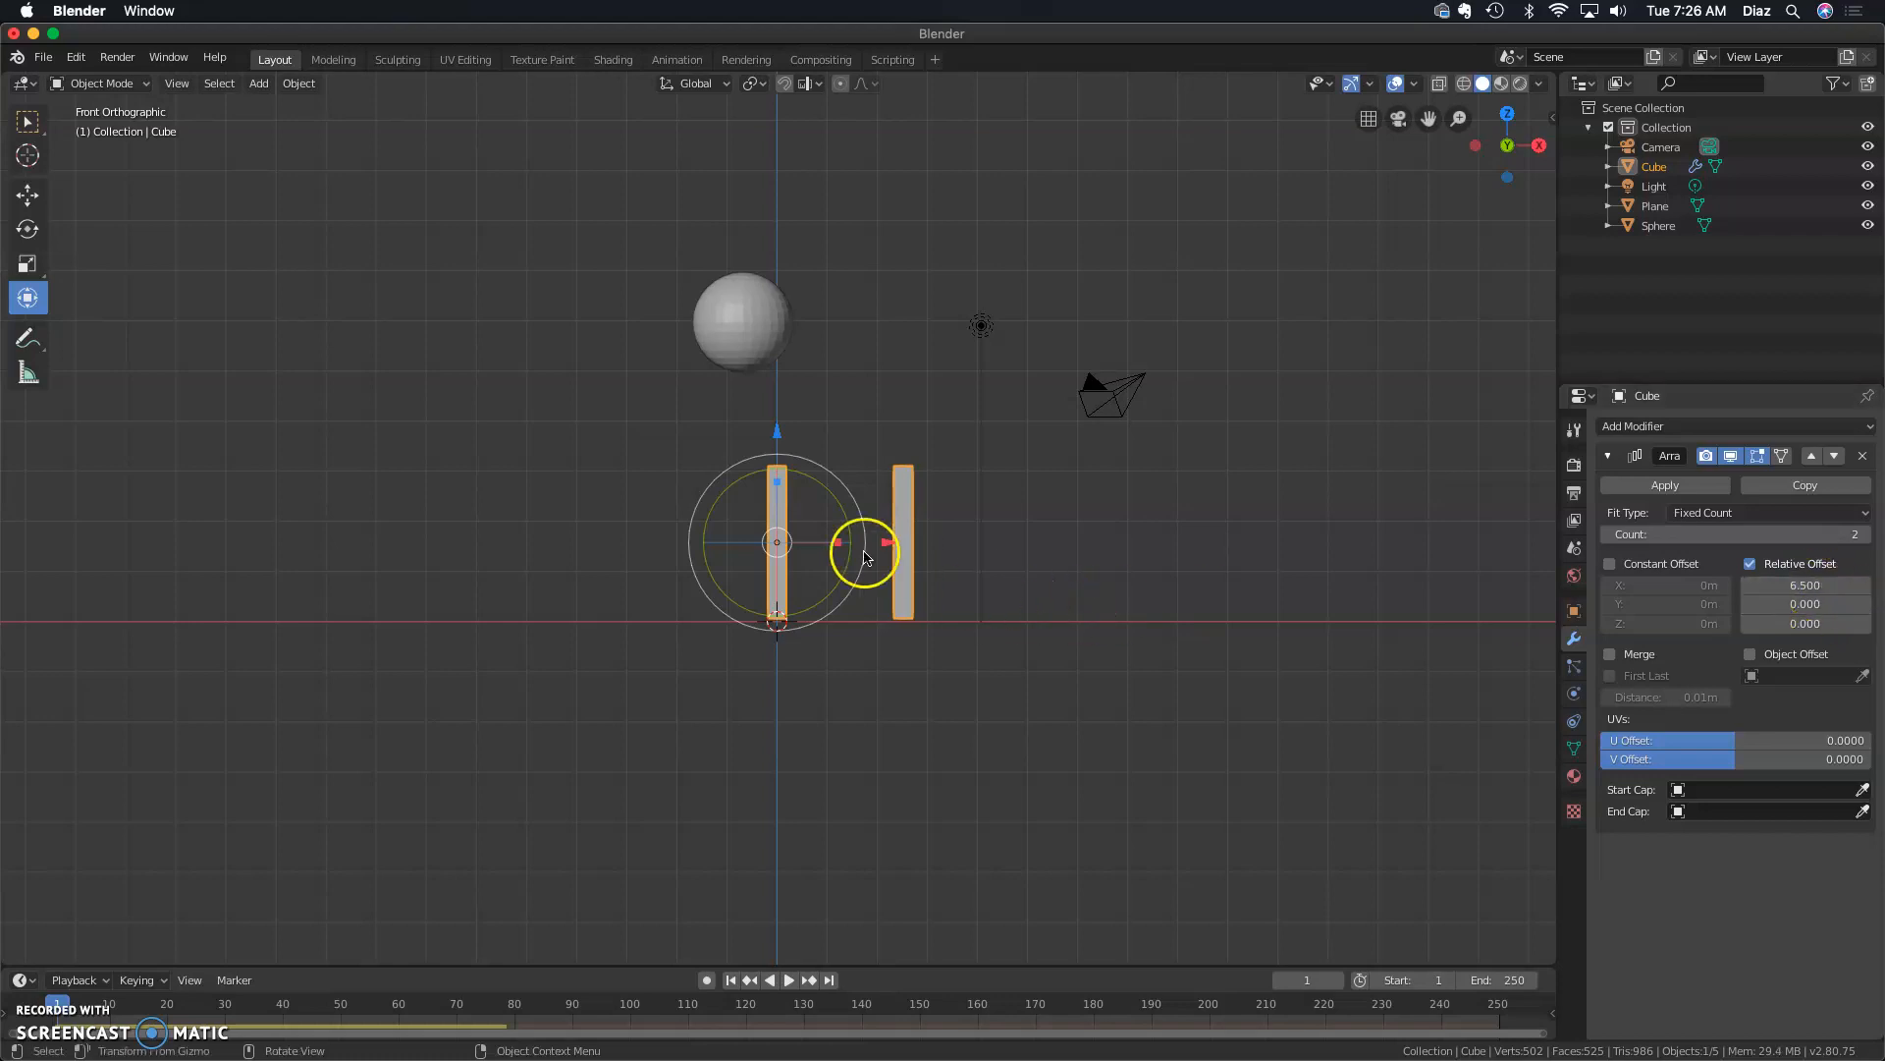
Raise the slab array's count to 10 to form a row of dominoes
middle_drag(983, 647, 1047, 736)
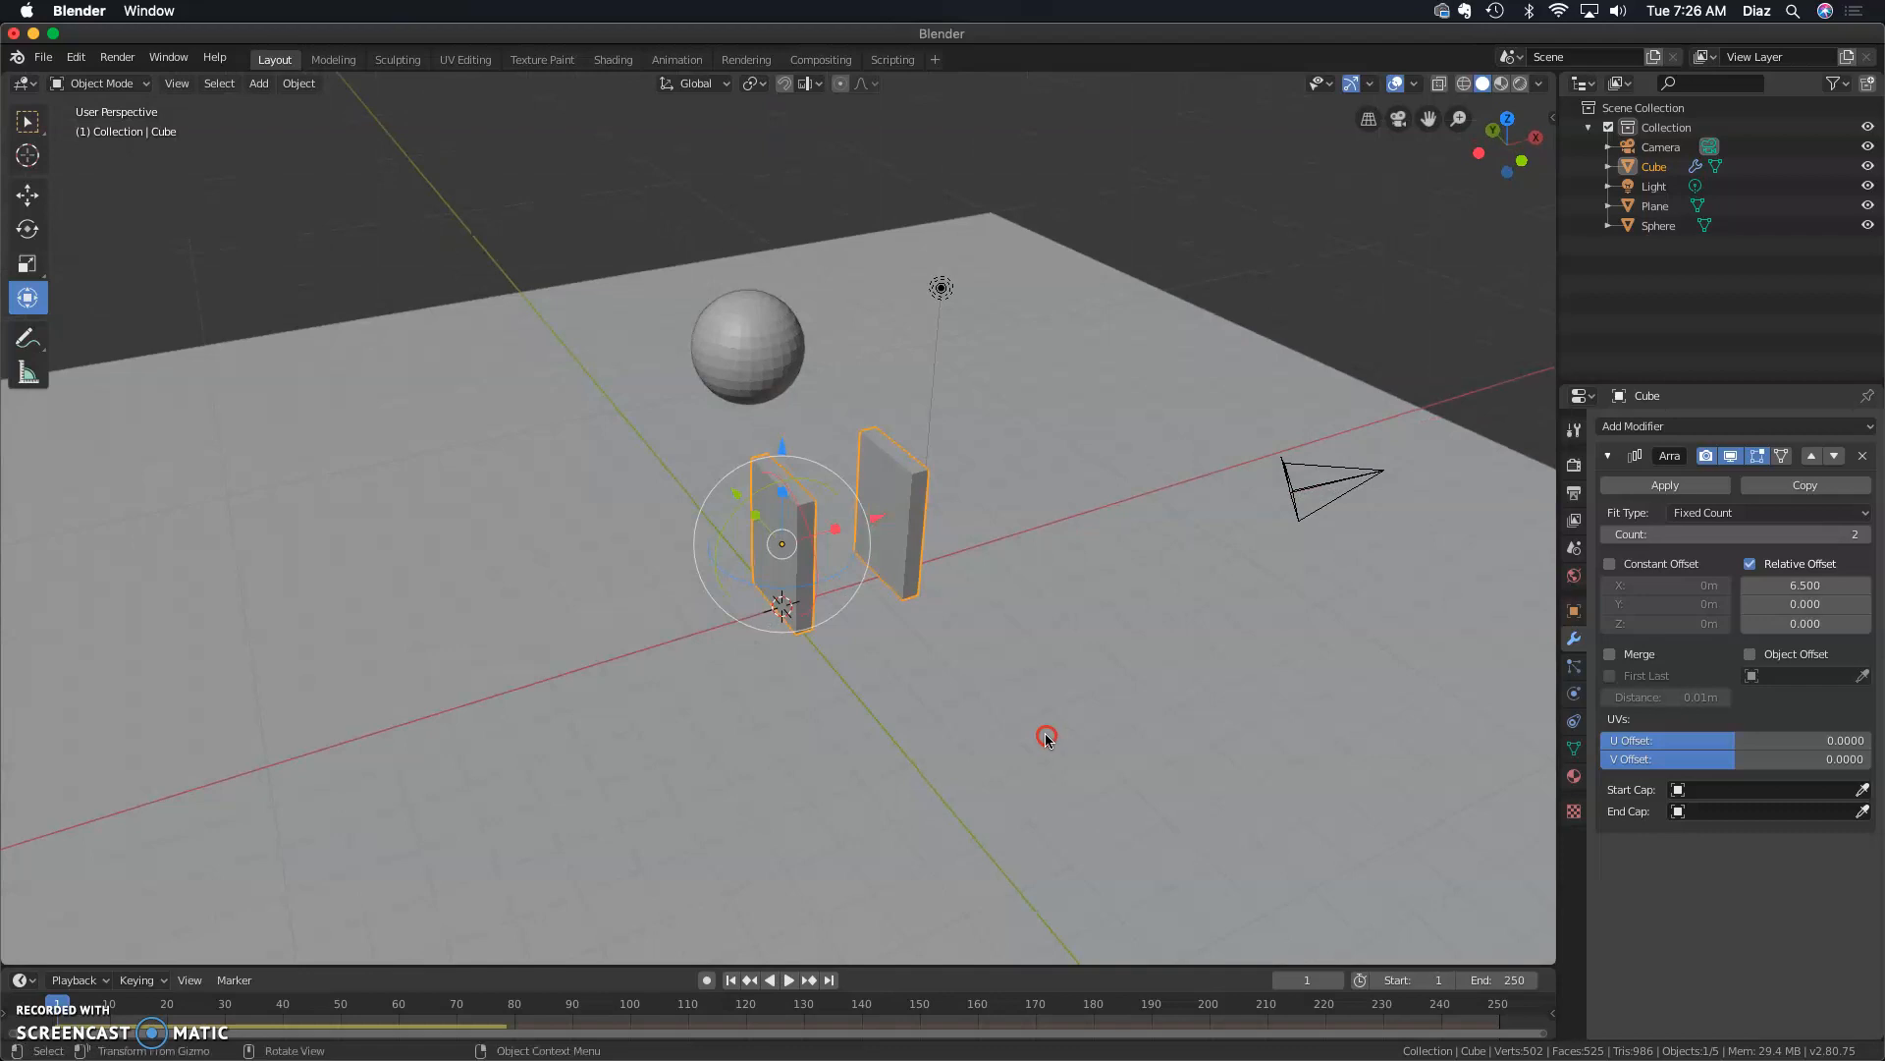
click(1868, 535)
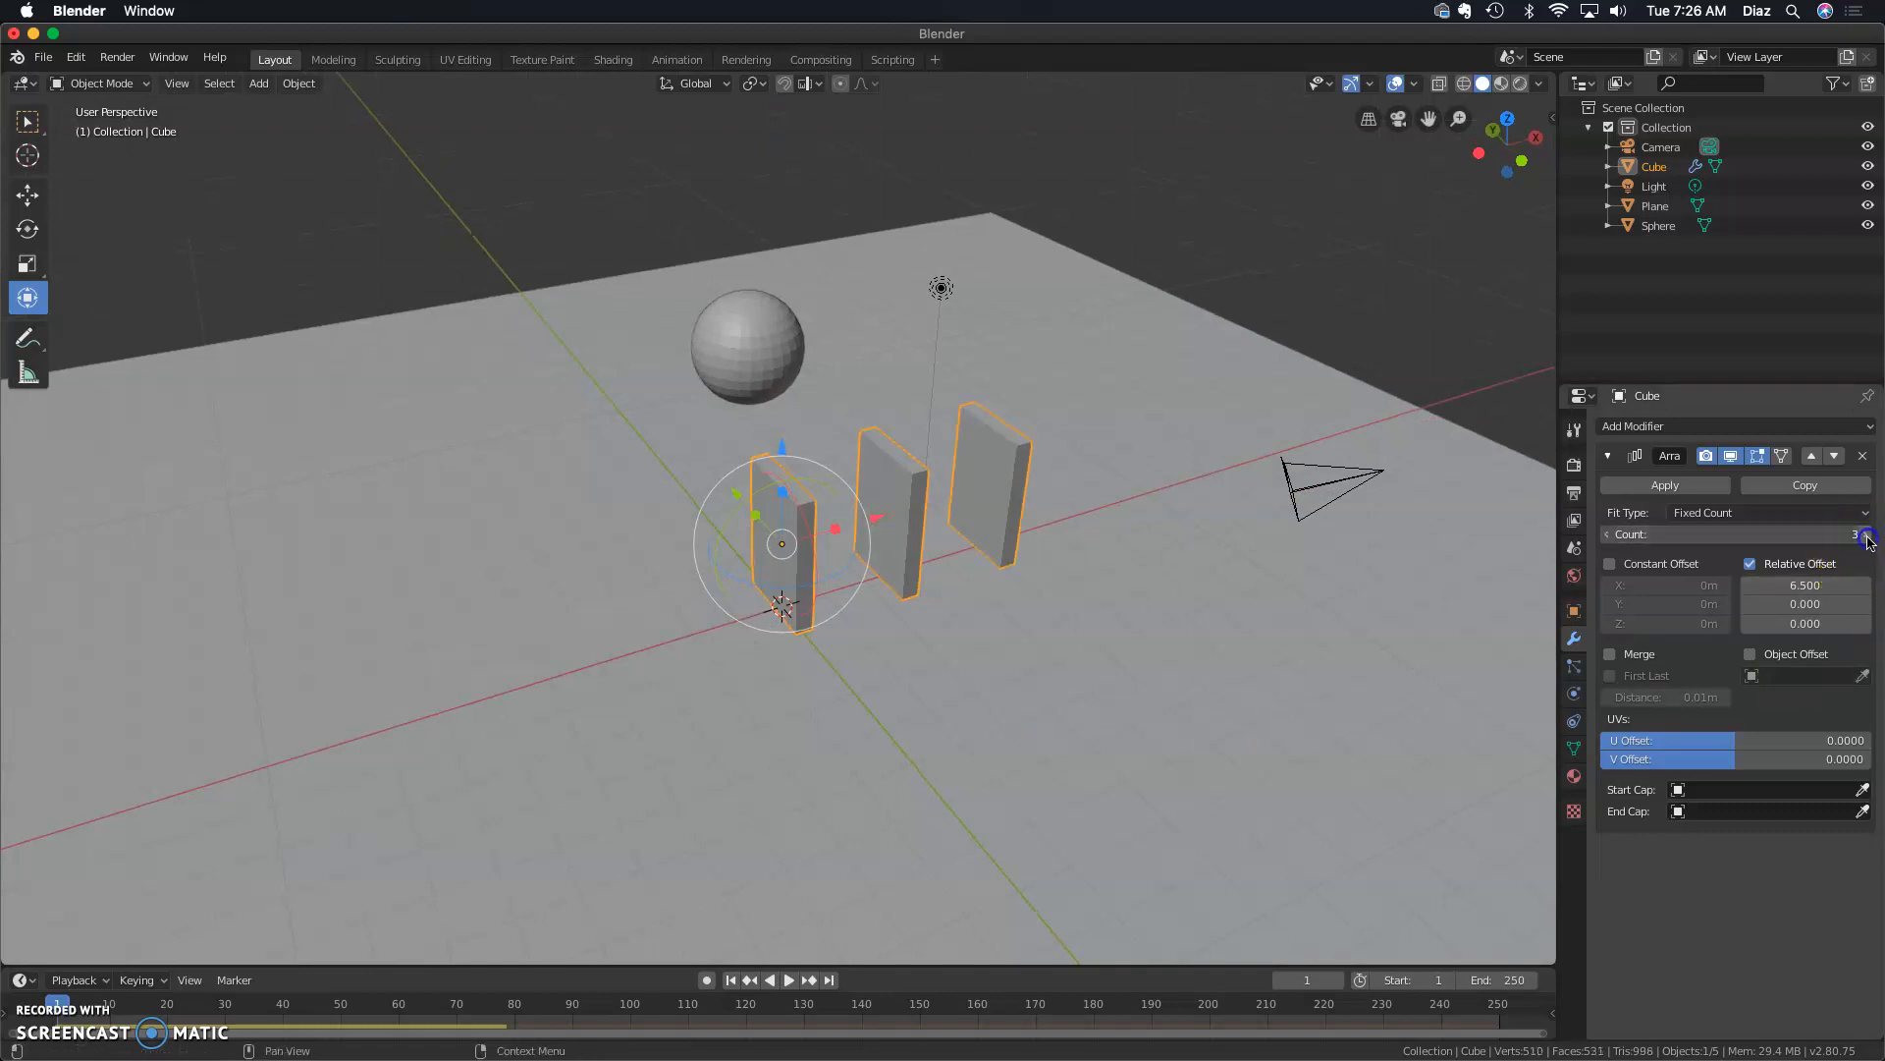
click(1869, 535)
click(1868, 536)
click(1869, 535)
click(1868, 535)
click(1868, 535)
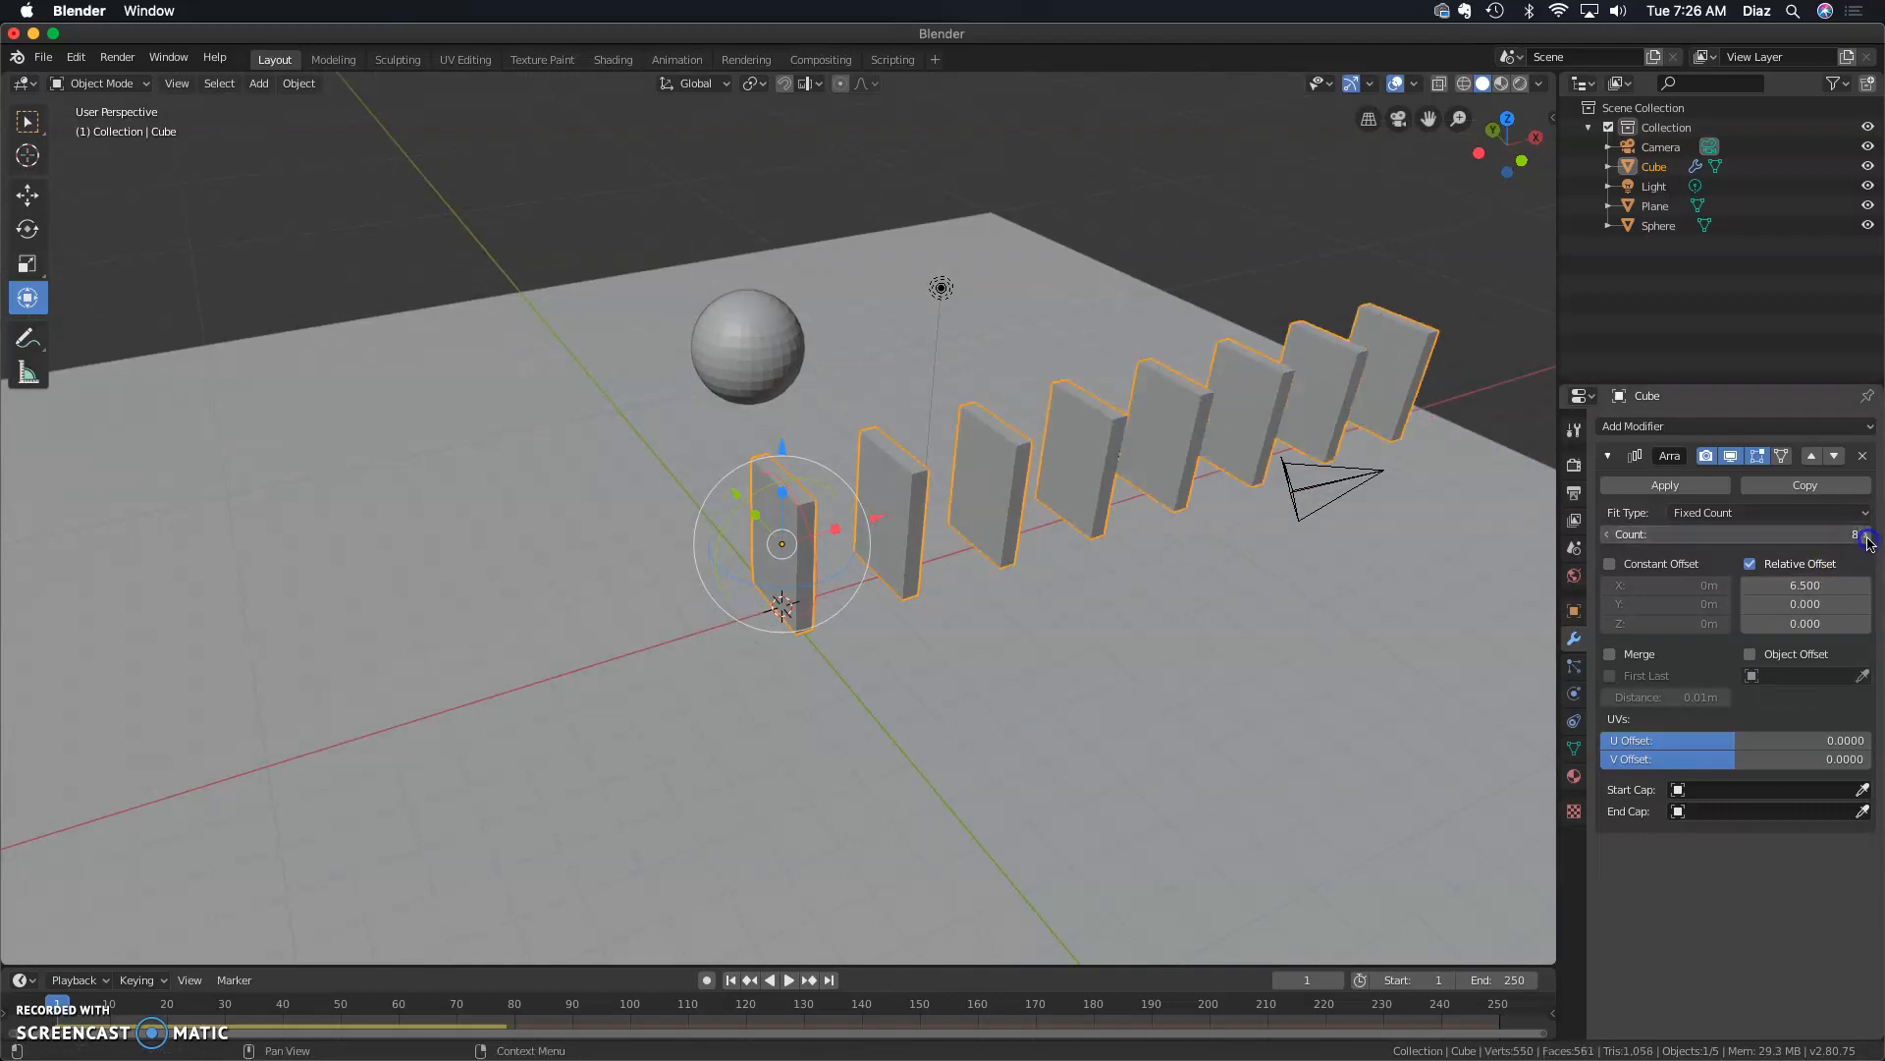
click(1868, 535)
click(1868, 535)
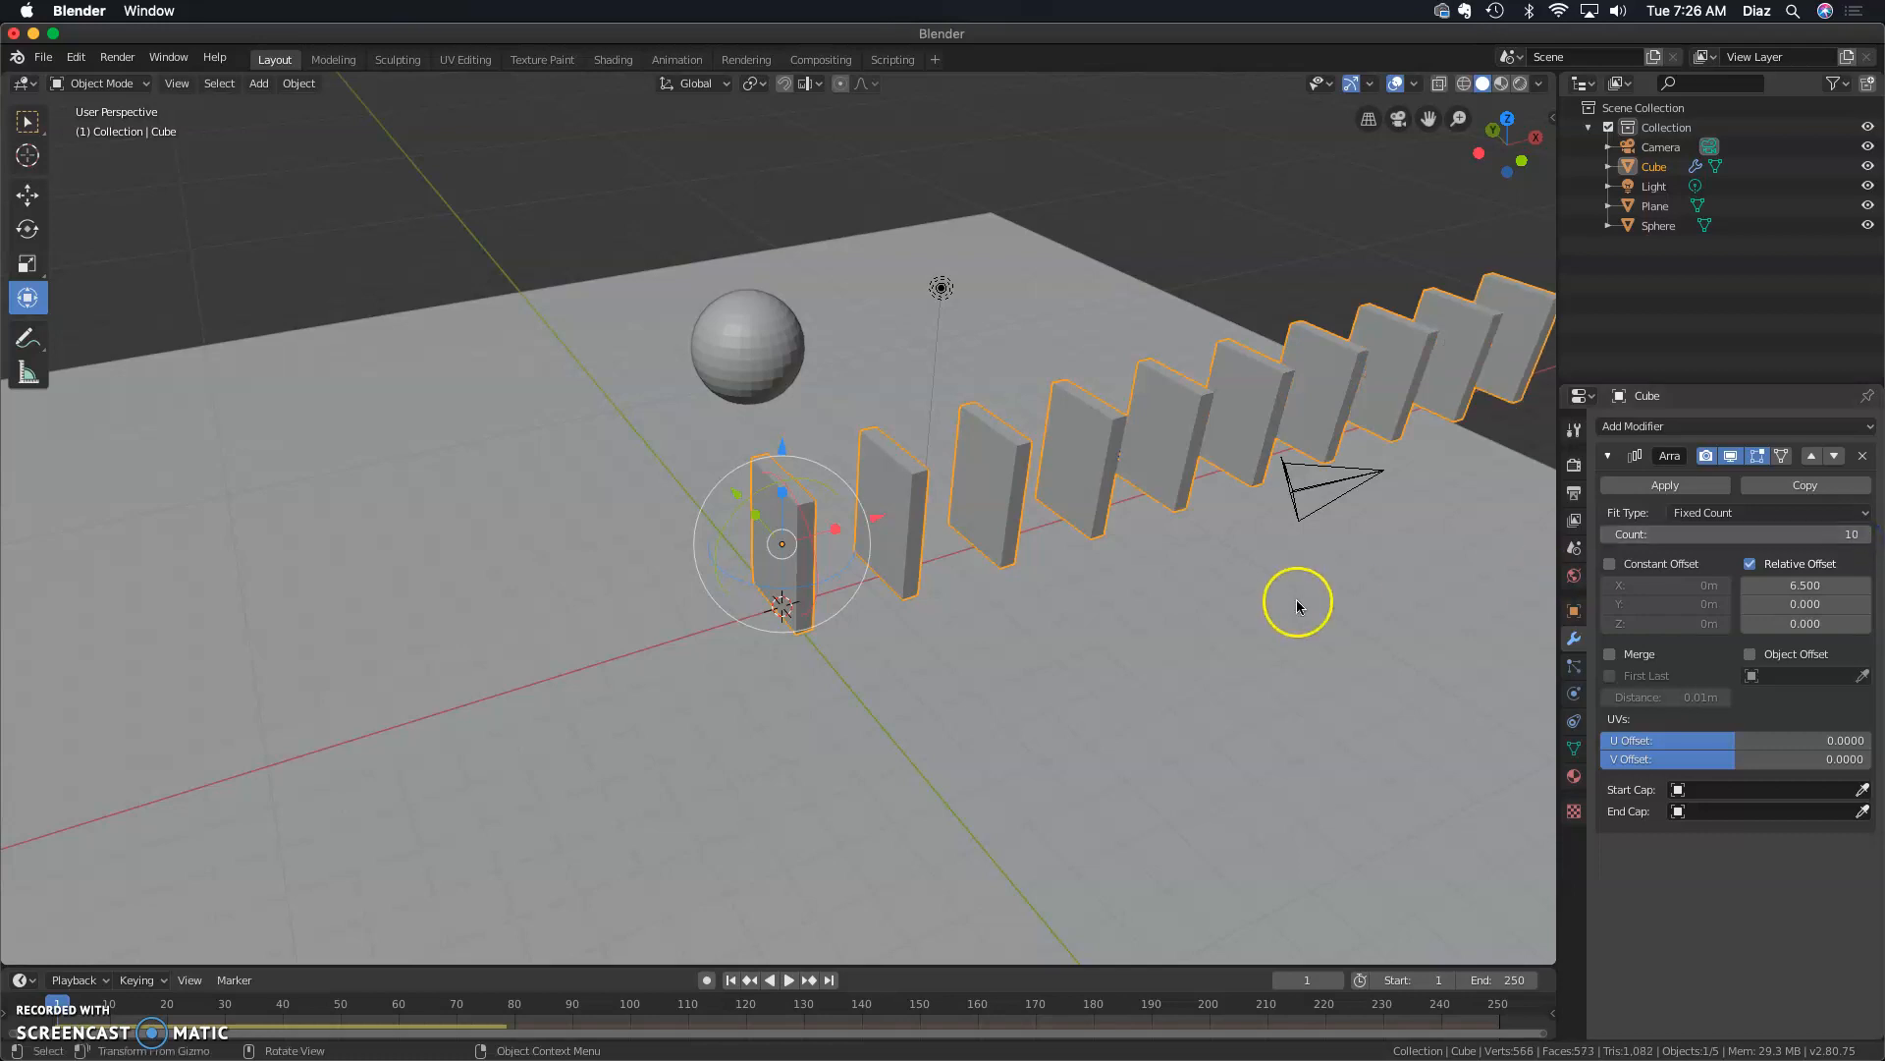
Move the domino row toward negative X so it spans the ground plane, and apply the Array modifier
middle_drag(1300, 603, 841, 498)
drag(874, 523, 570, 532)
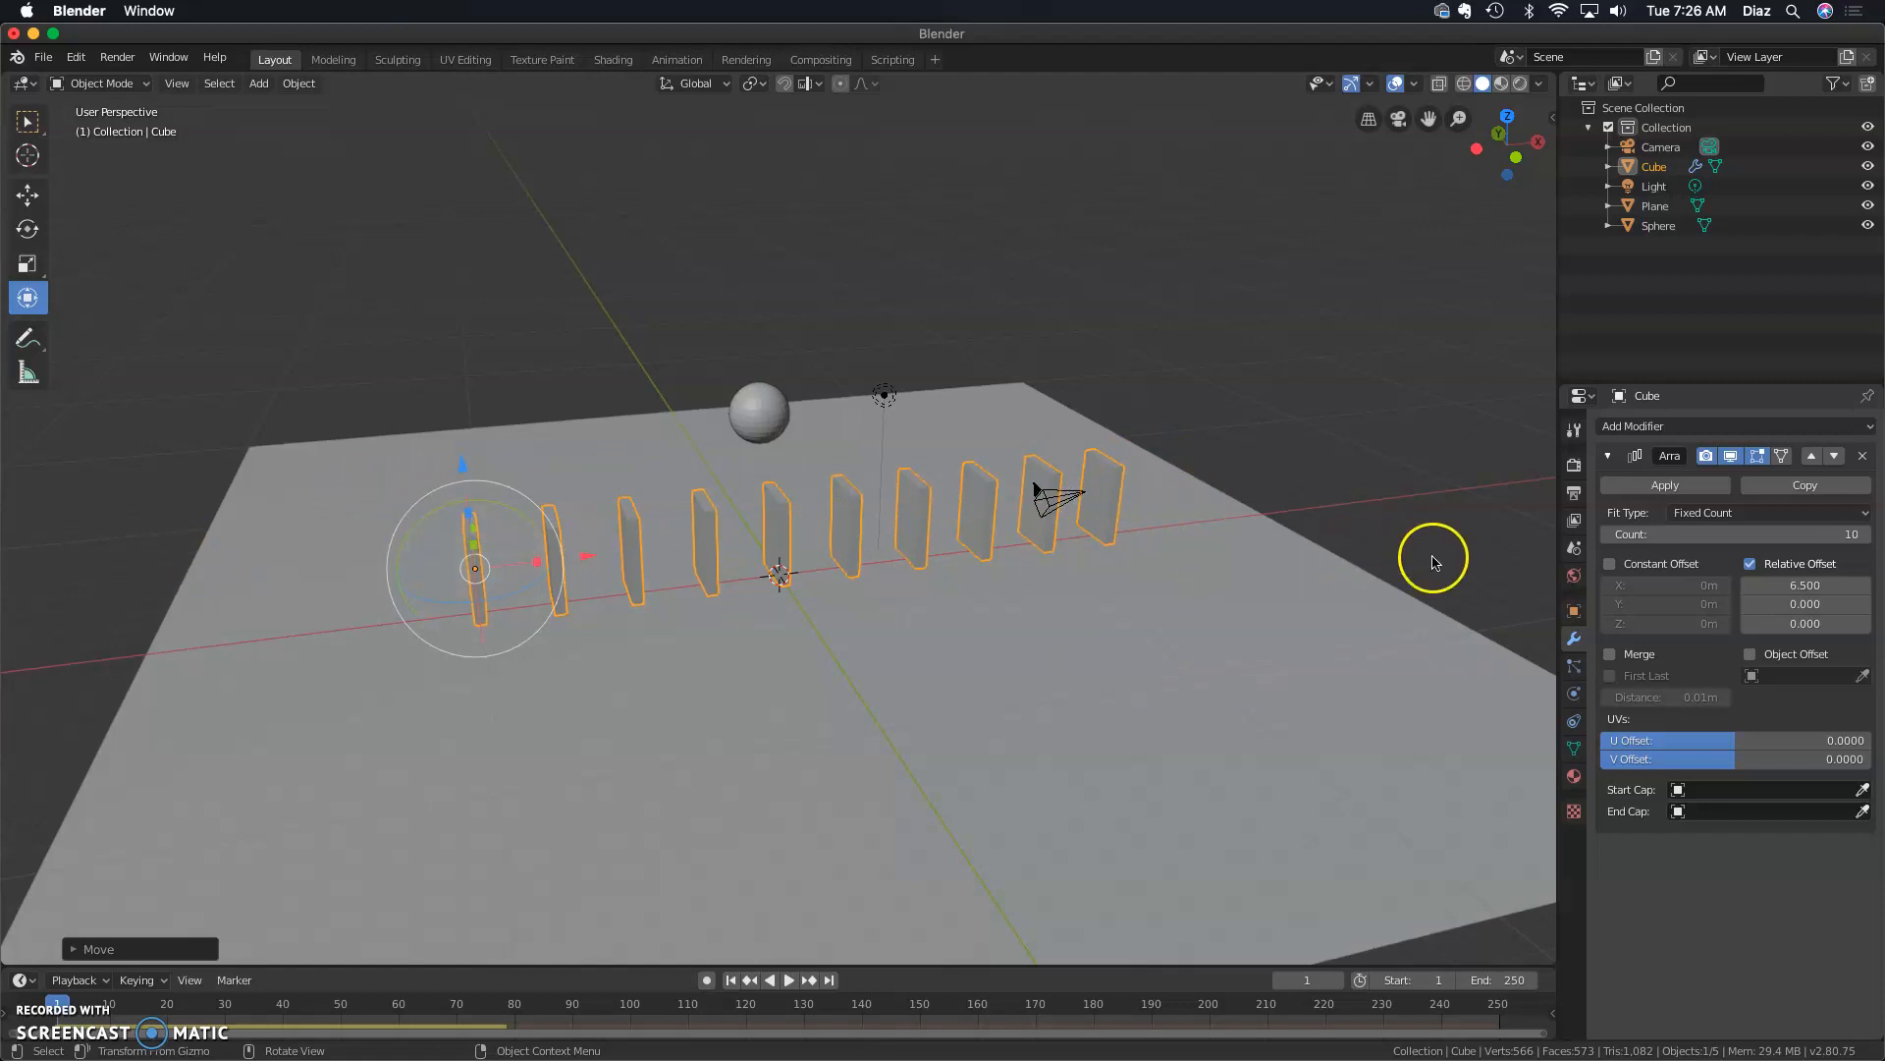
click(1664, 486)
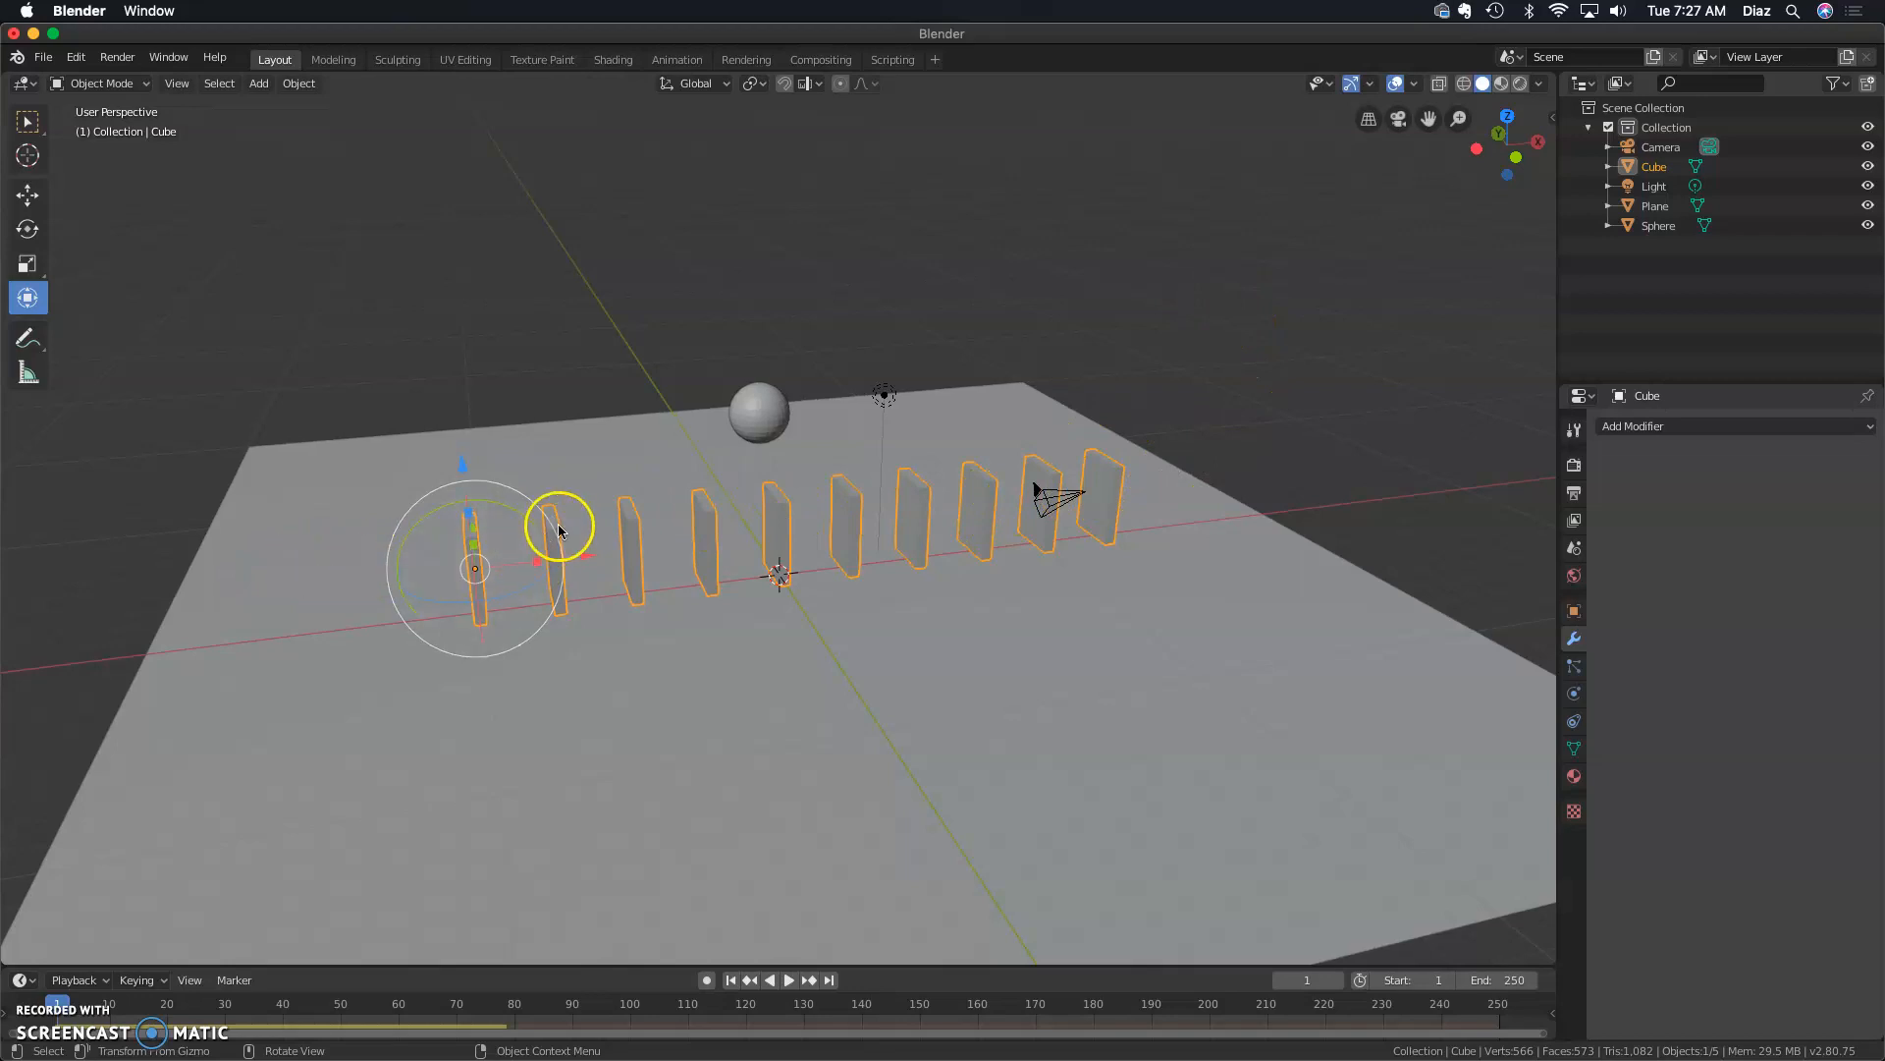
Enter Edit Mode on the domino row and separate its mesh by loose parts
click(1075, 512)
click(114, 85)
click(113, 130)
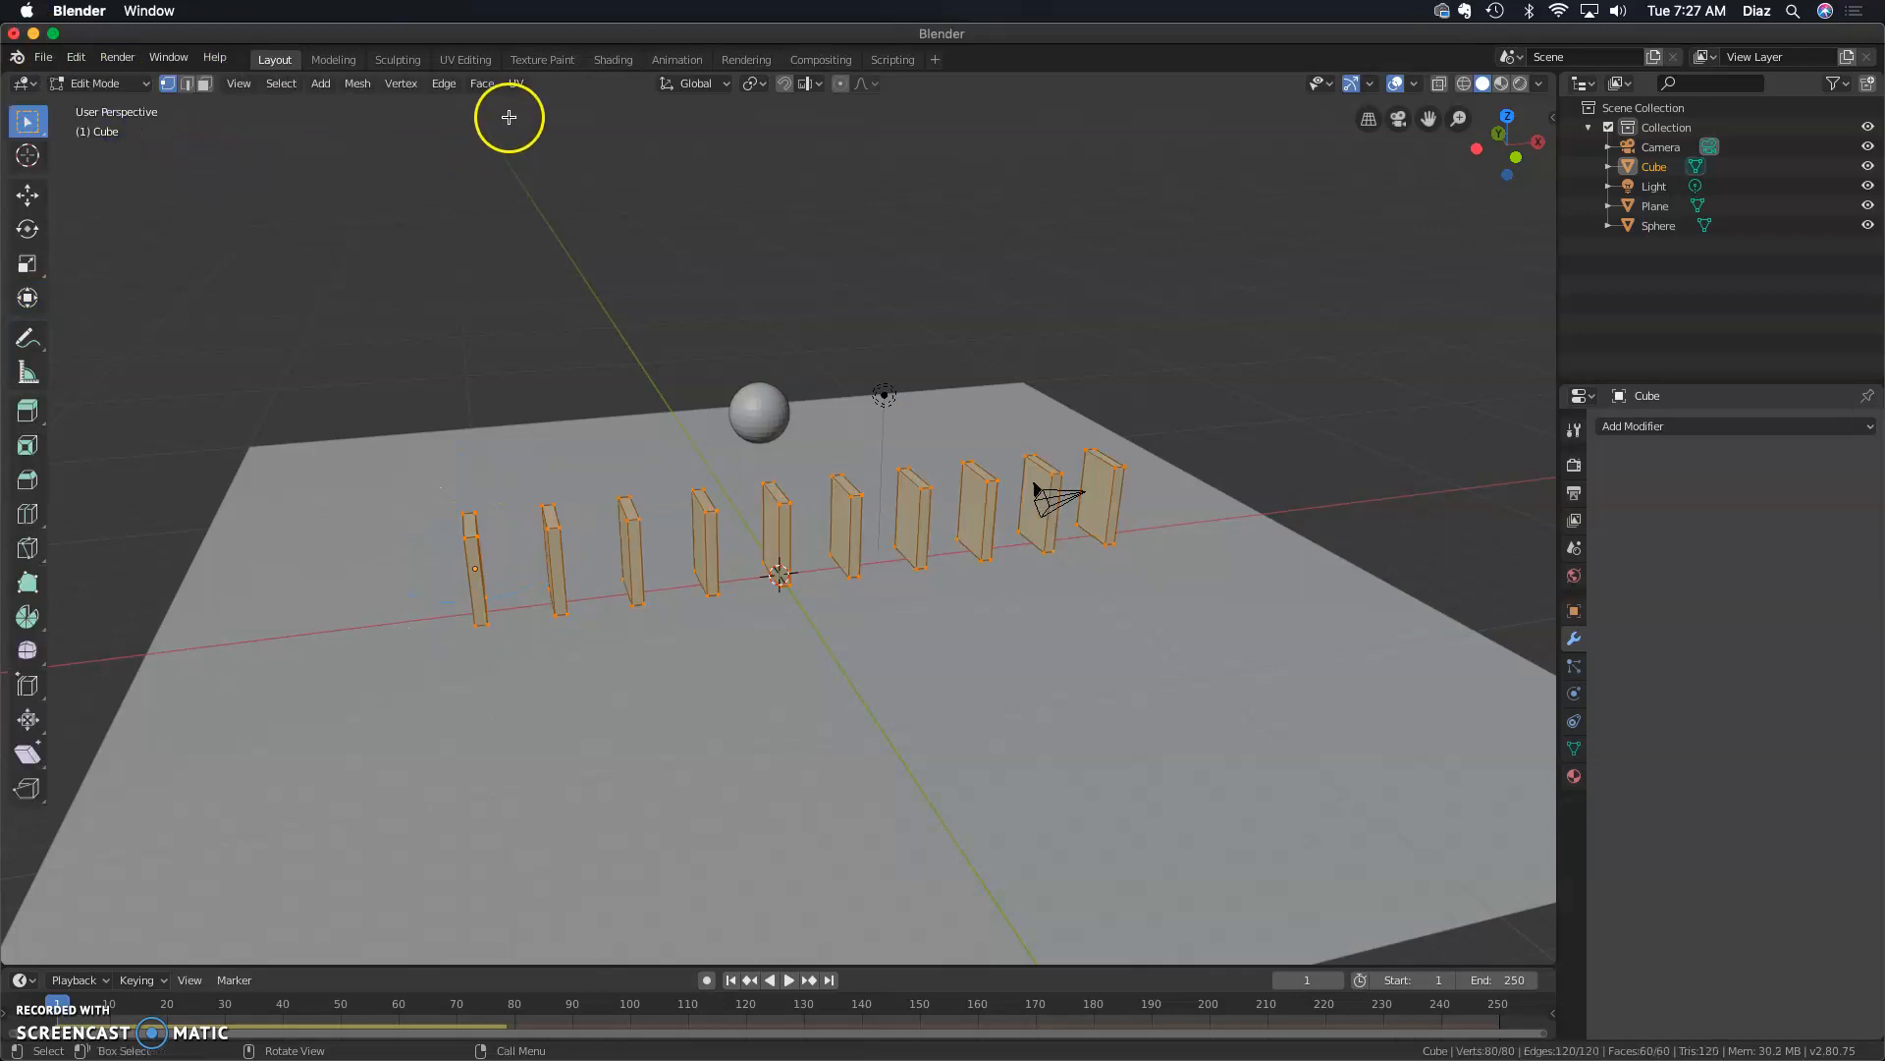
click(362, 85)
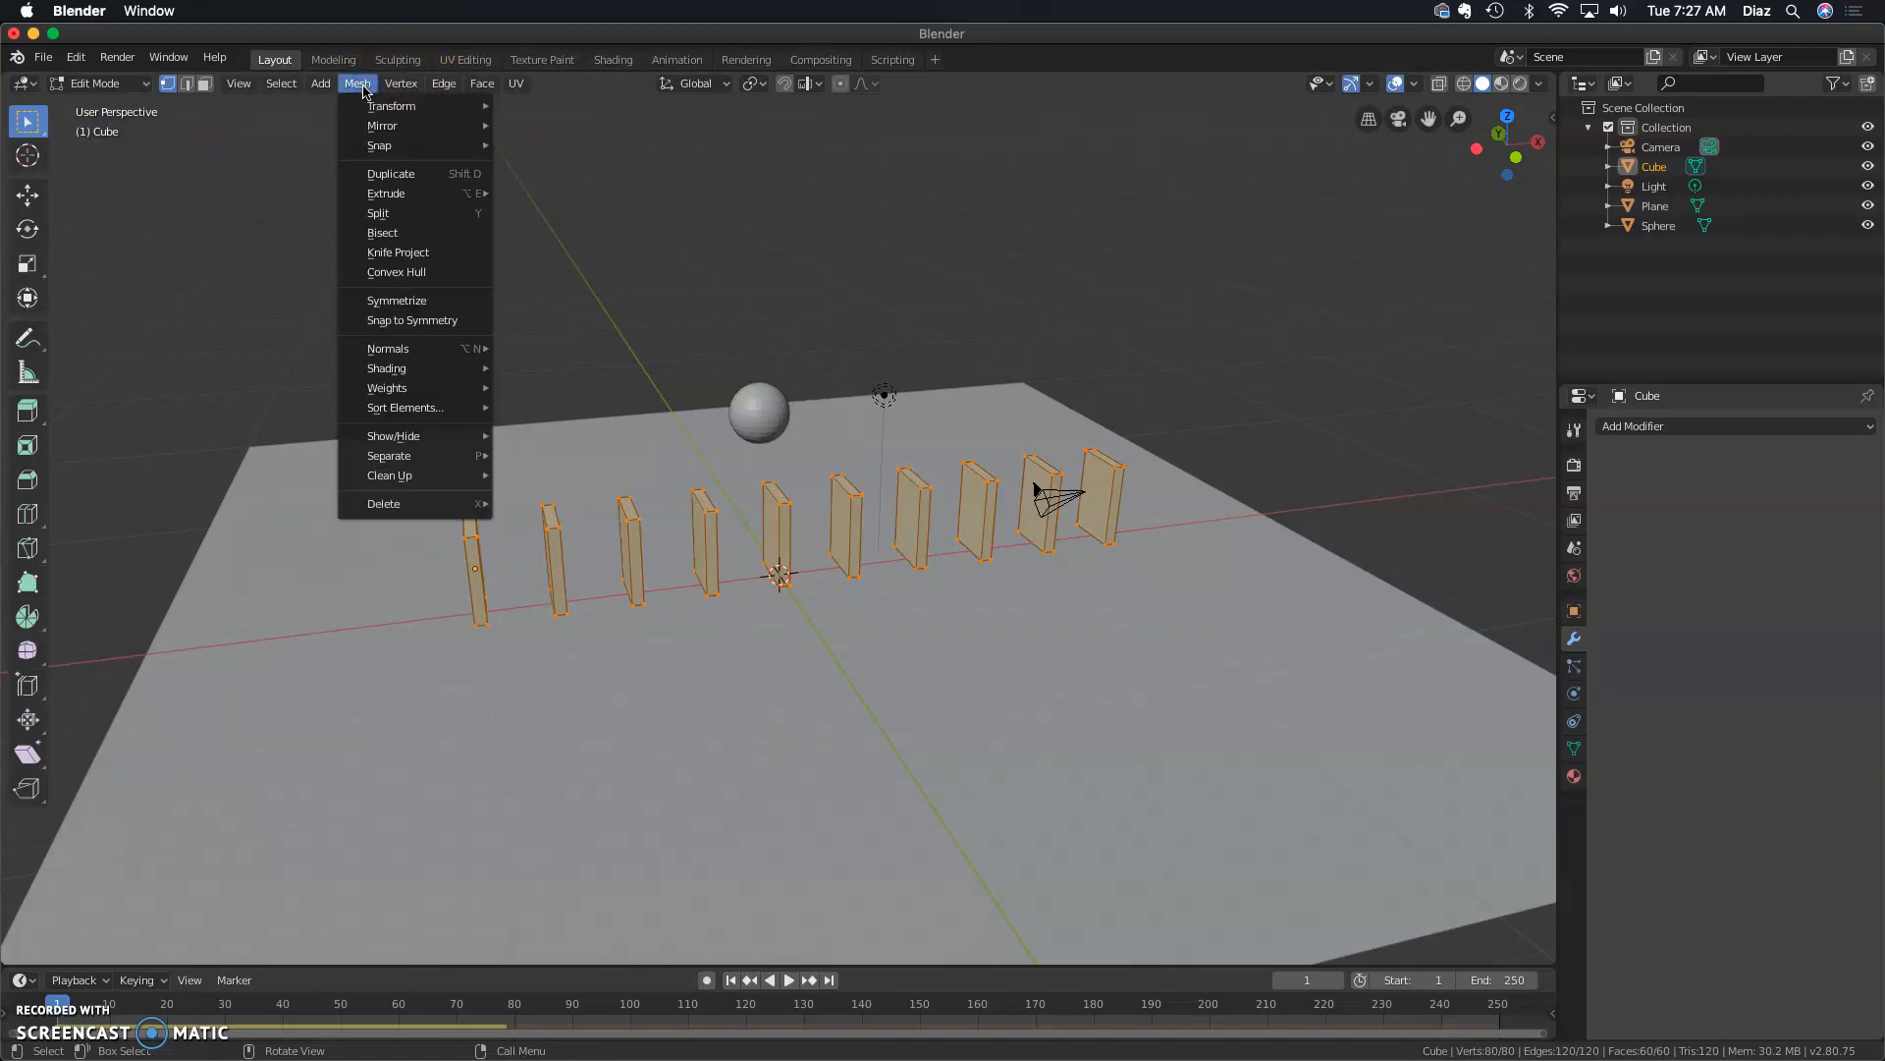
click(410, 462)
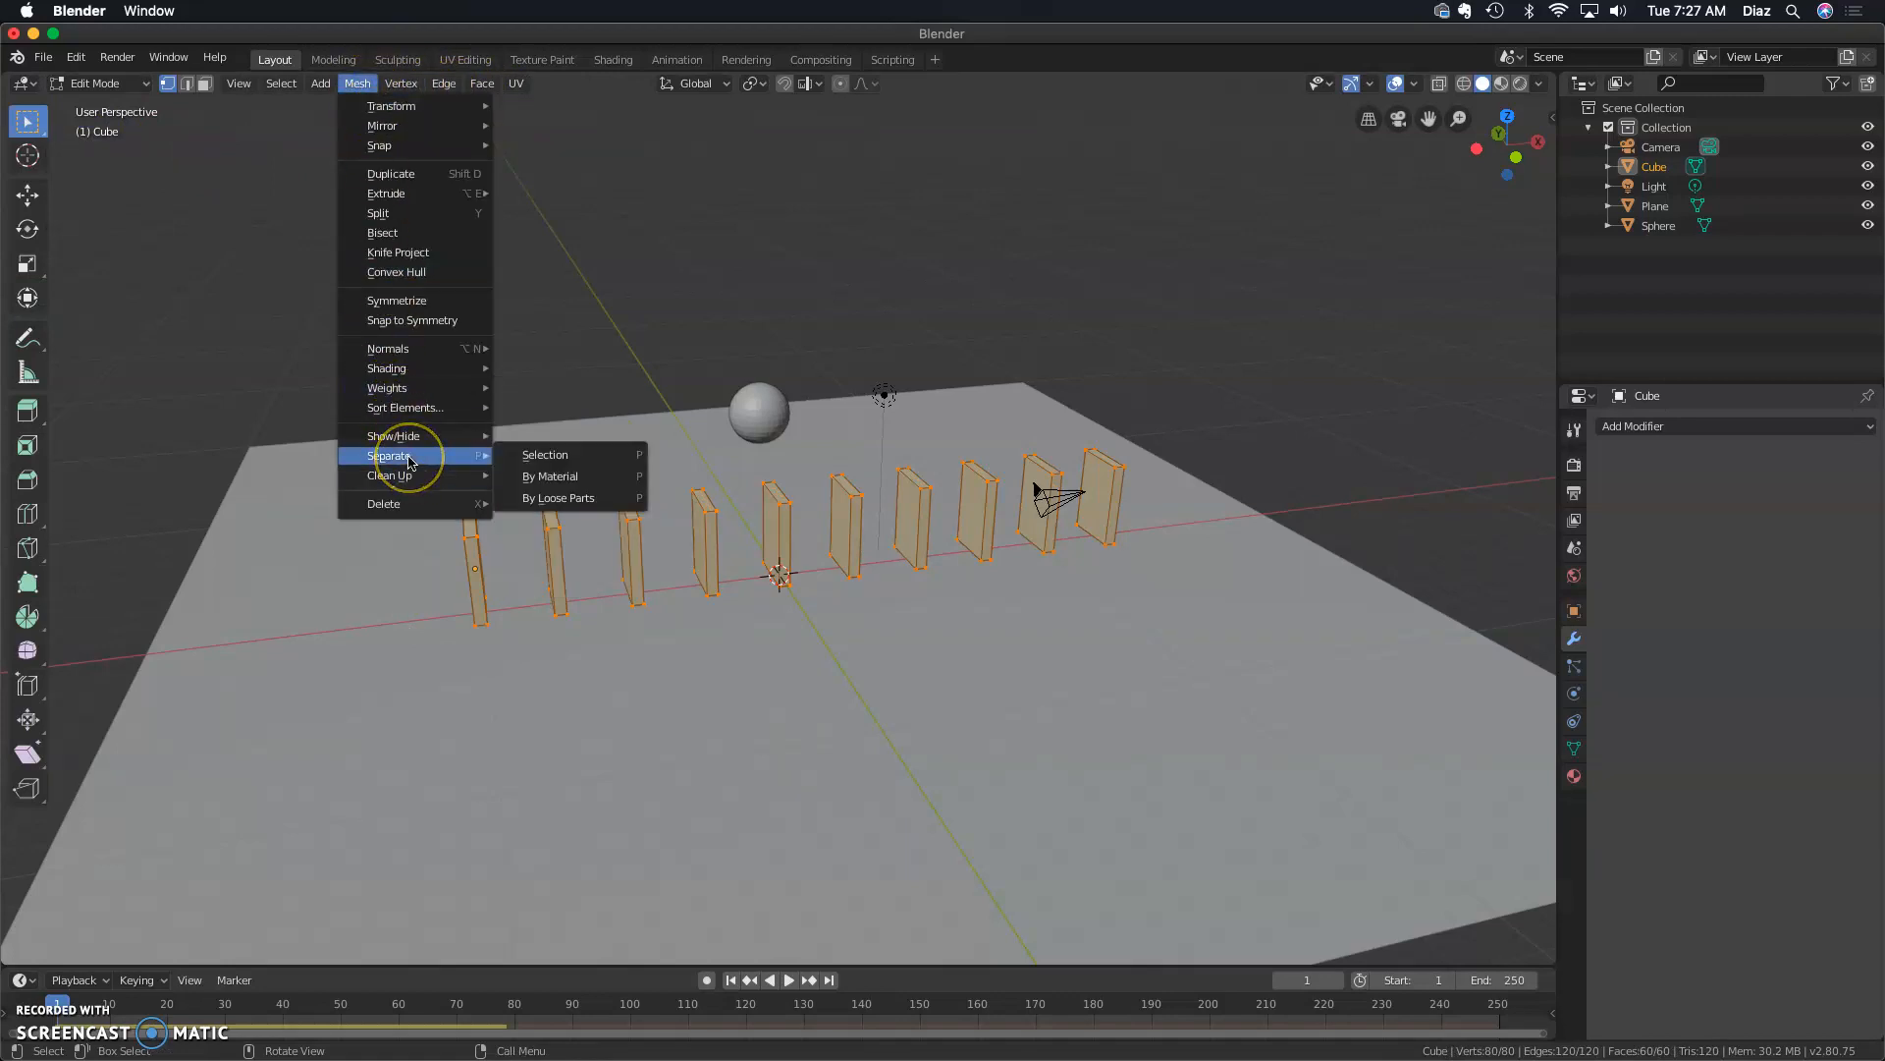
click(575, 502)
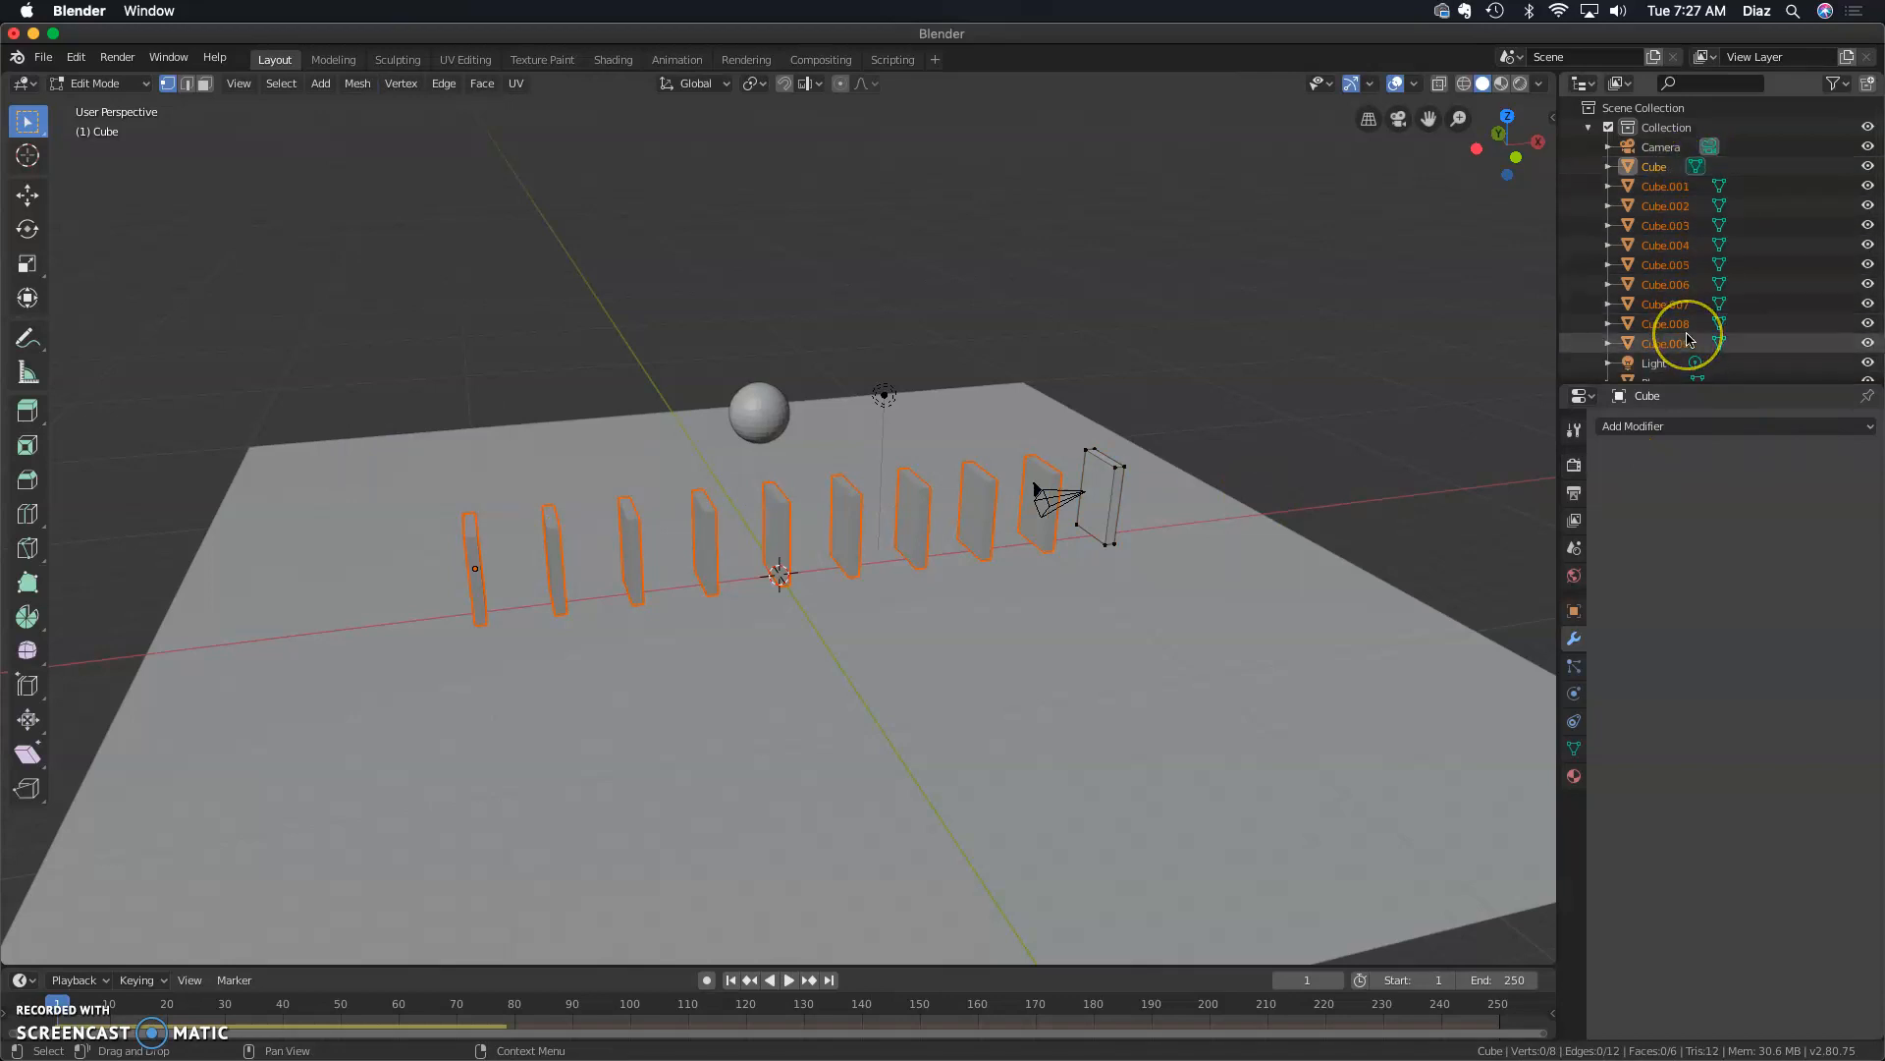
Return to Object Mode and set the origins of all the dominoes to Center of Mass (Volume)
scroll(467, 623, up, 3)
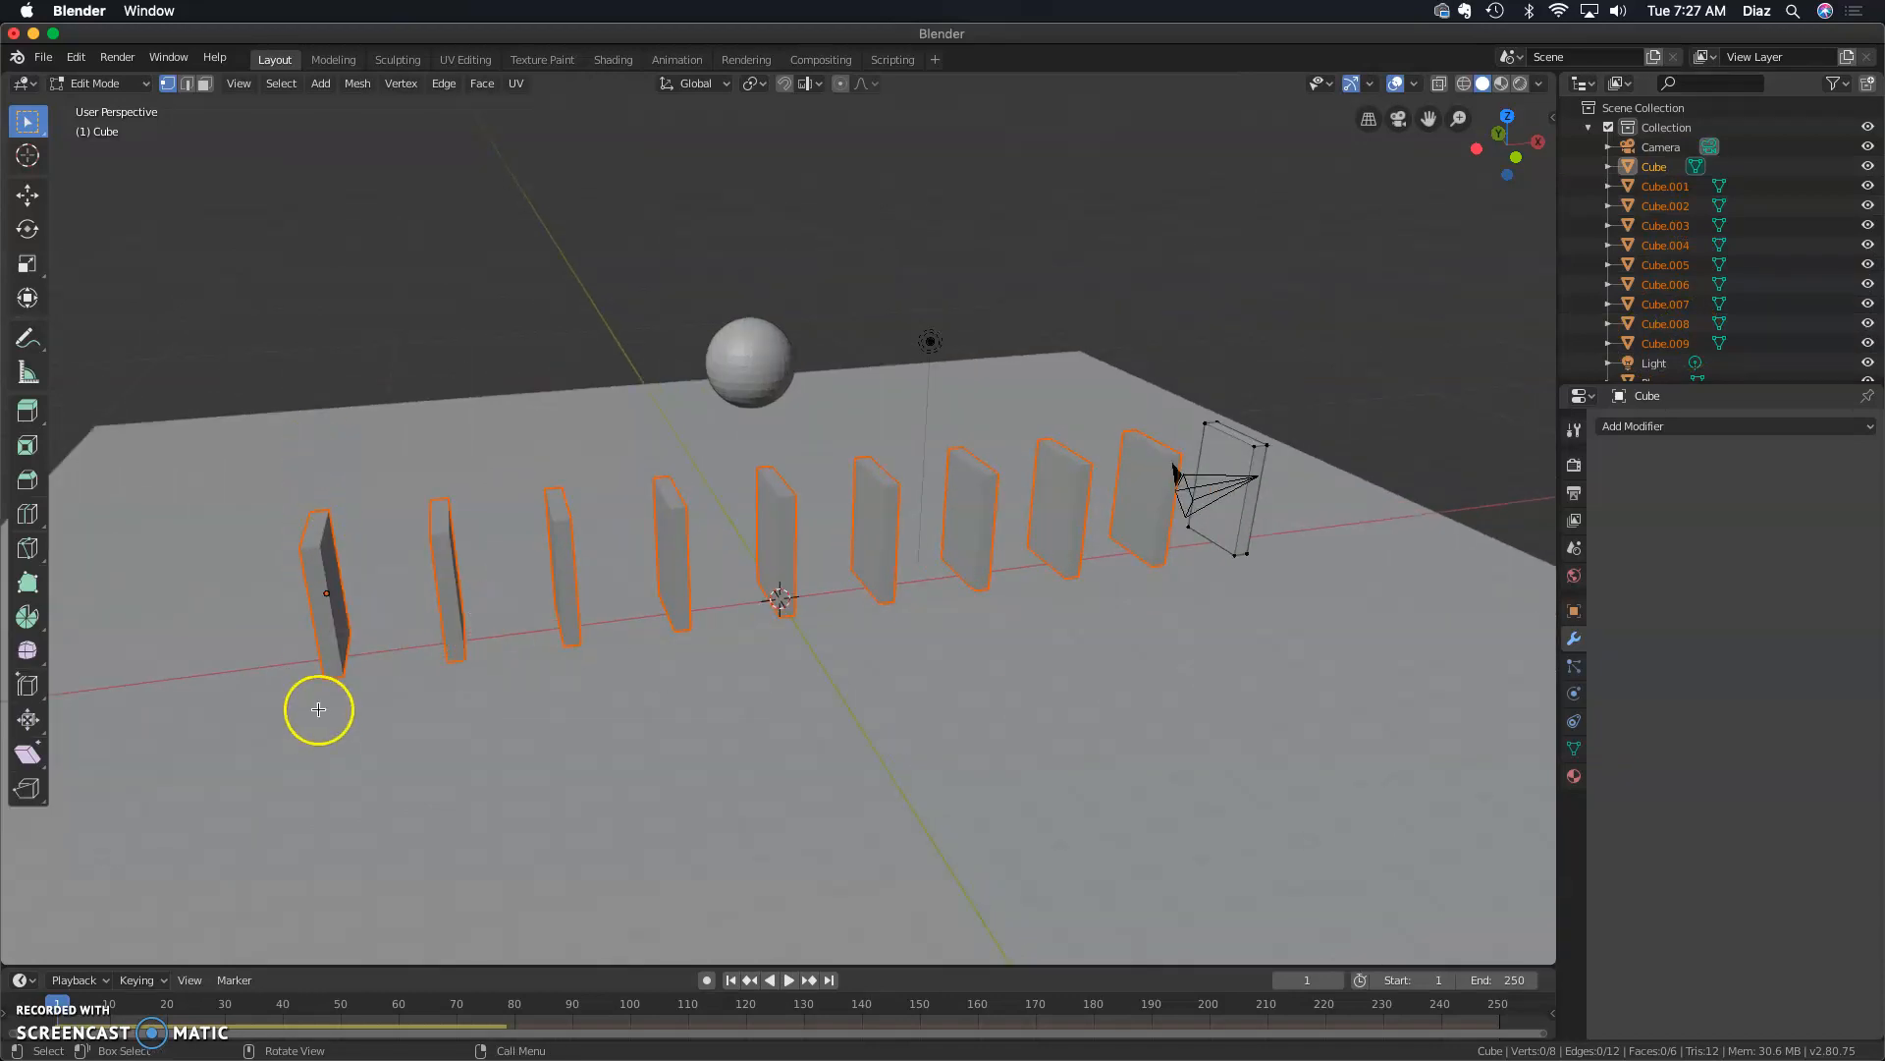
click(101, 86)
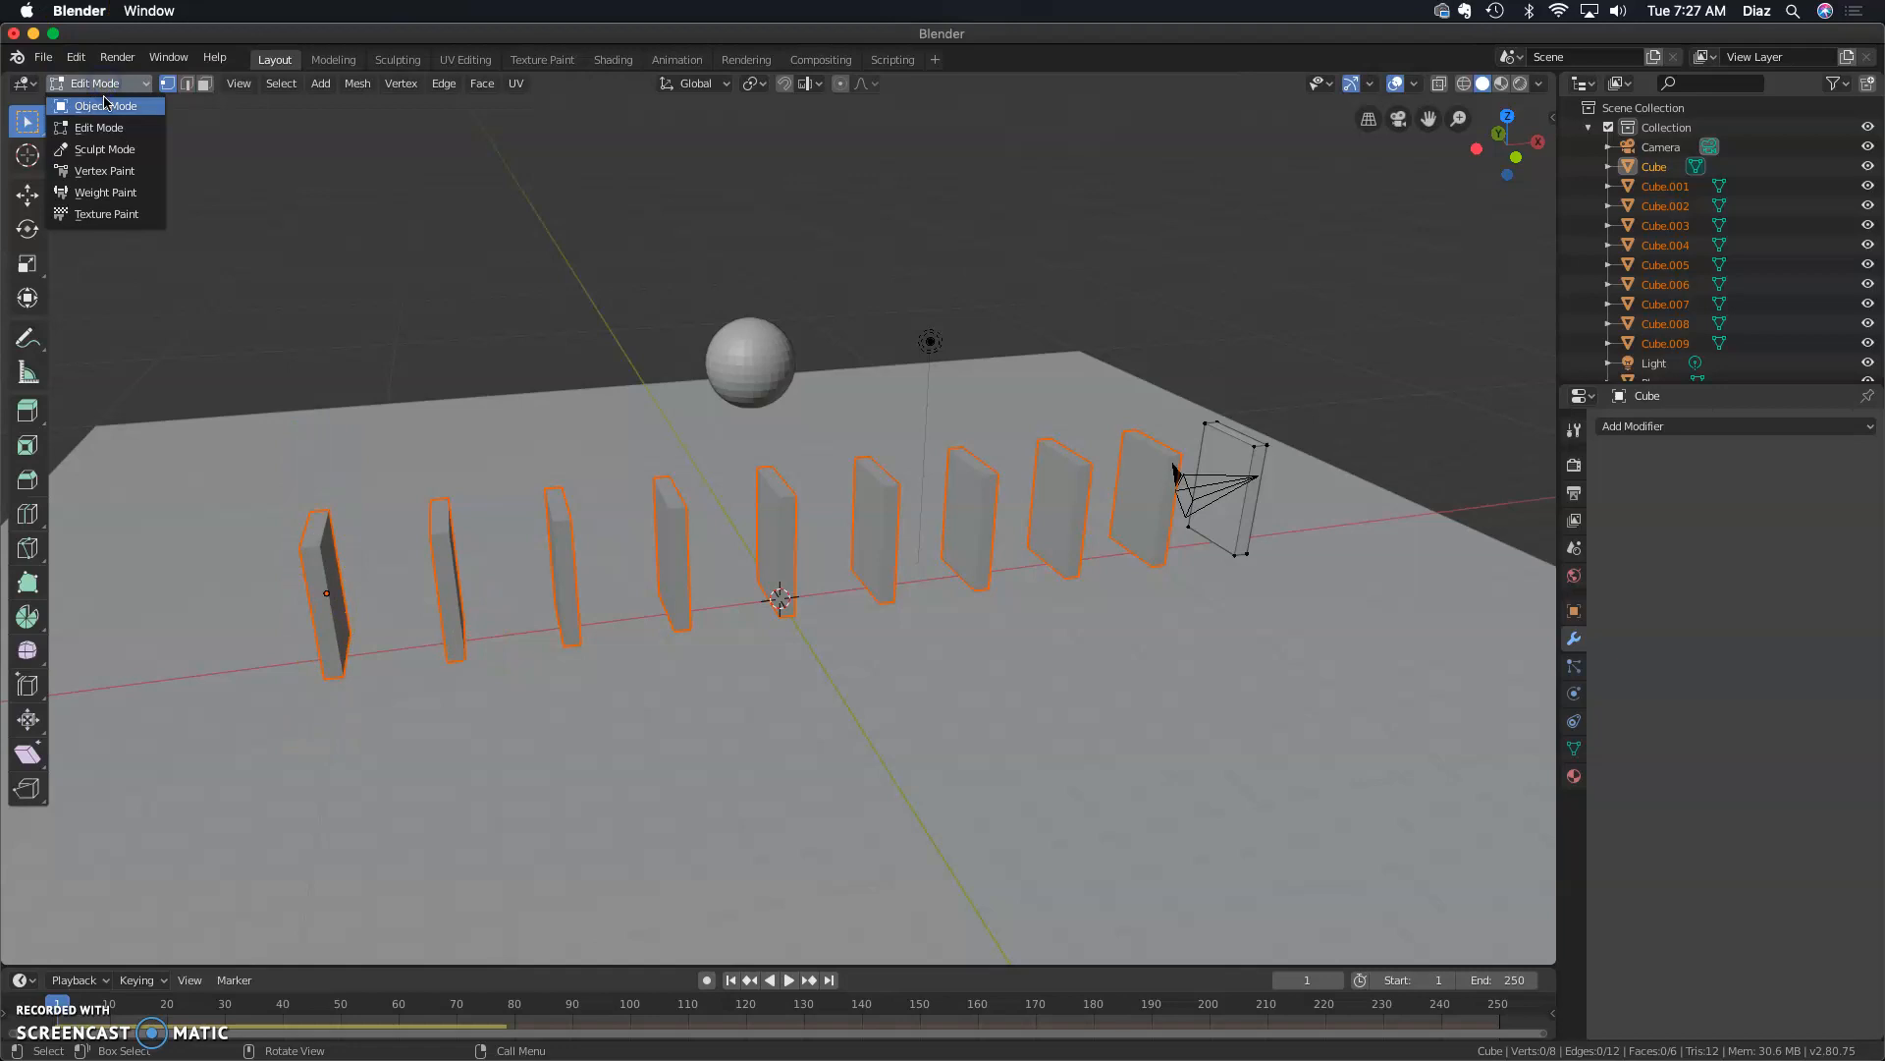
click(105, 105)
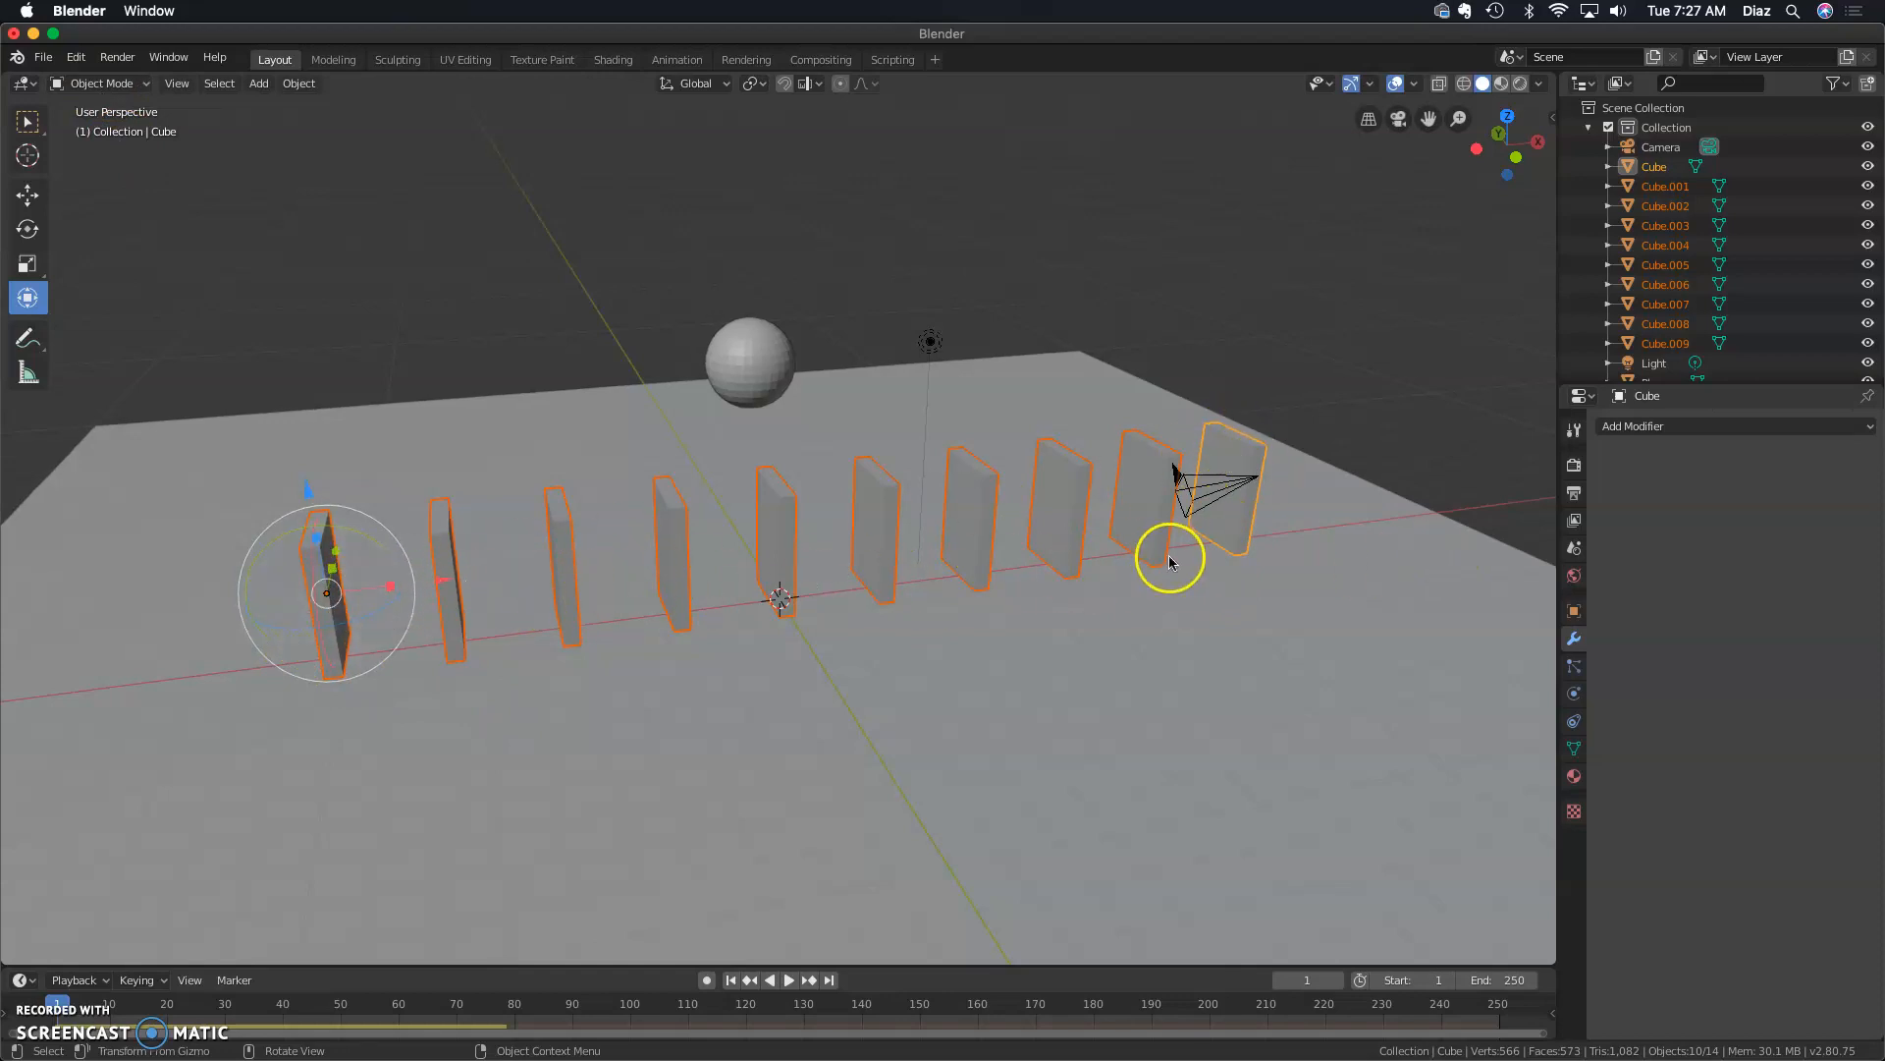
click(313, 84)
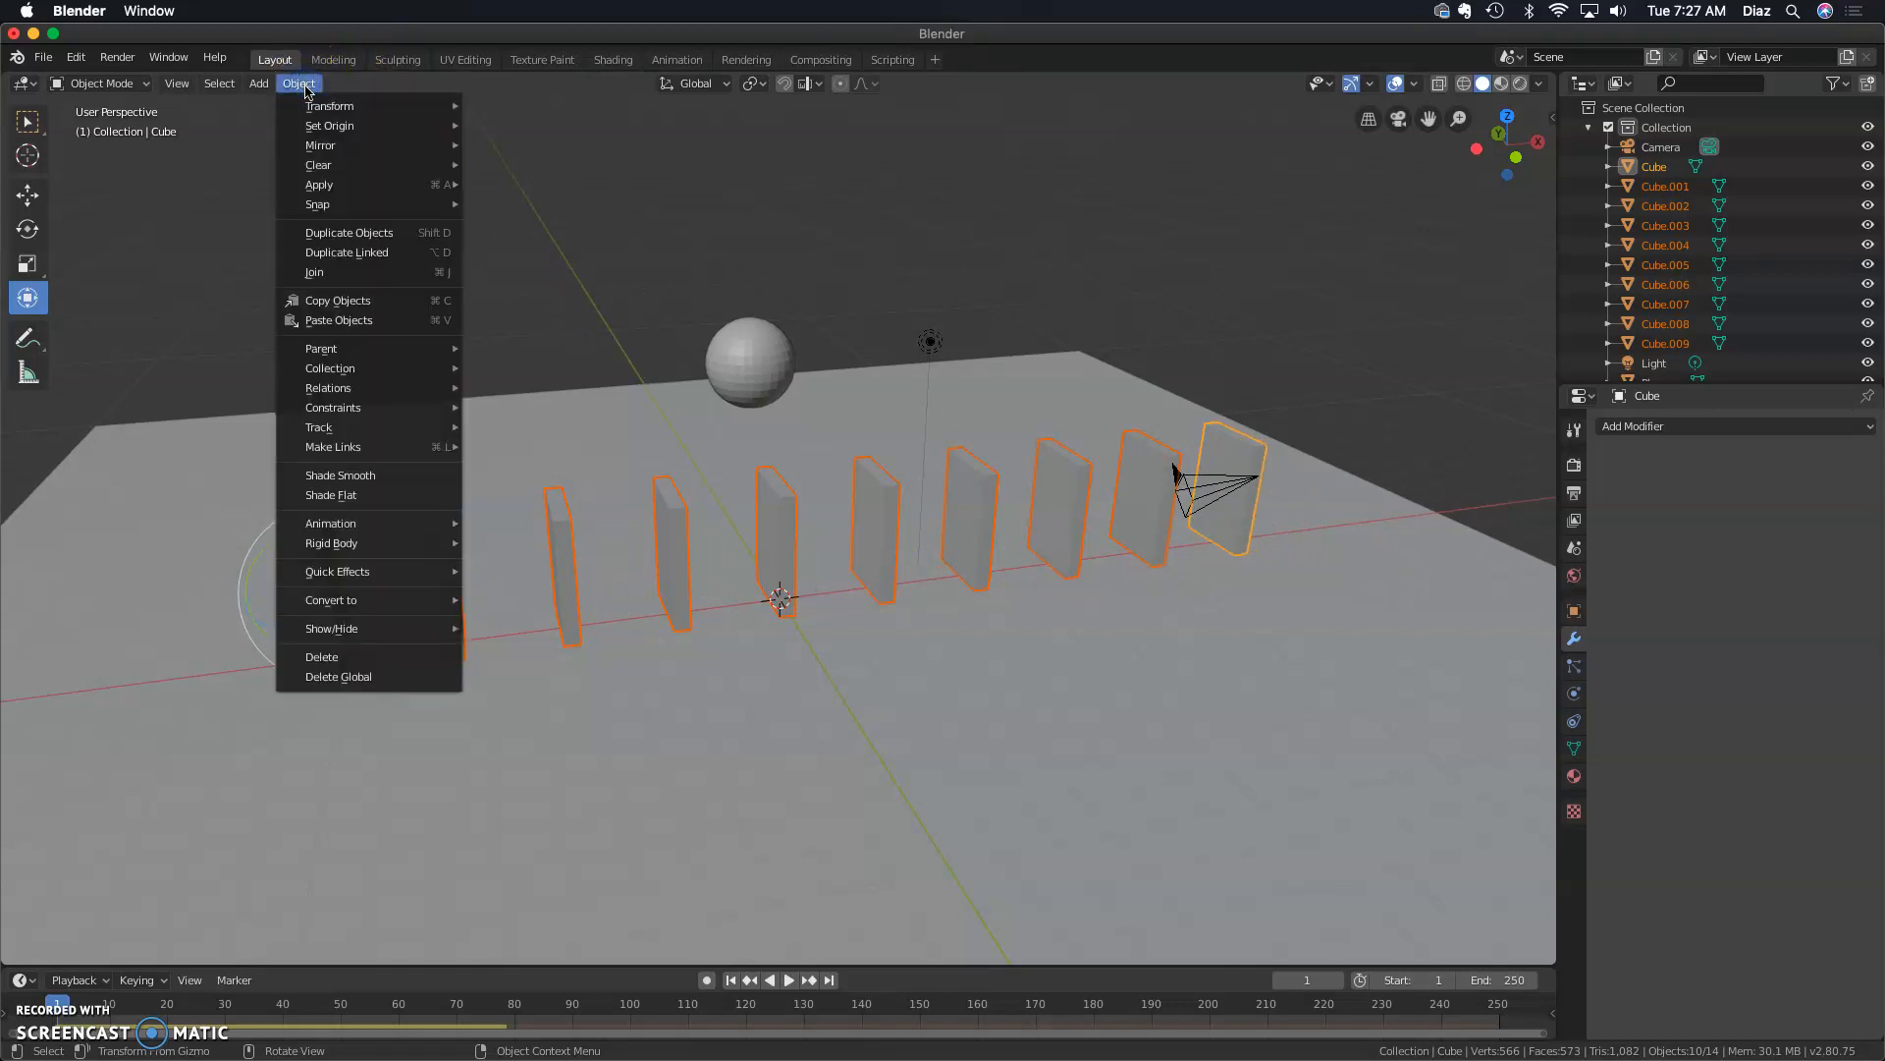
click(317, 124)
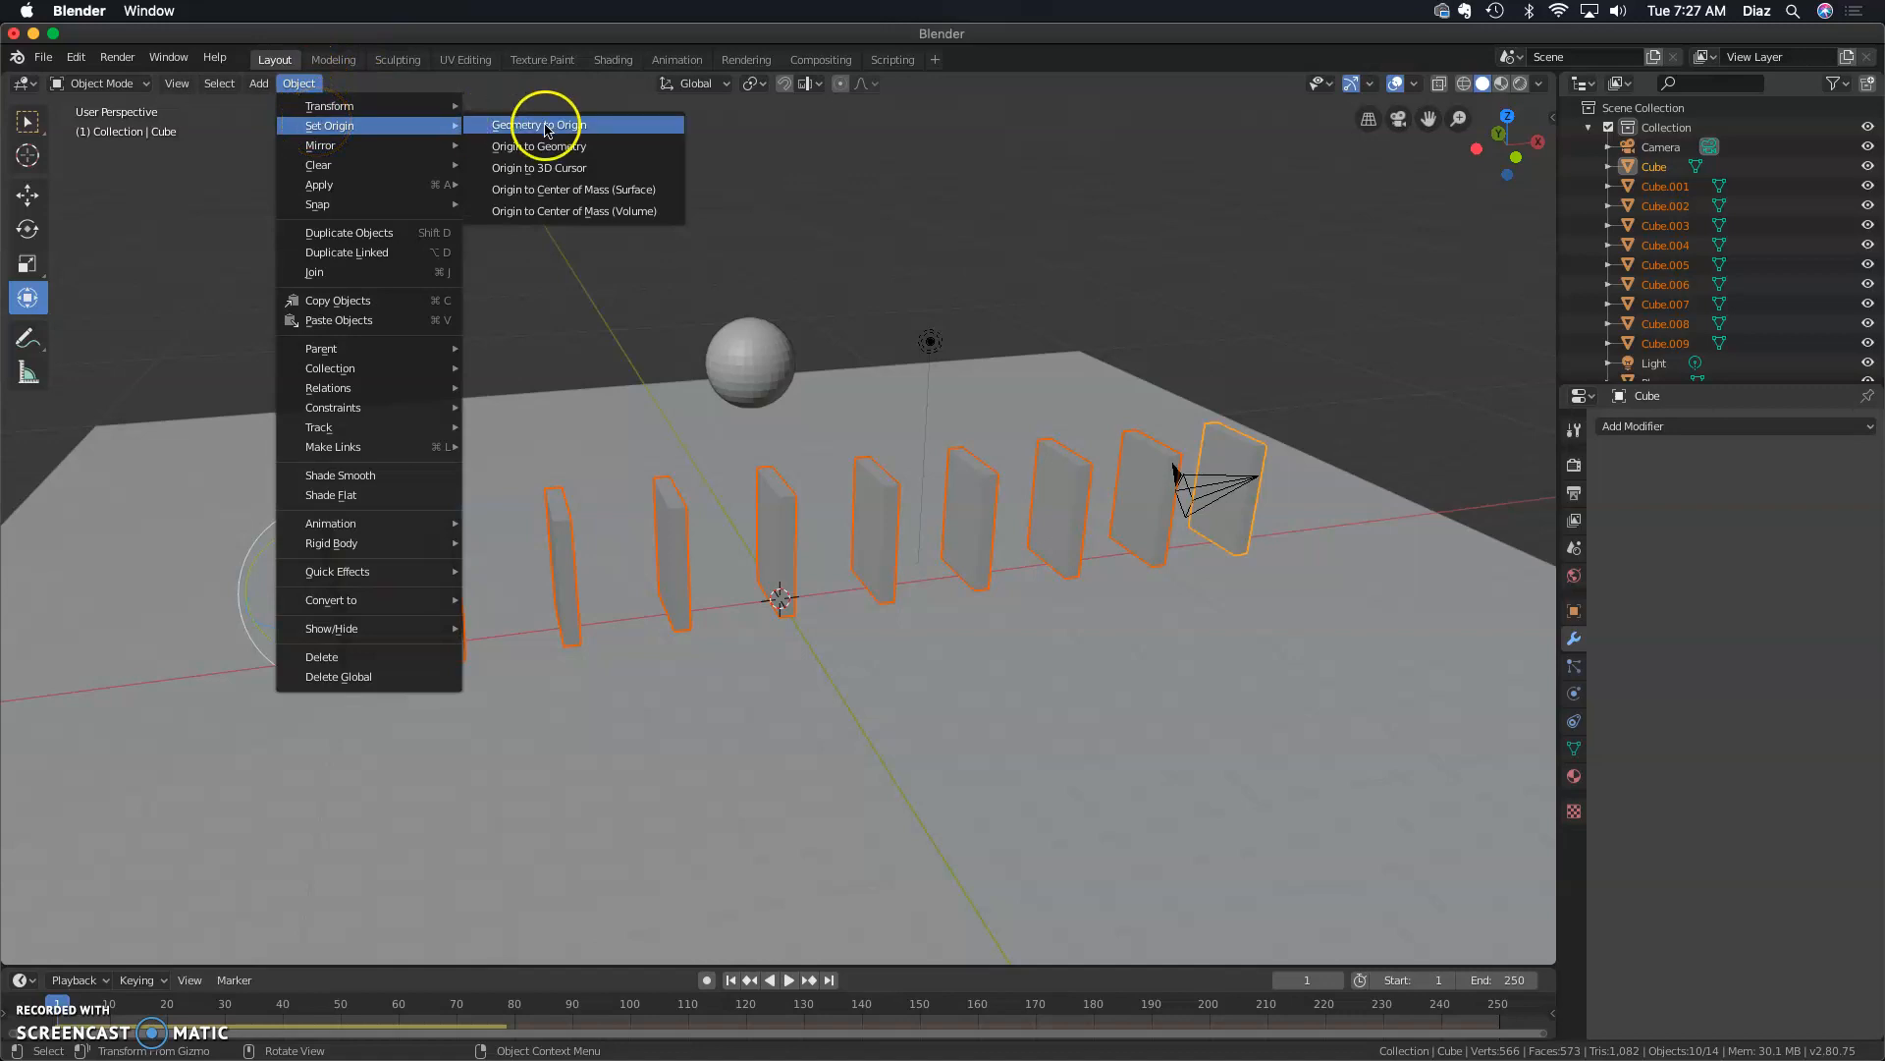
click(567, 215)
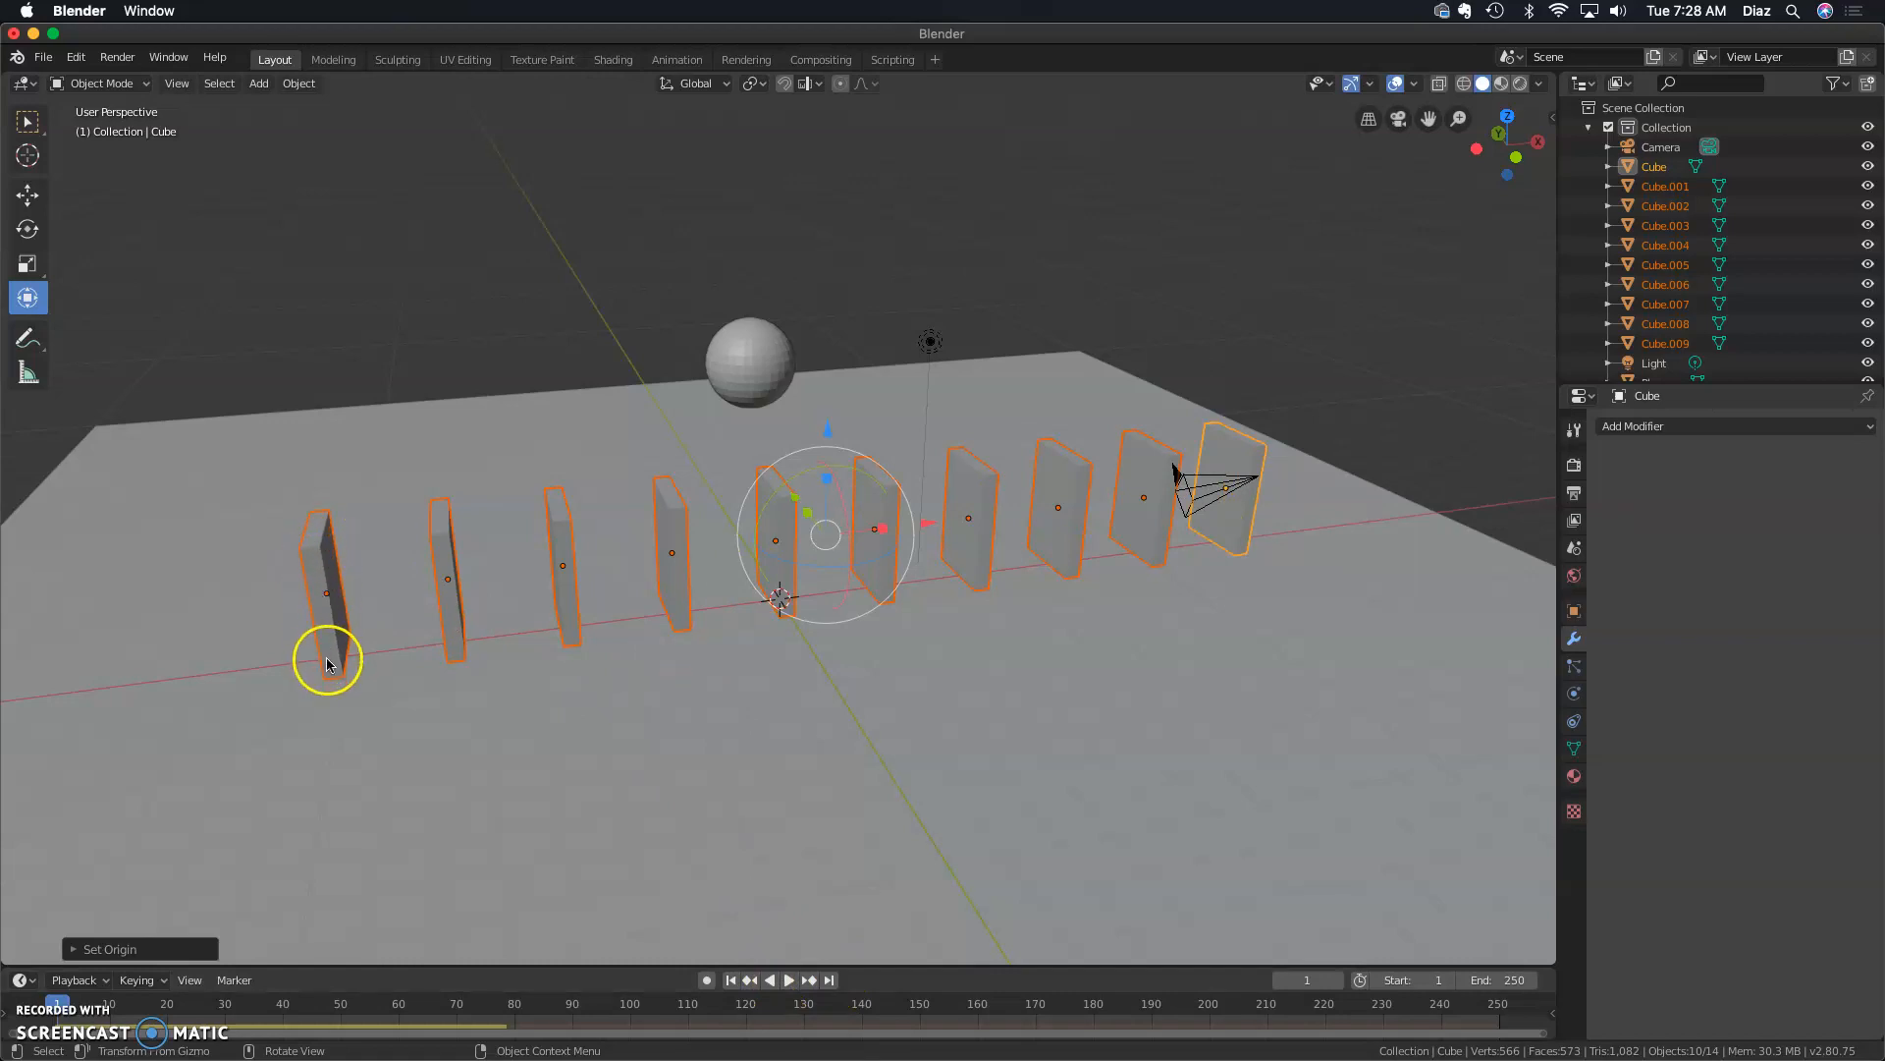
Play the simulation with the separated dominoes, then stop and return to frame 1
click(788, 980)
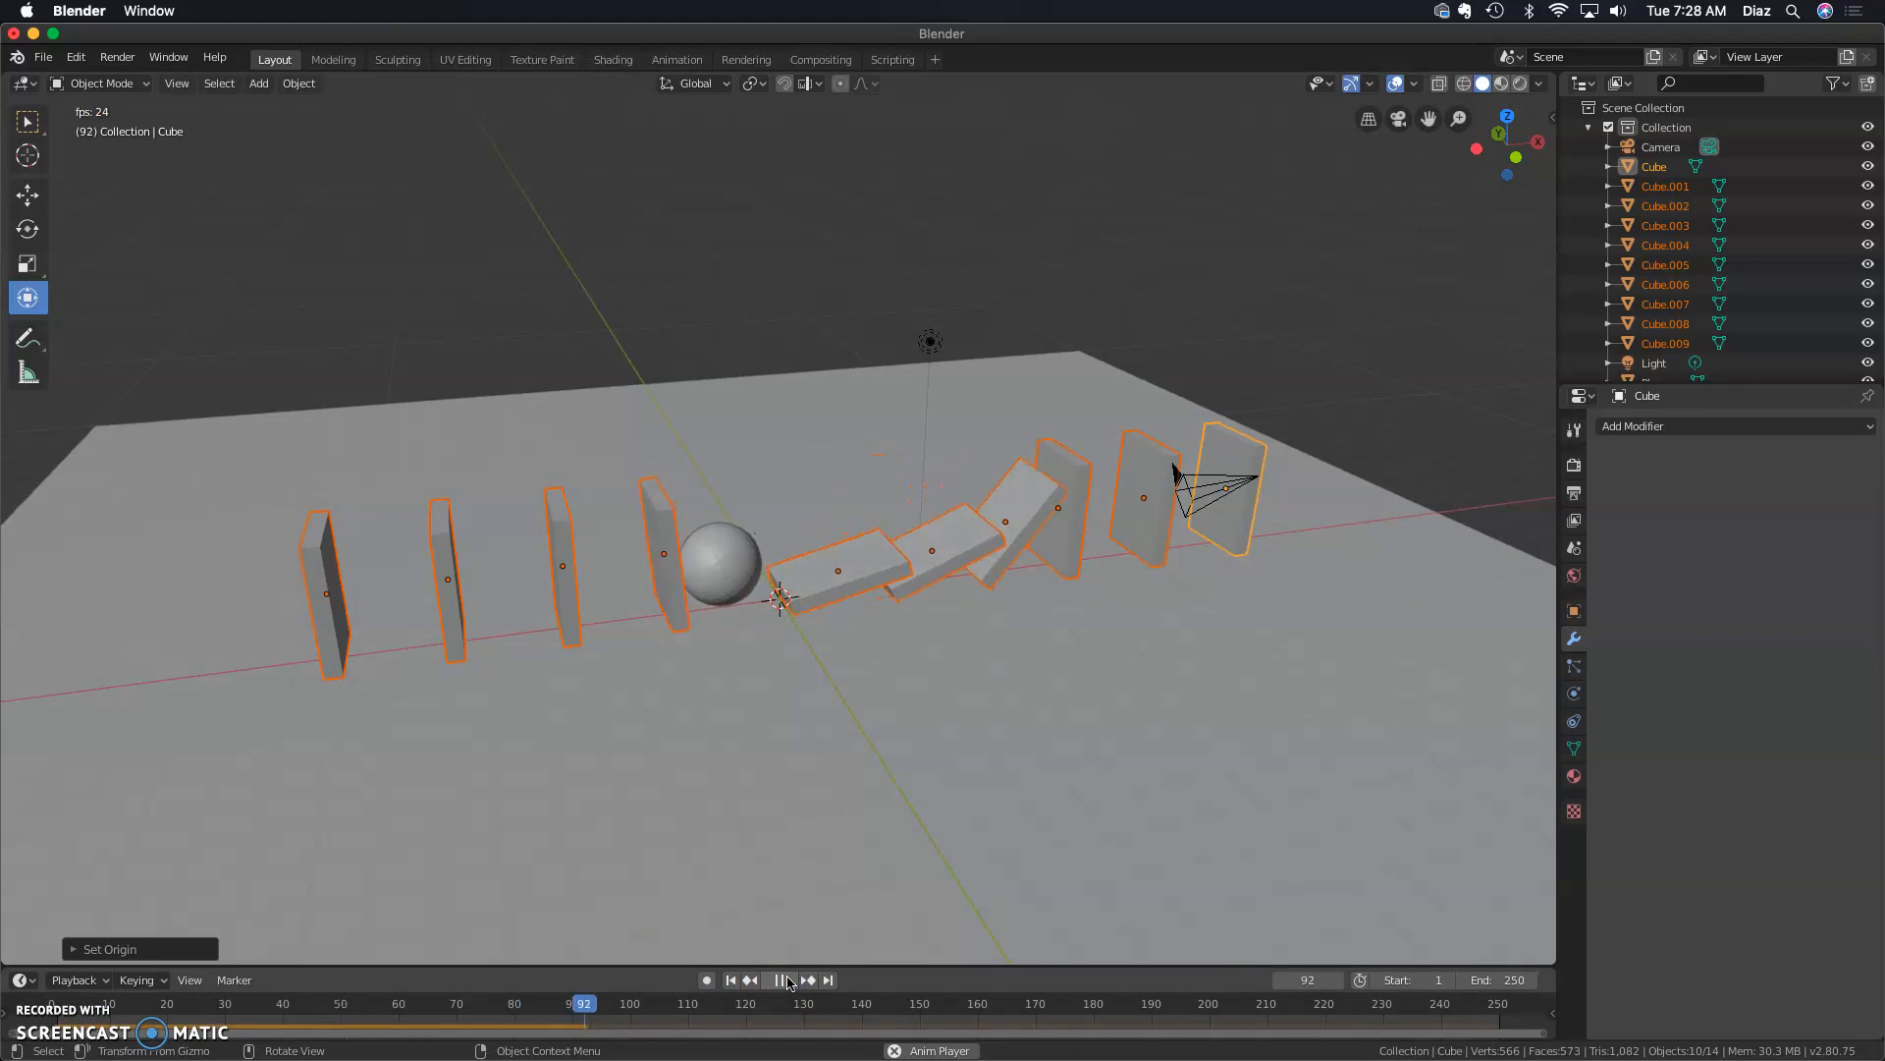
click(789, 980)
click(730, 981)
Move the sphere toward negative X in front view so it hangs above the first domino of the row
click(733, 359)
key(KP_1)
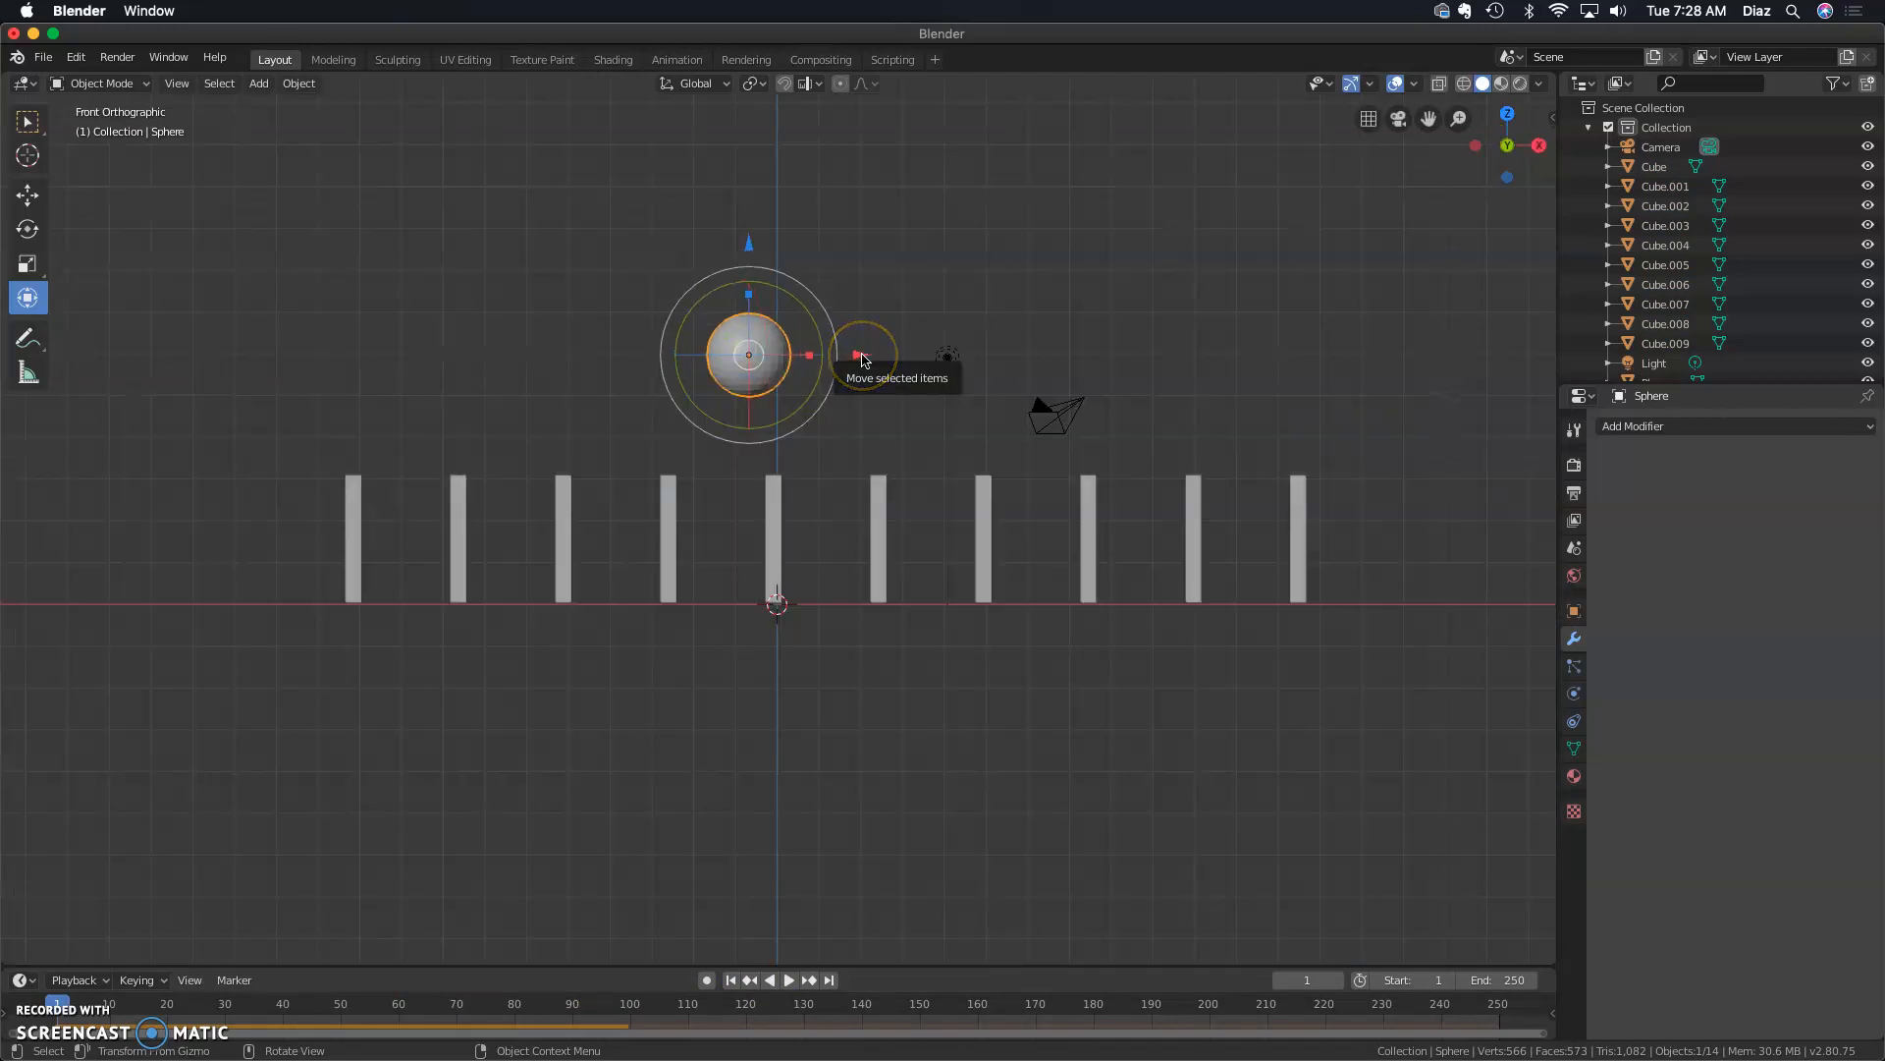
drag(865, 359, 425, 354)
middle_drag(700, 709, 793, 754)
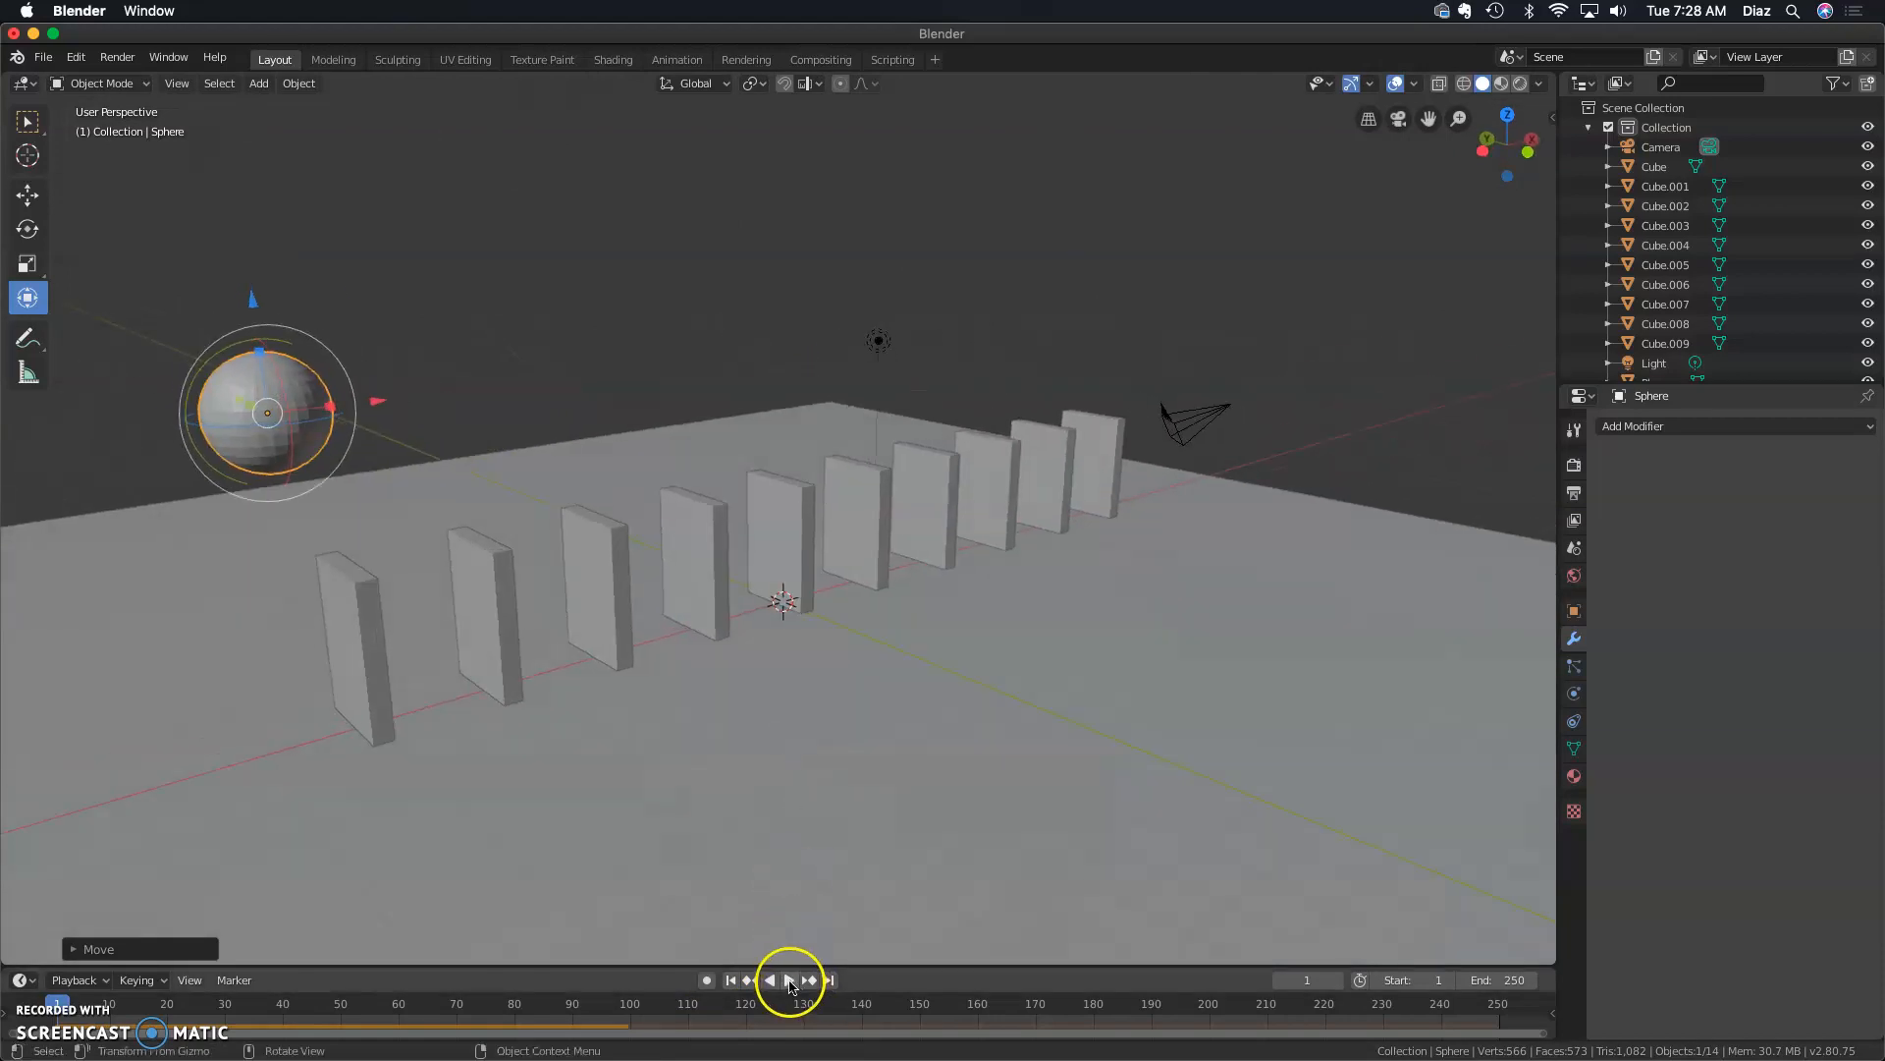
Play the simulation with the repositioned sphere and set the scene's end frame to 270
click(789, 981)
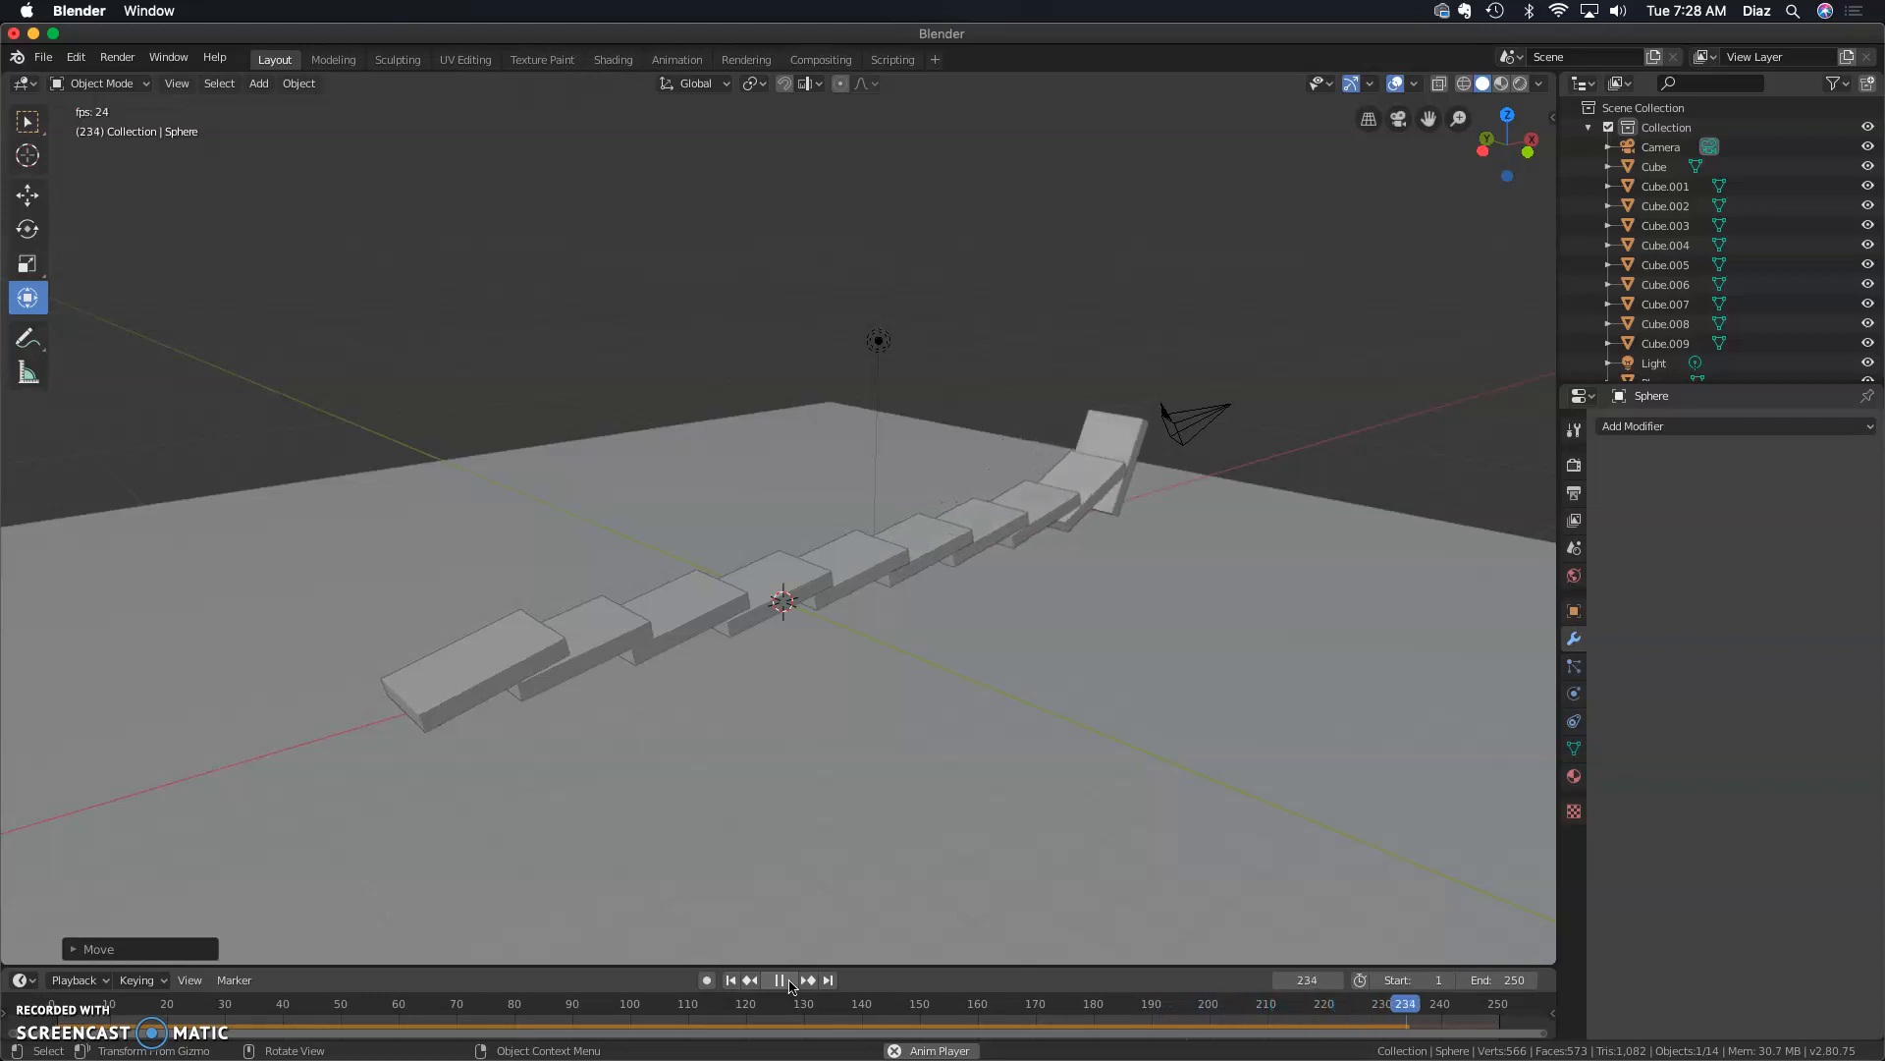
click(792, 981)
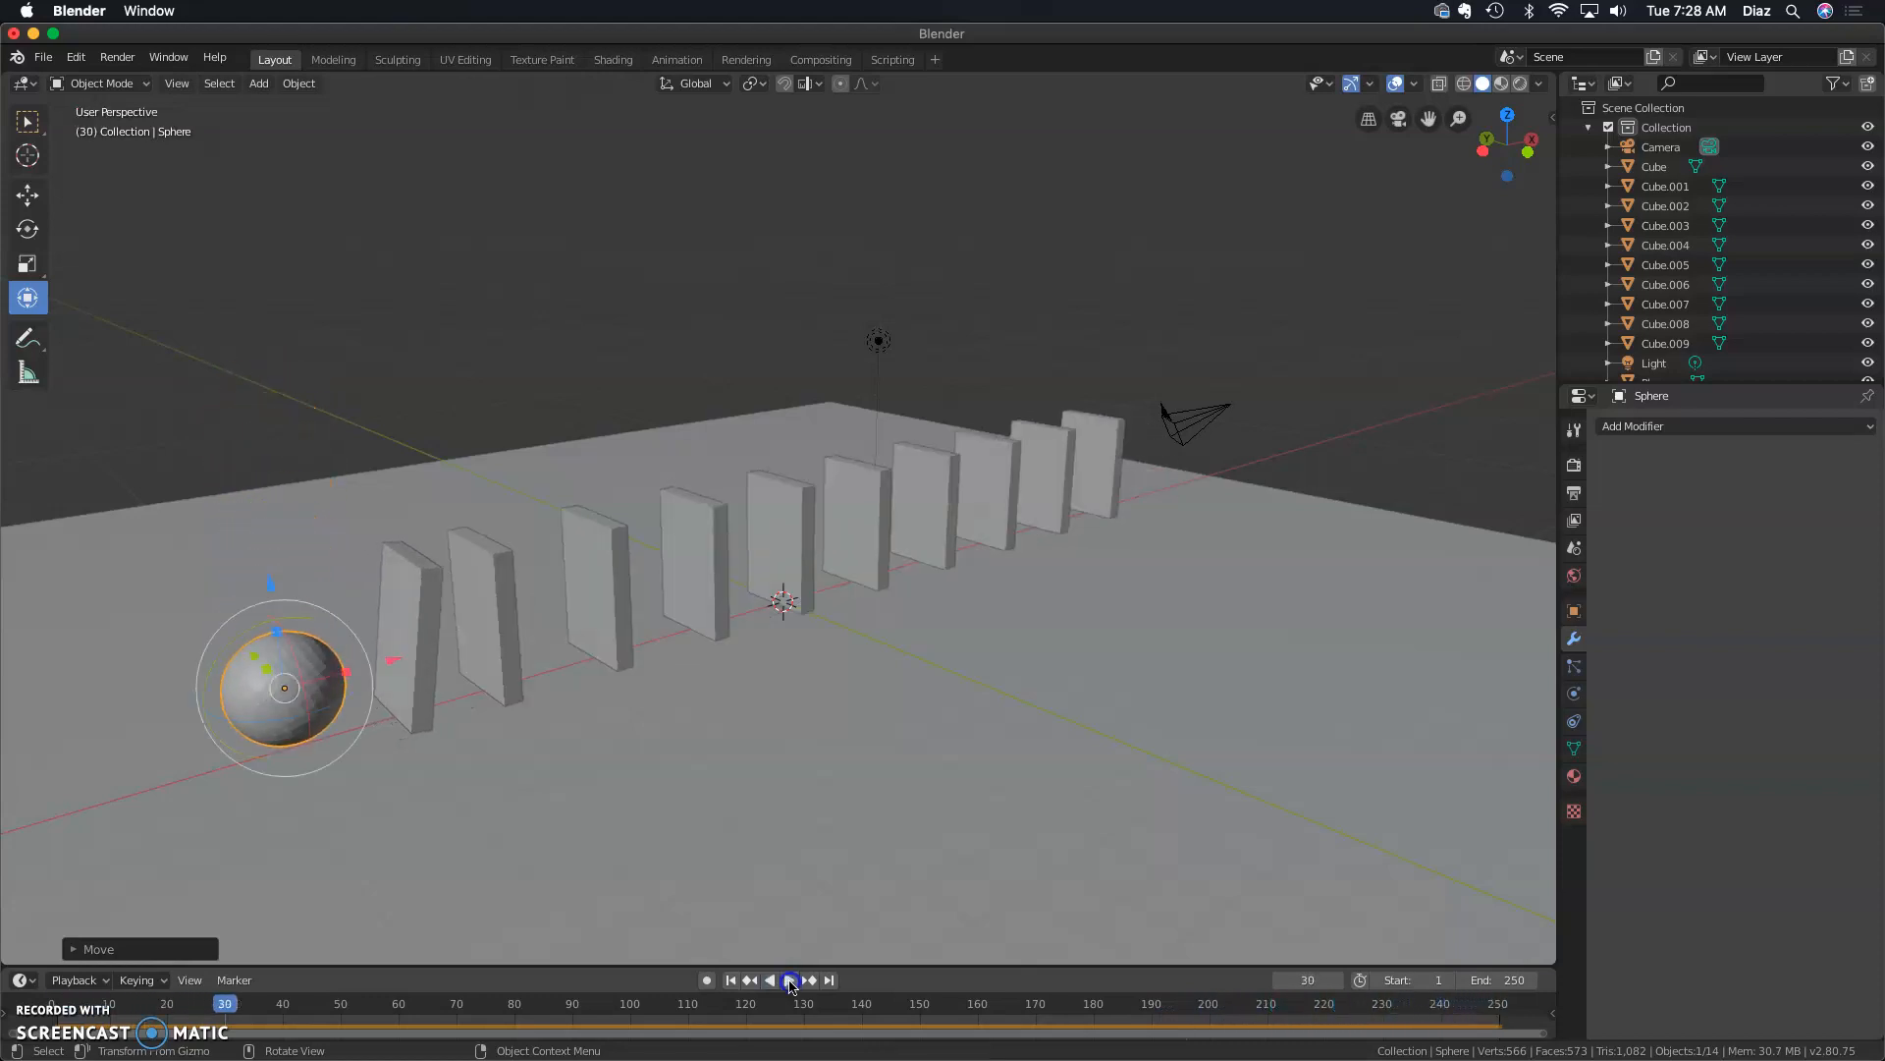
click(791, 981)
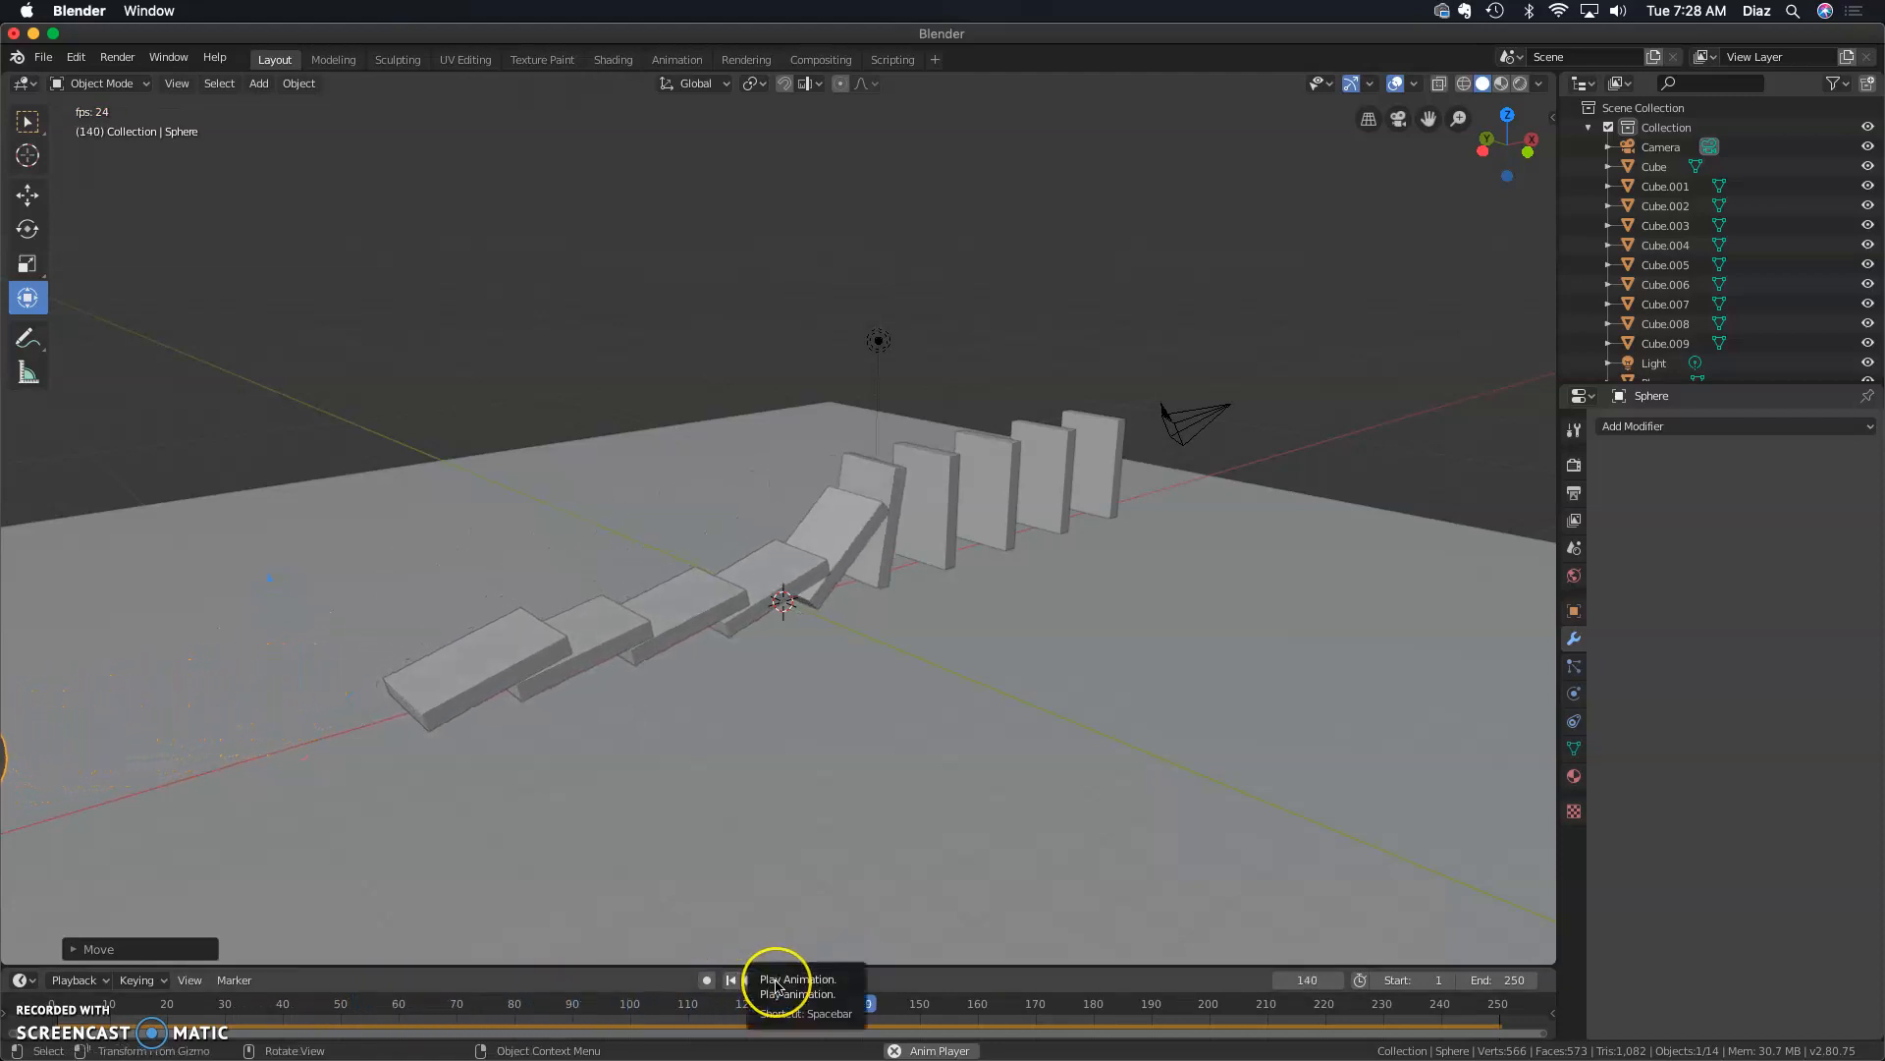
click(774, 982)
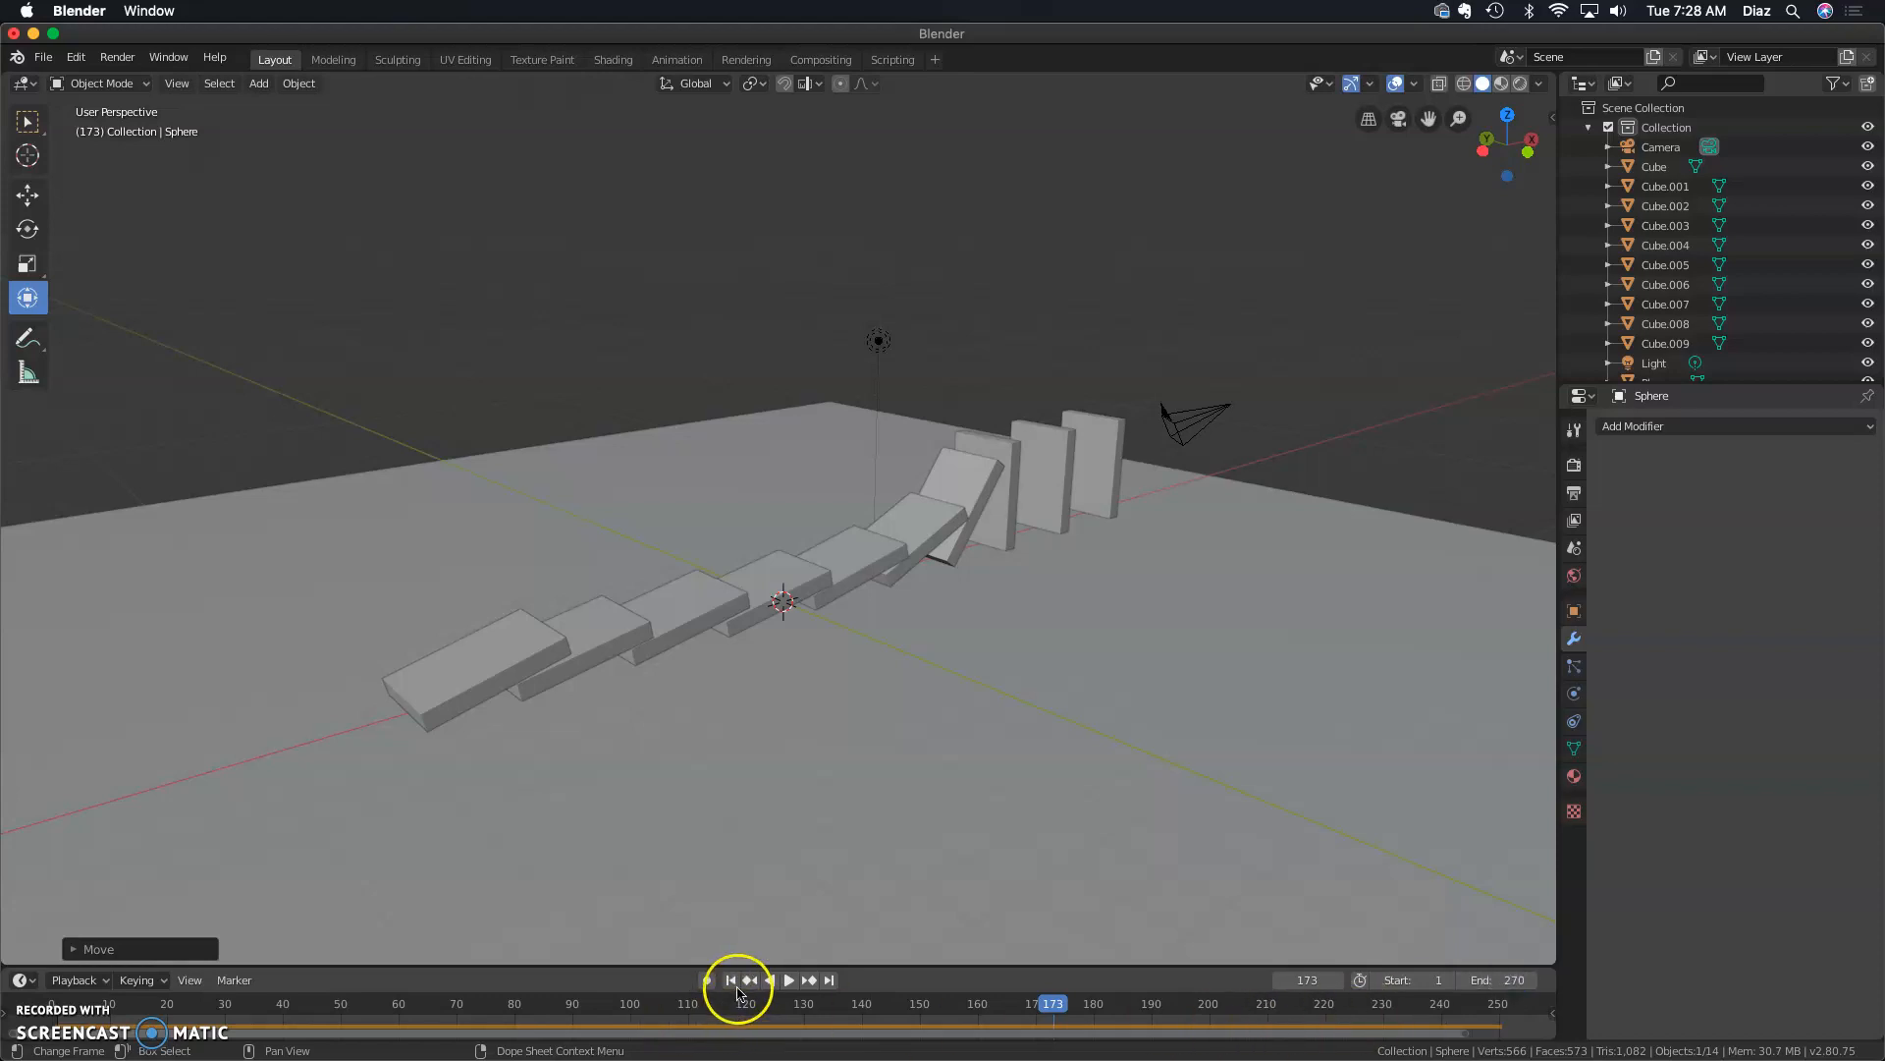
Replay the simulation over the extended frame range and check the timeline and cached frames beyond frame 250
click(791, 980)
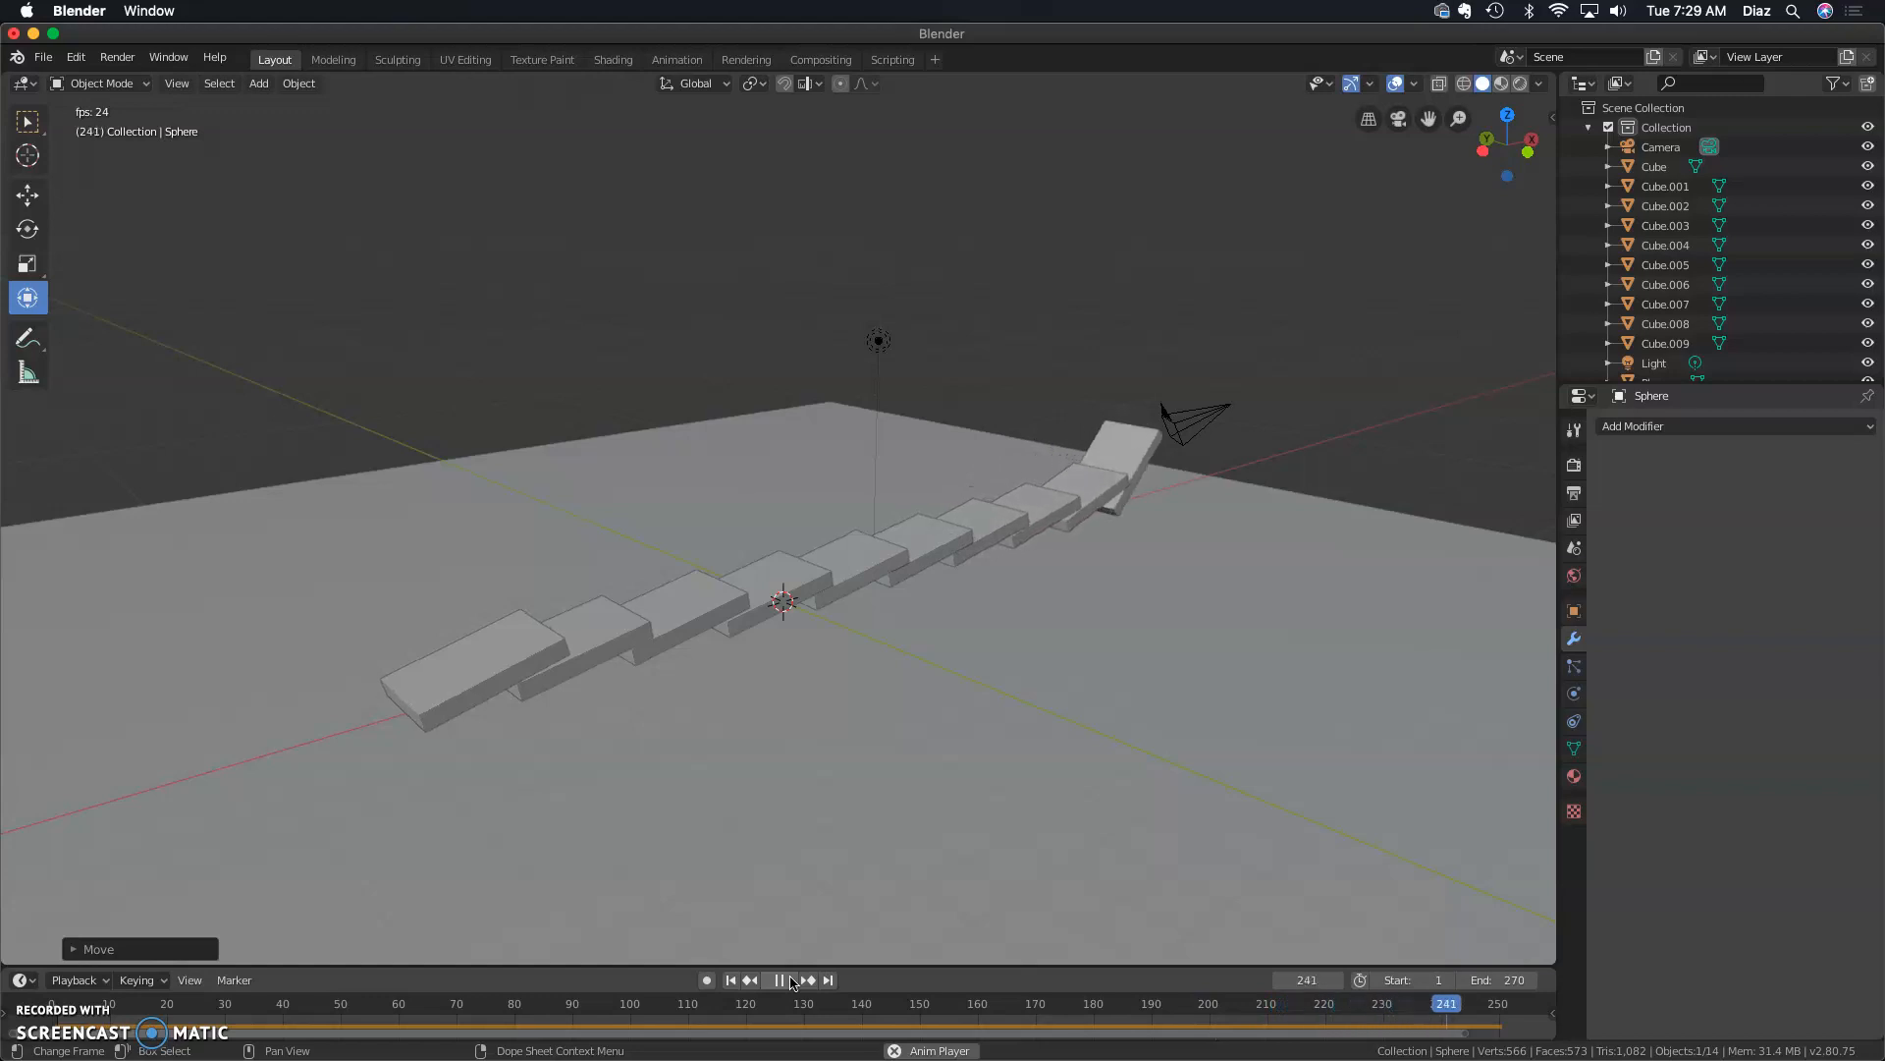
click(792, 980)
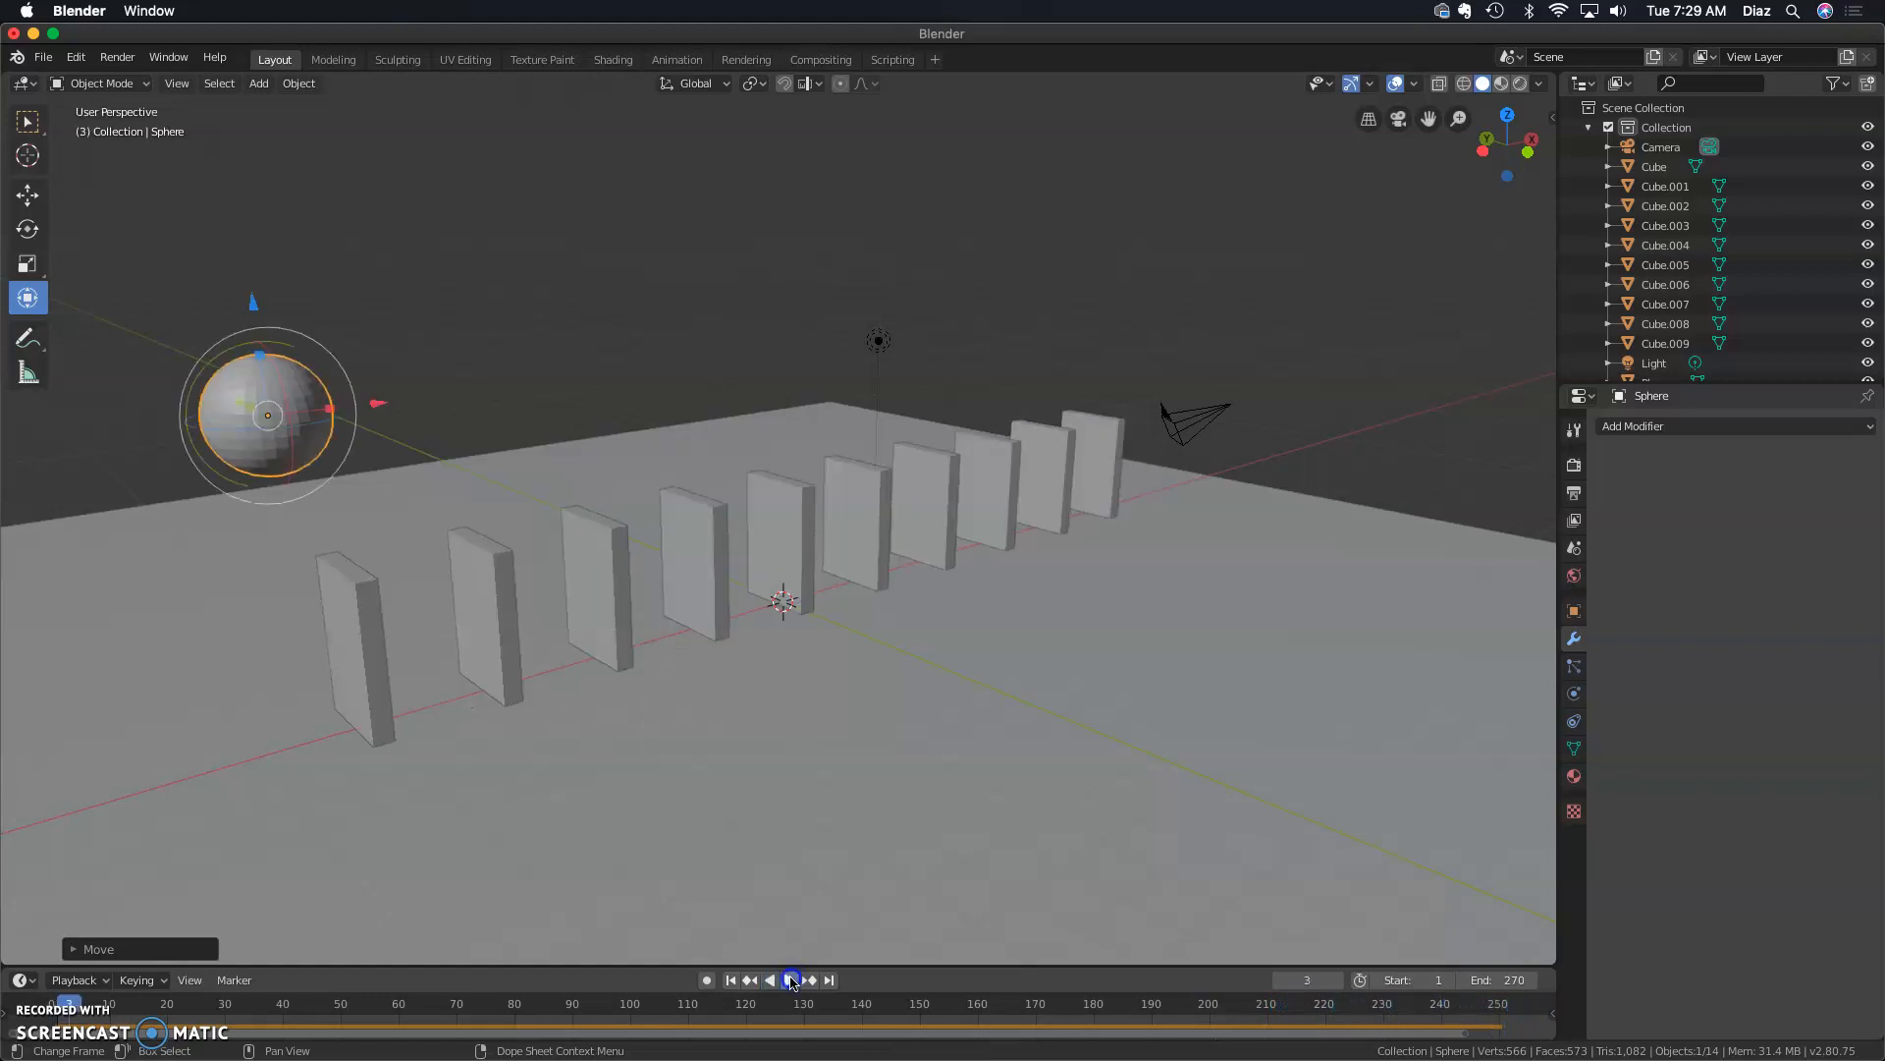
click(792, 980)
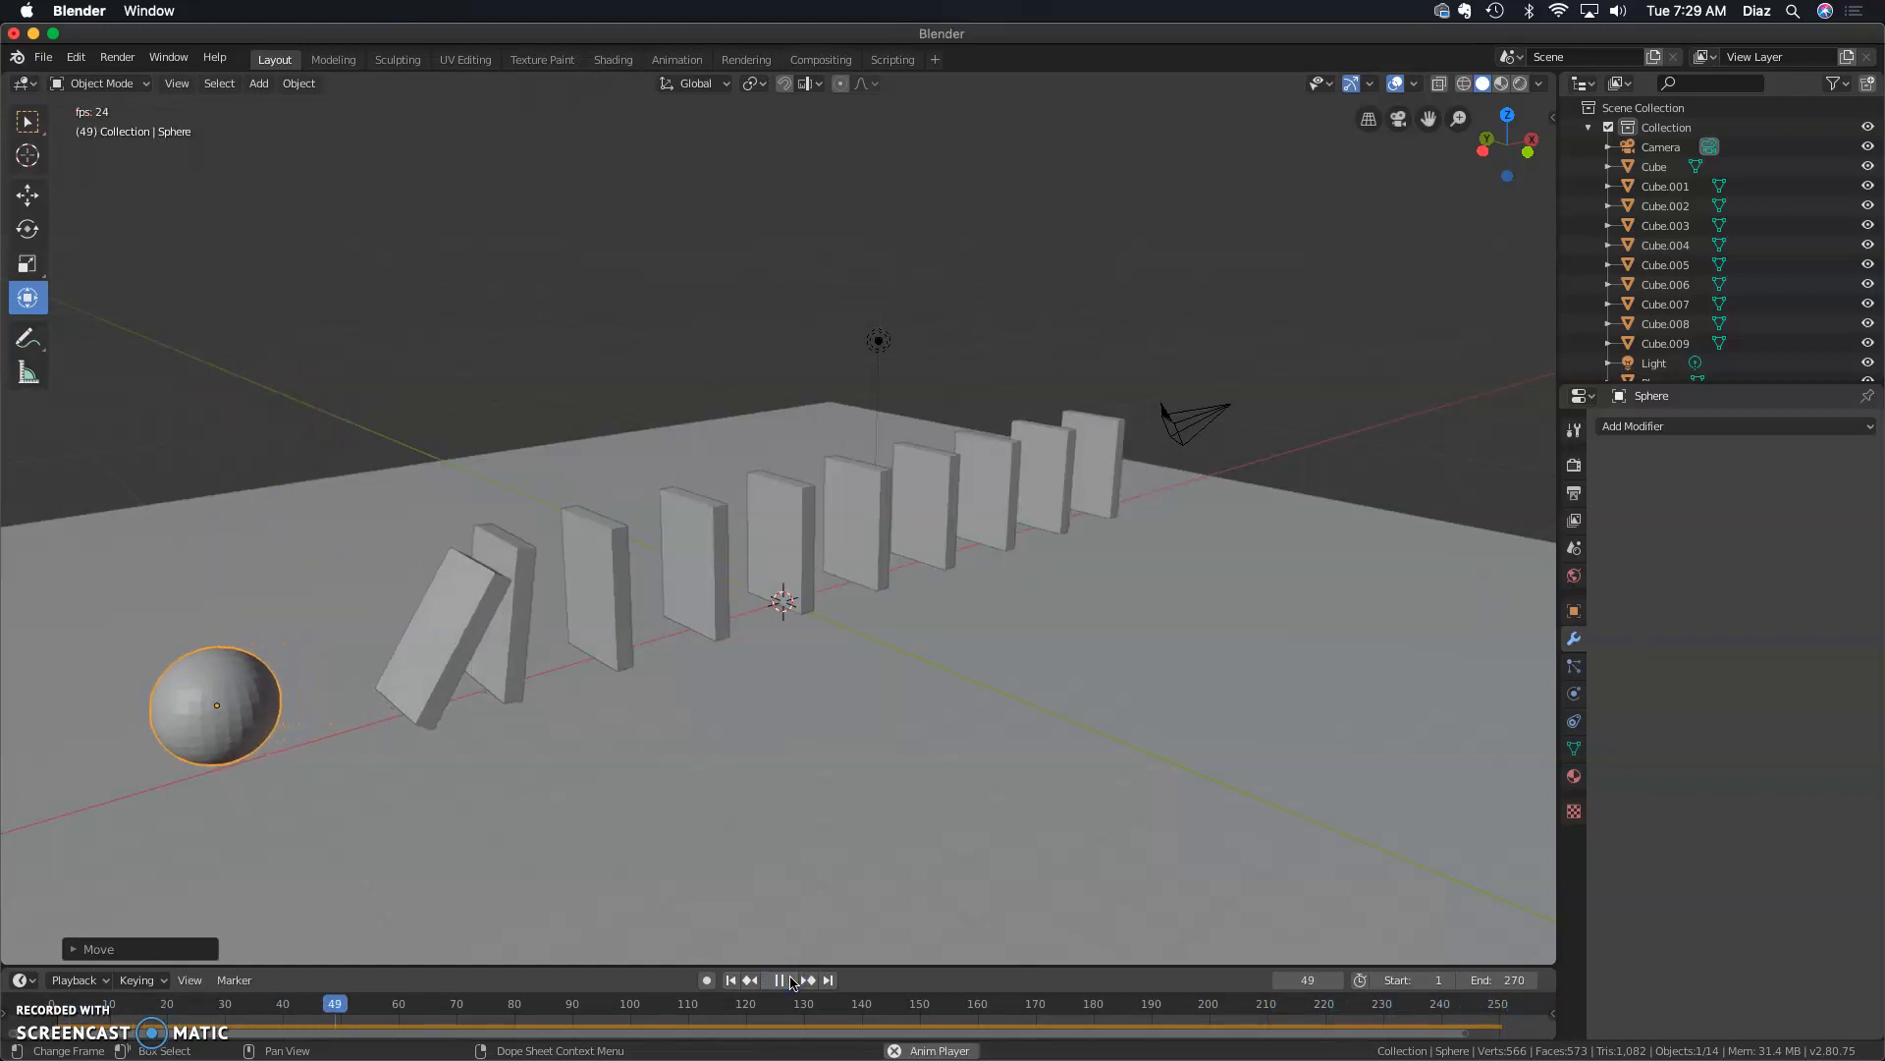
click(792, 980)
drag(981, 1038, 1341, 1031)
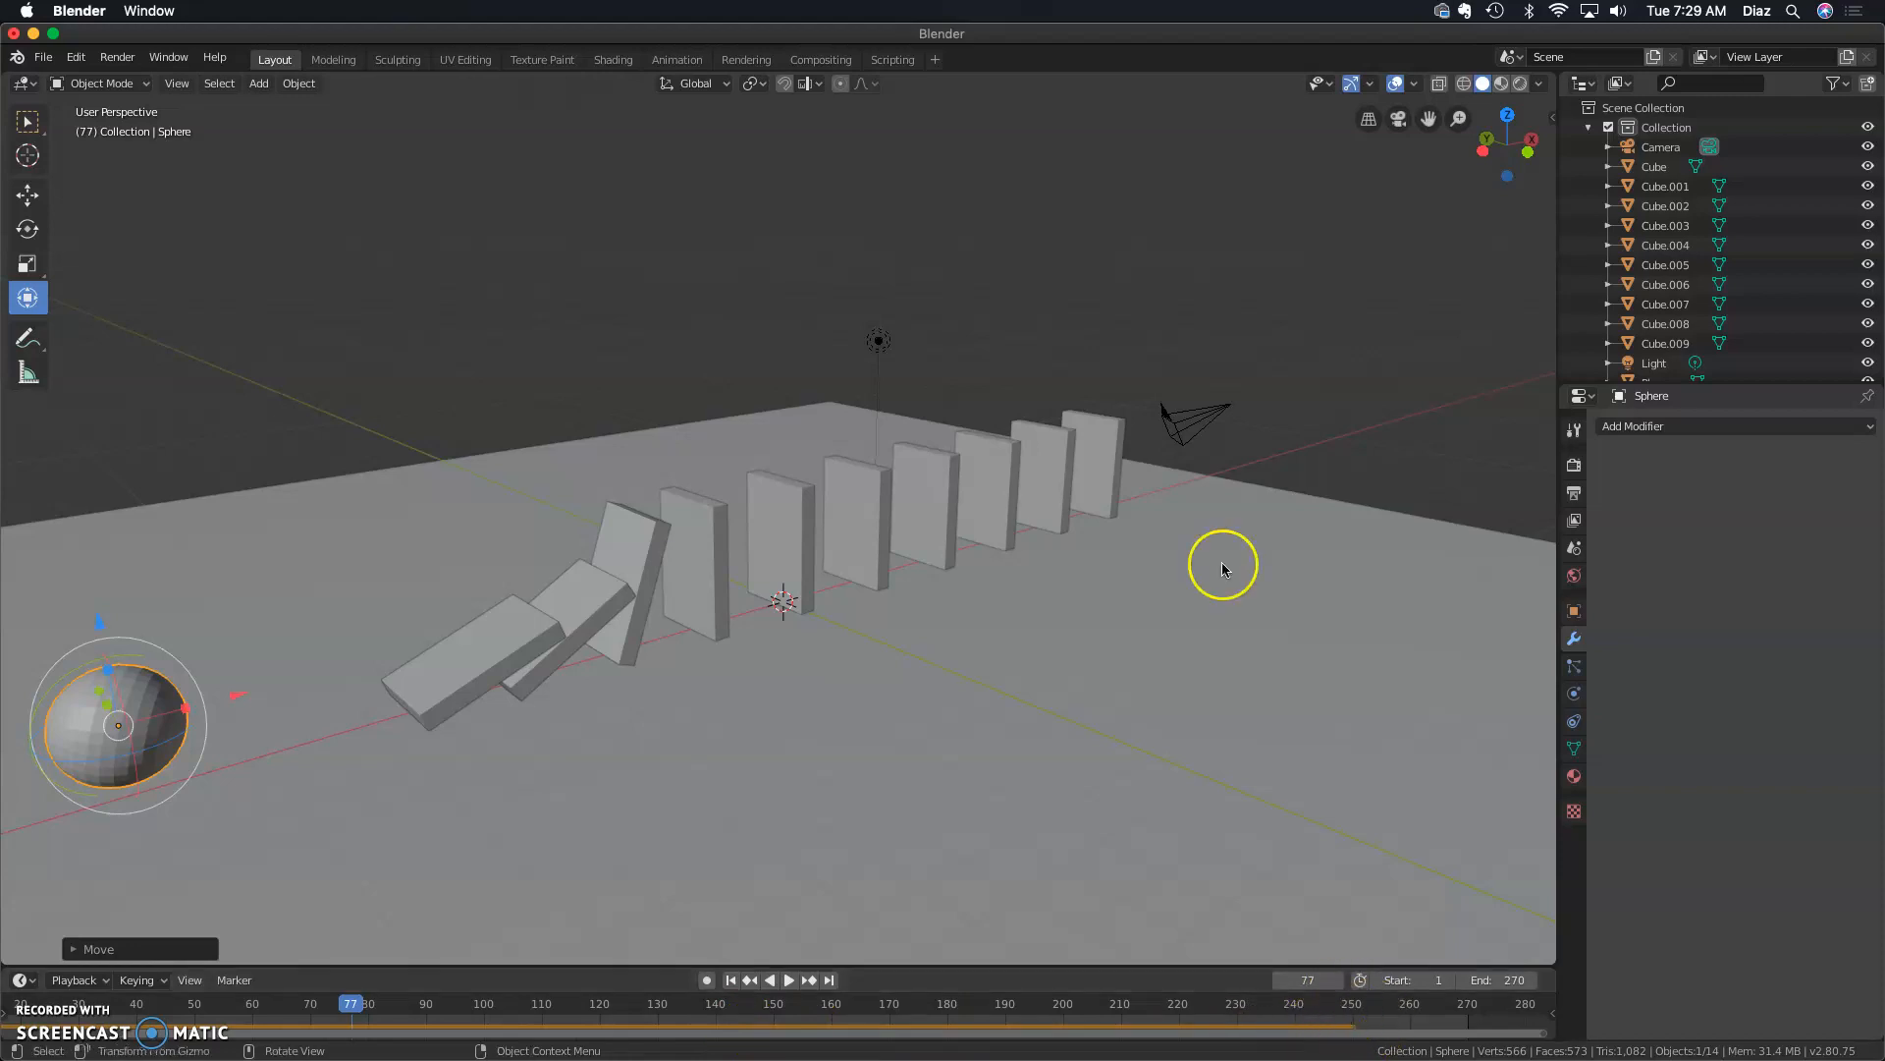
click(789, 980)
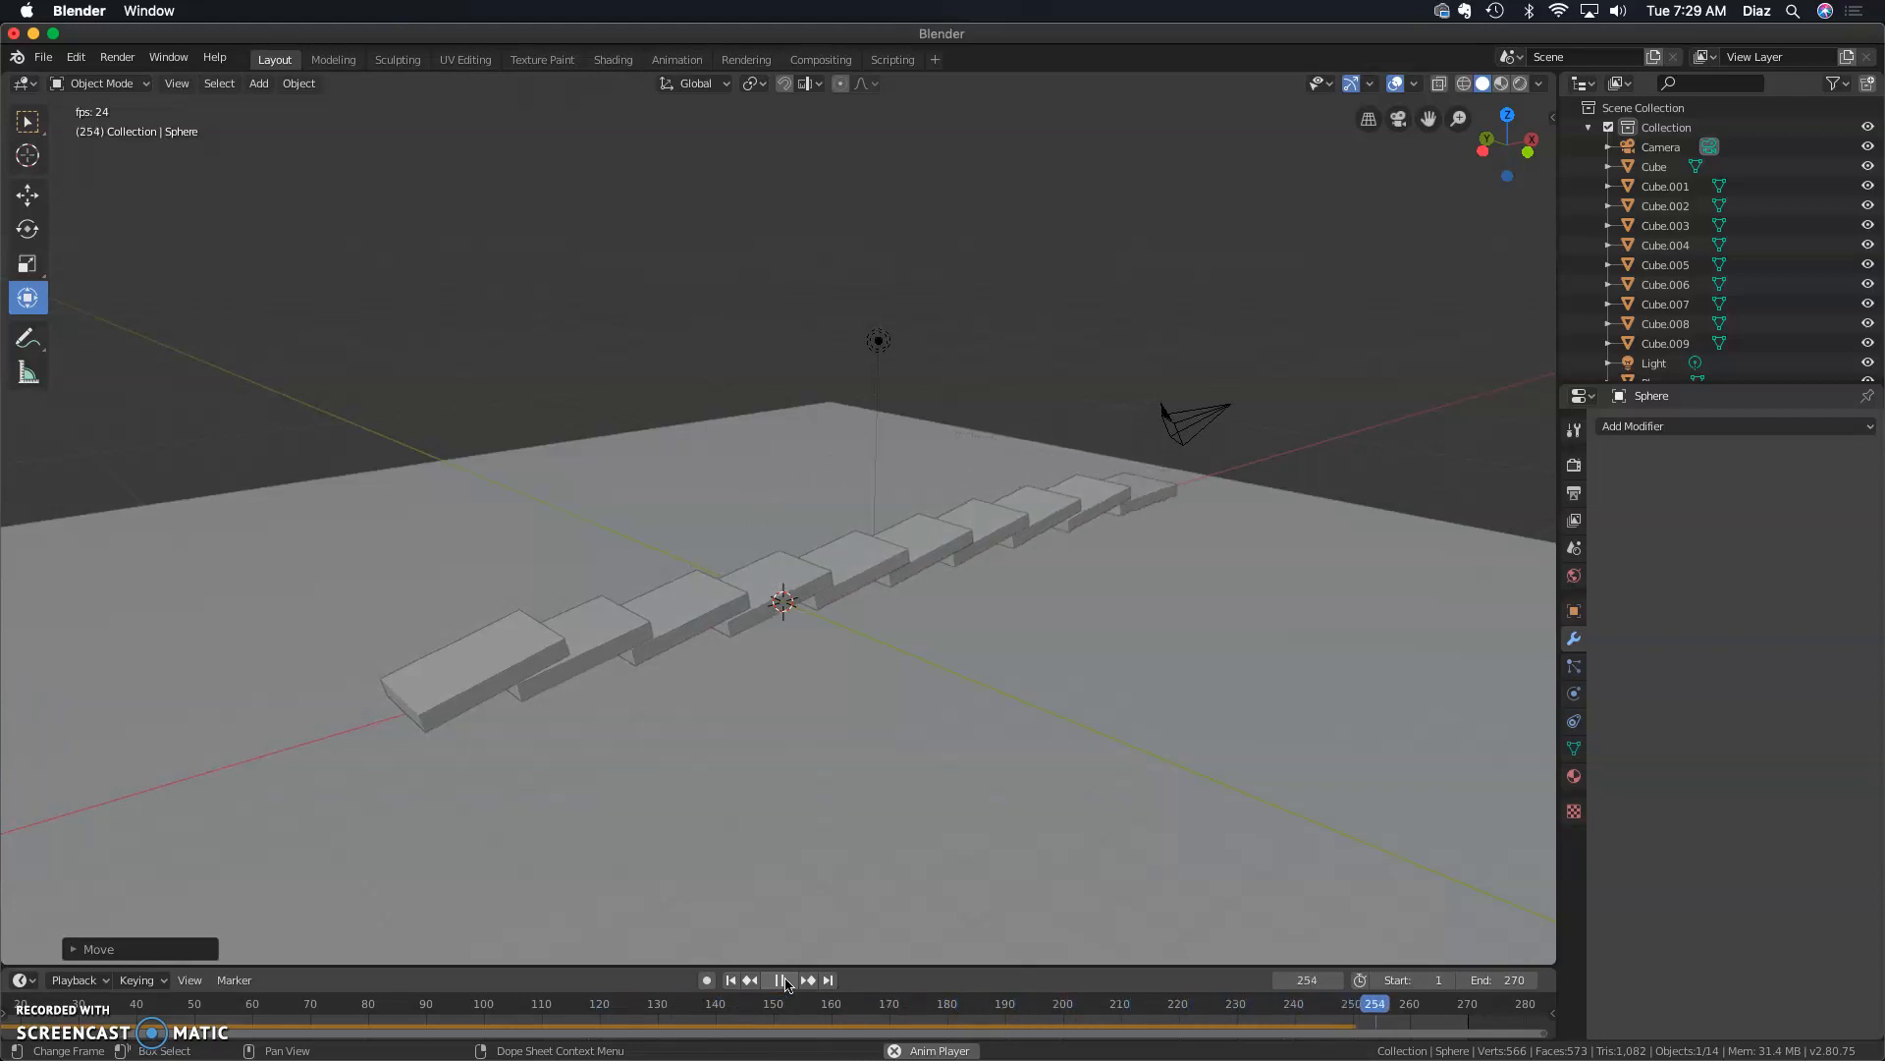
click(785, 981)
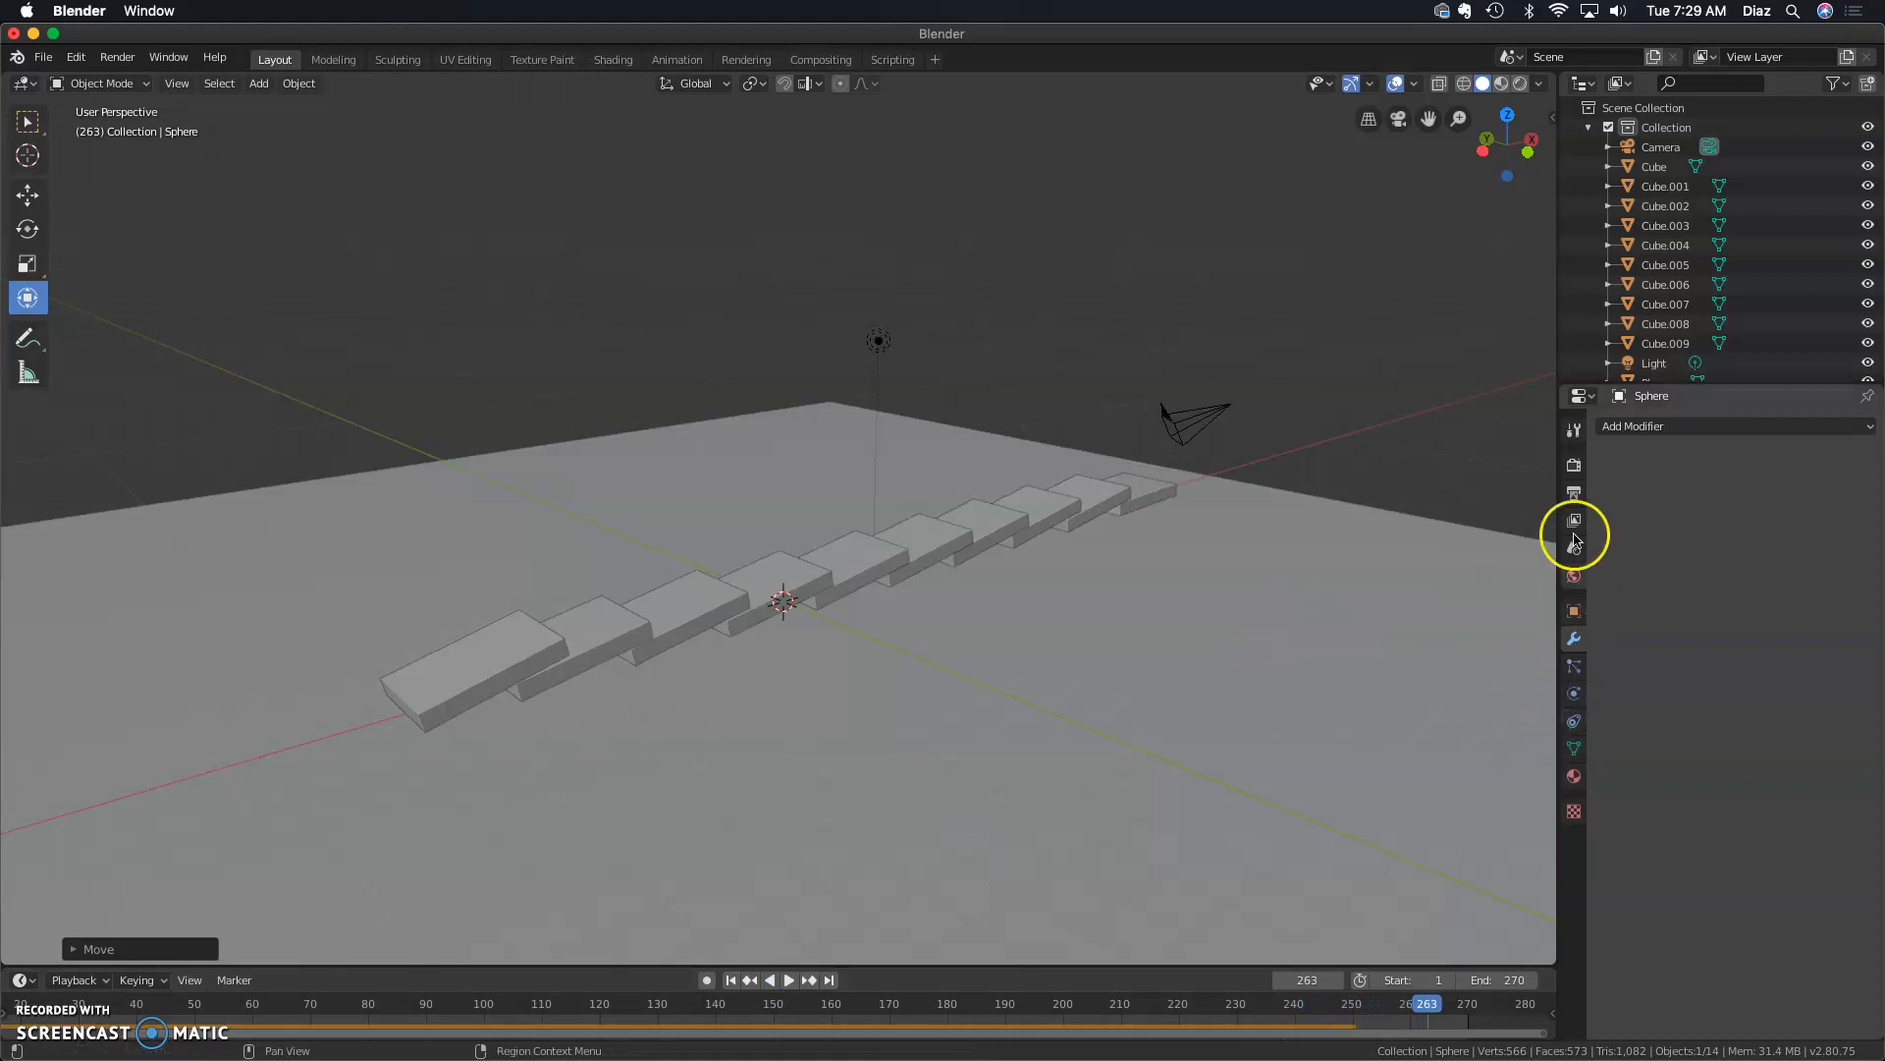
Set the Rigid Body World cache's simulation end to 270 and play the simulation to recache it
click(1577, 577)
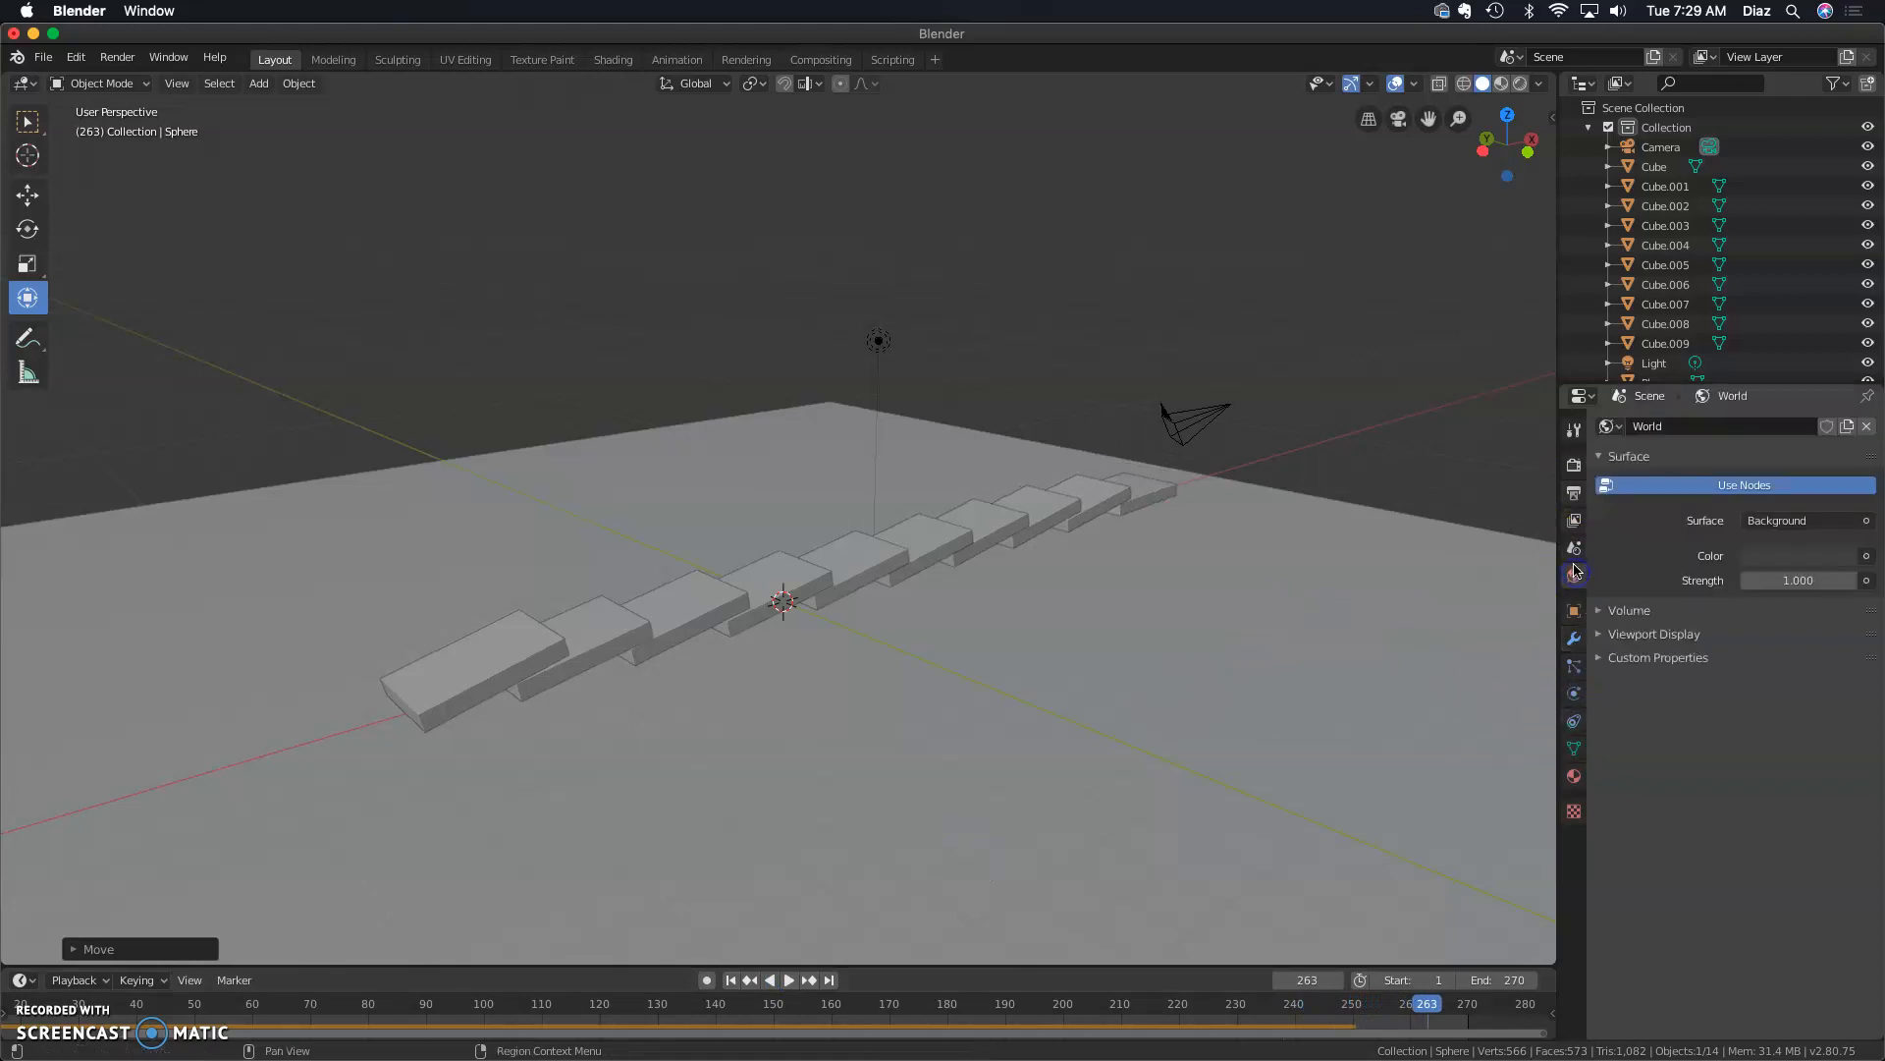
click(1575, 552)
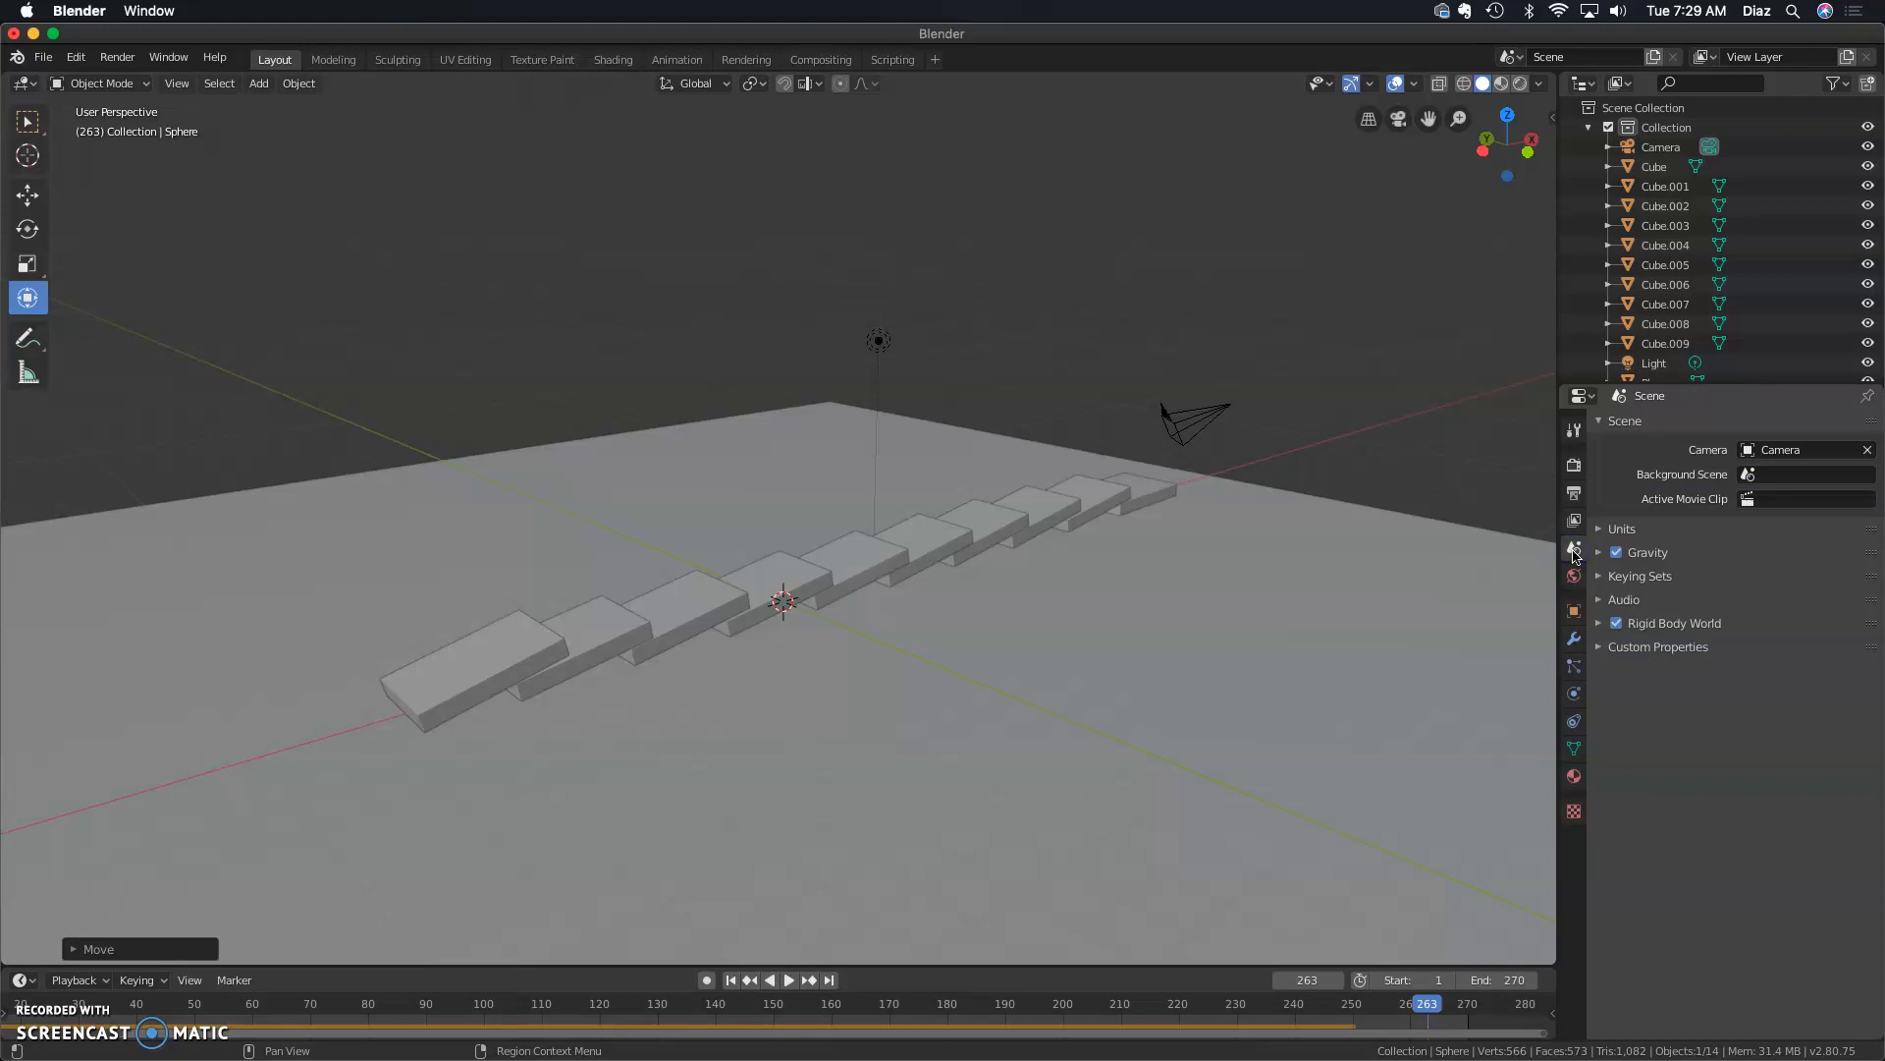
click(1687, 623)
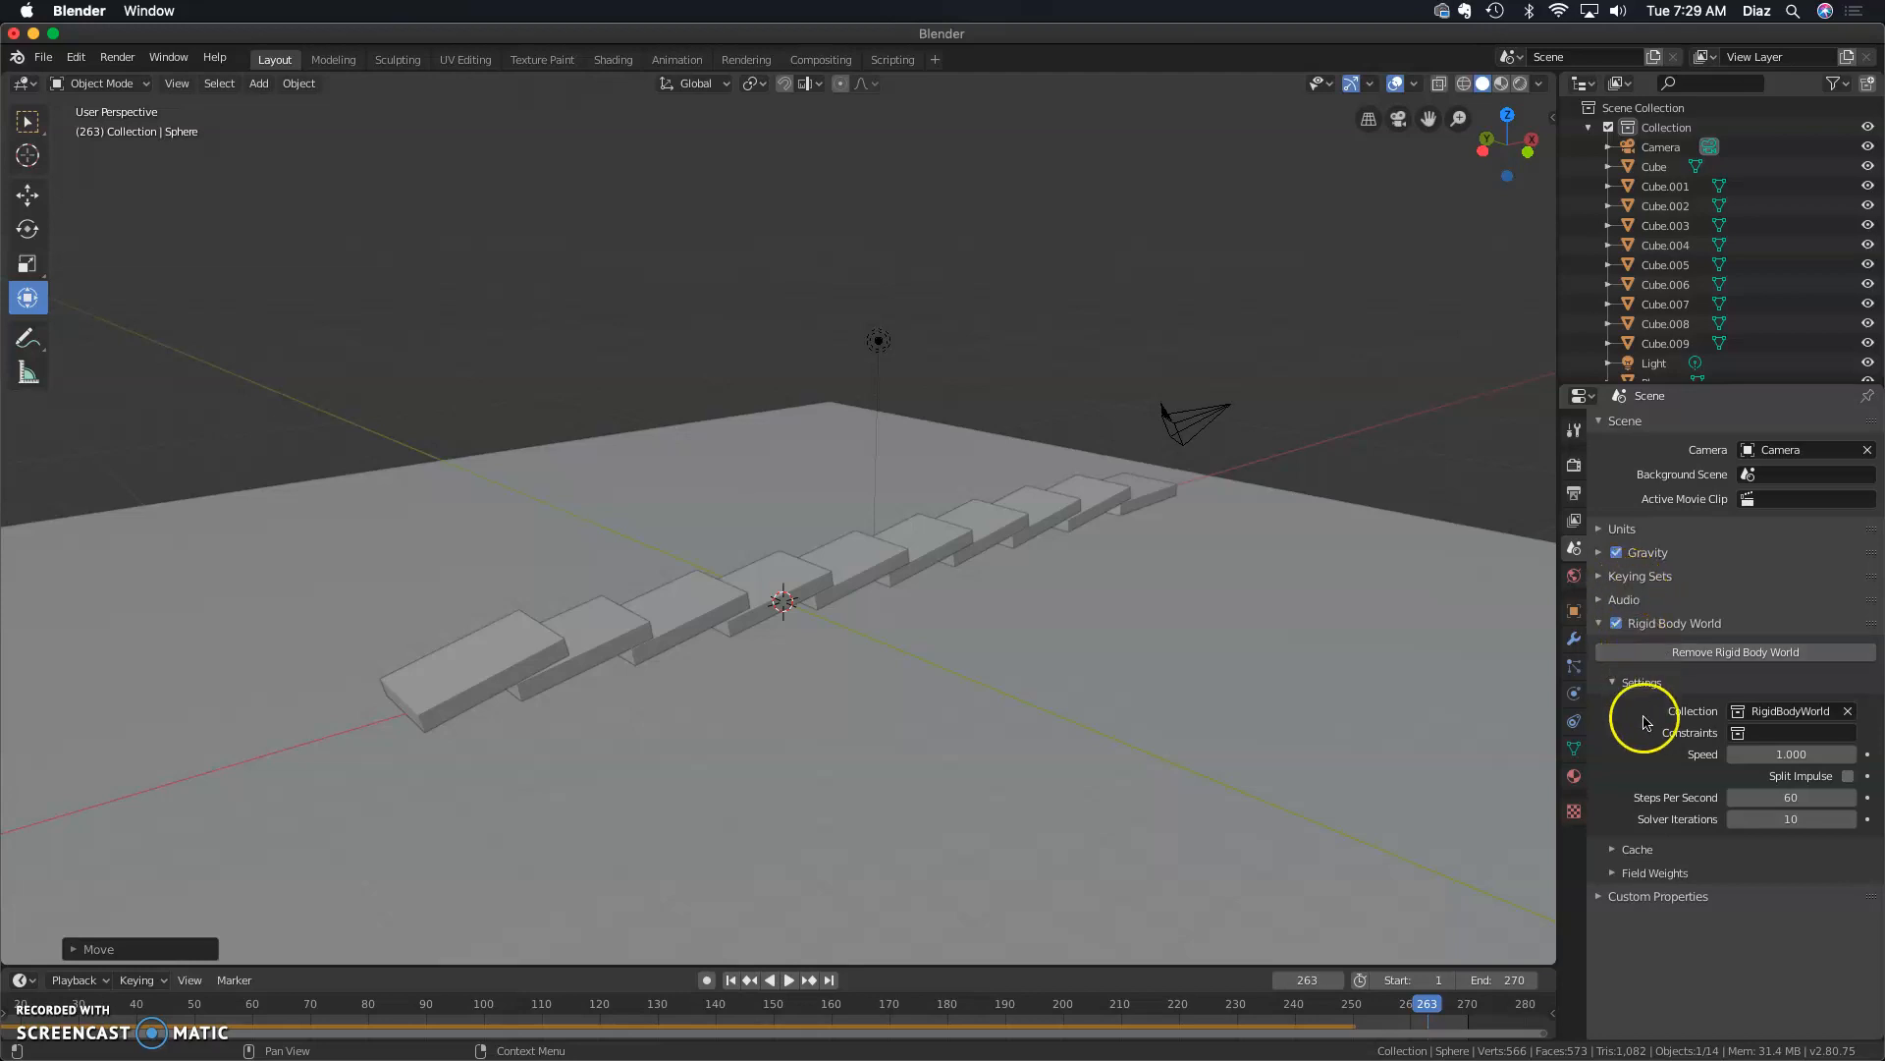
click(1637, 849)
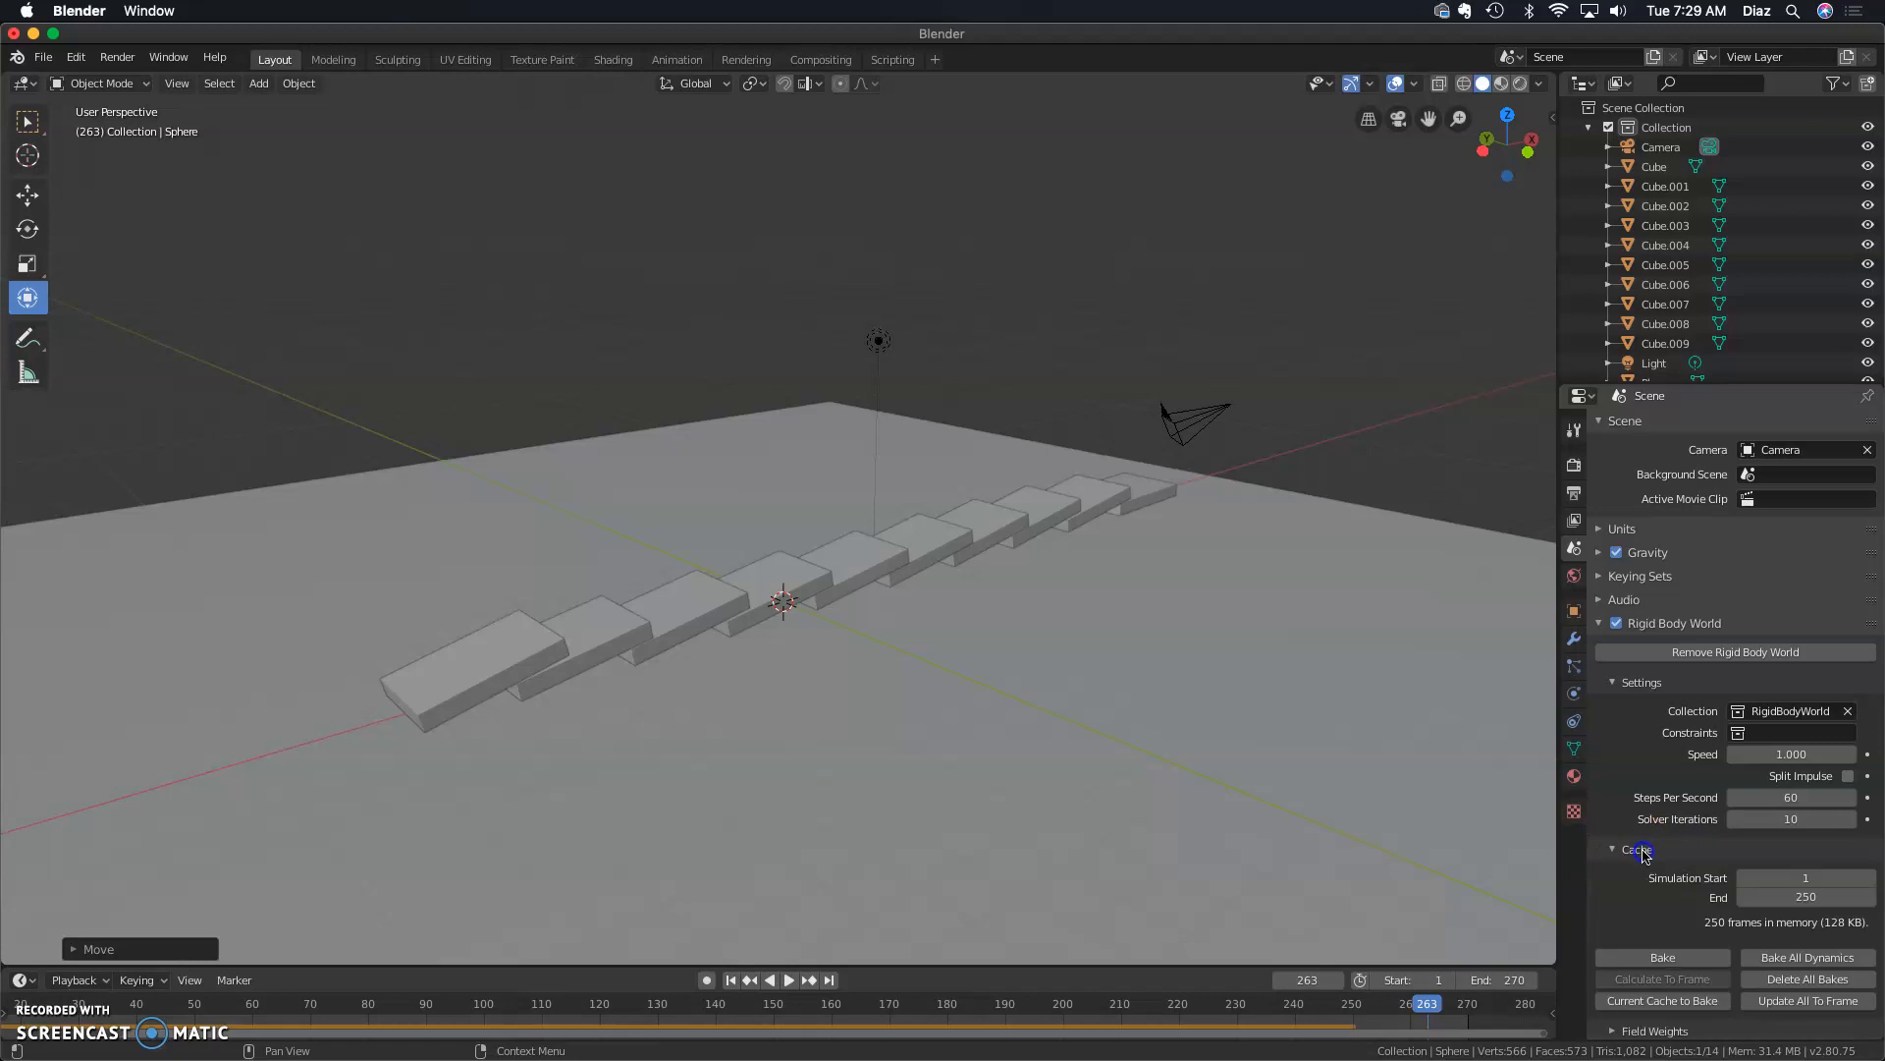
scroll(1643, 849, down, 1)
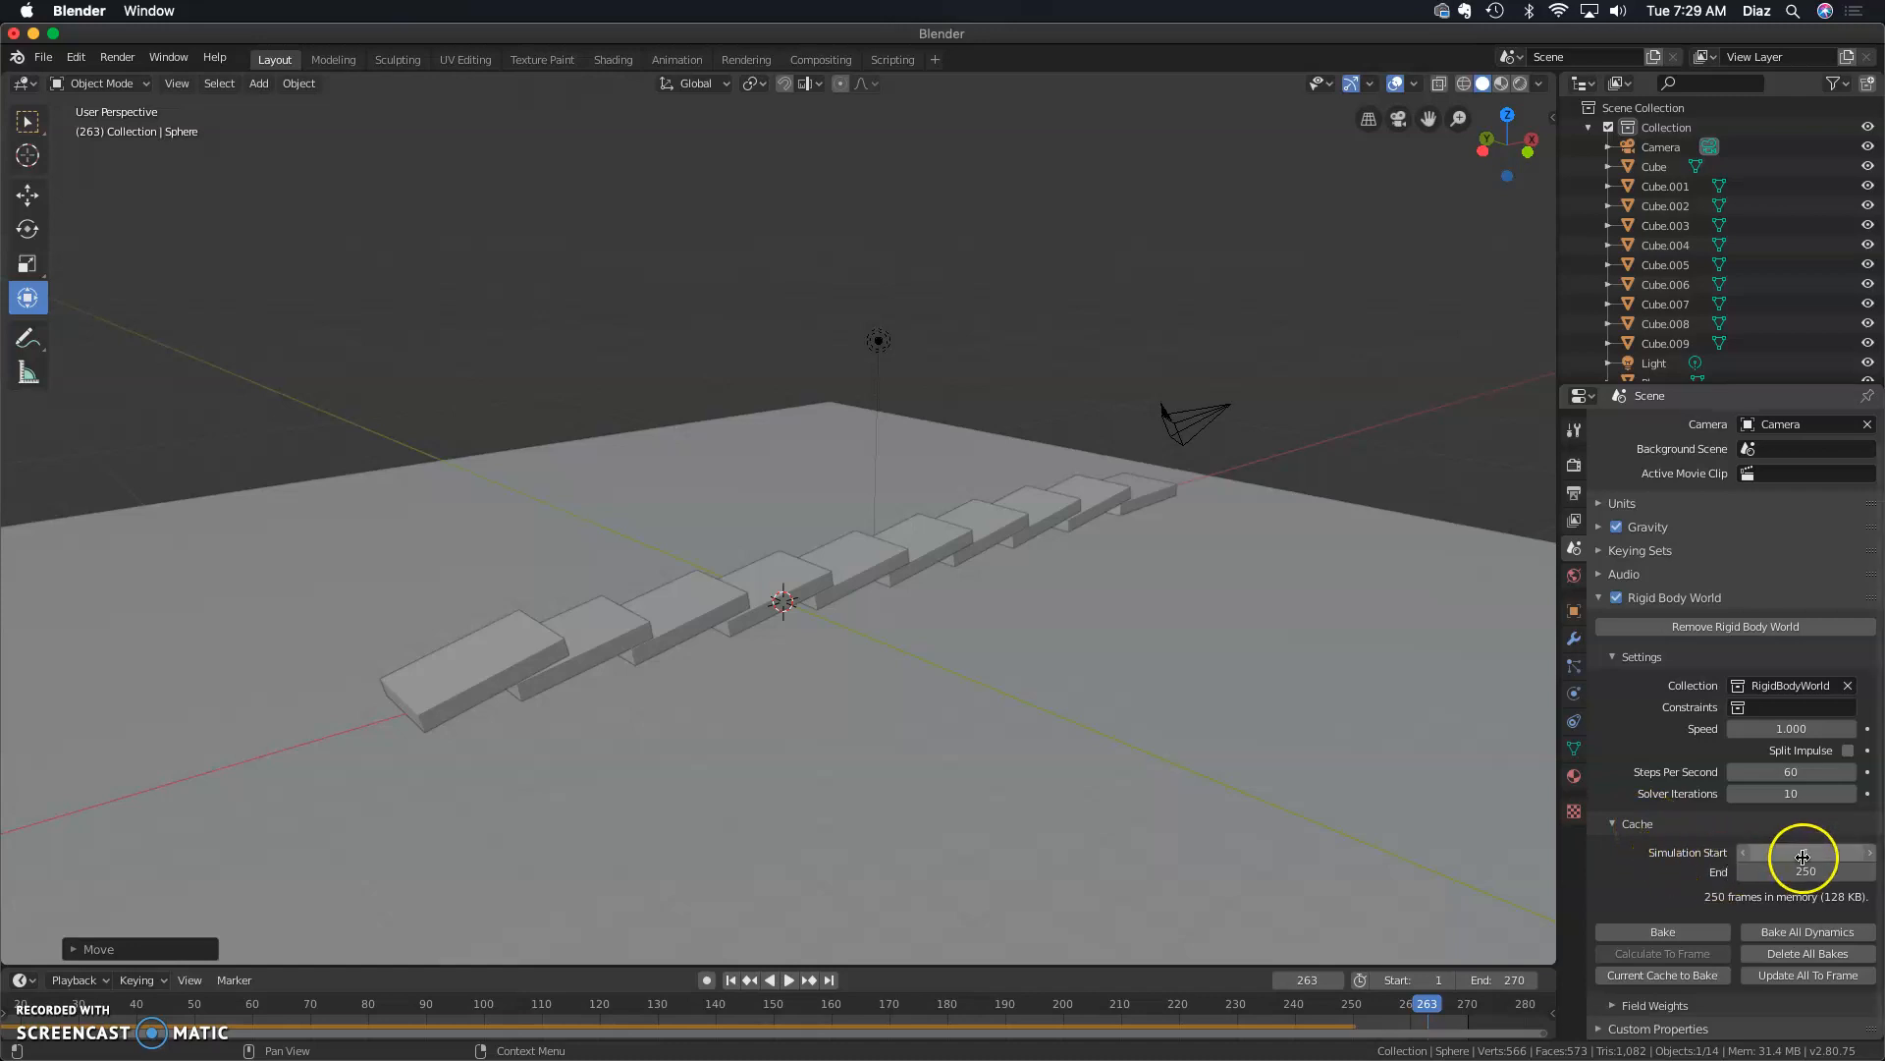
click(1787, 873)
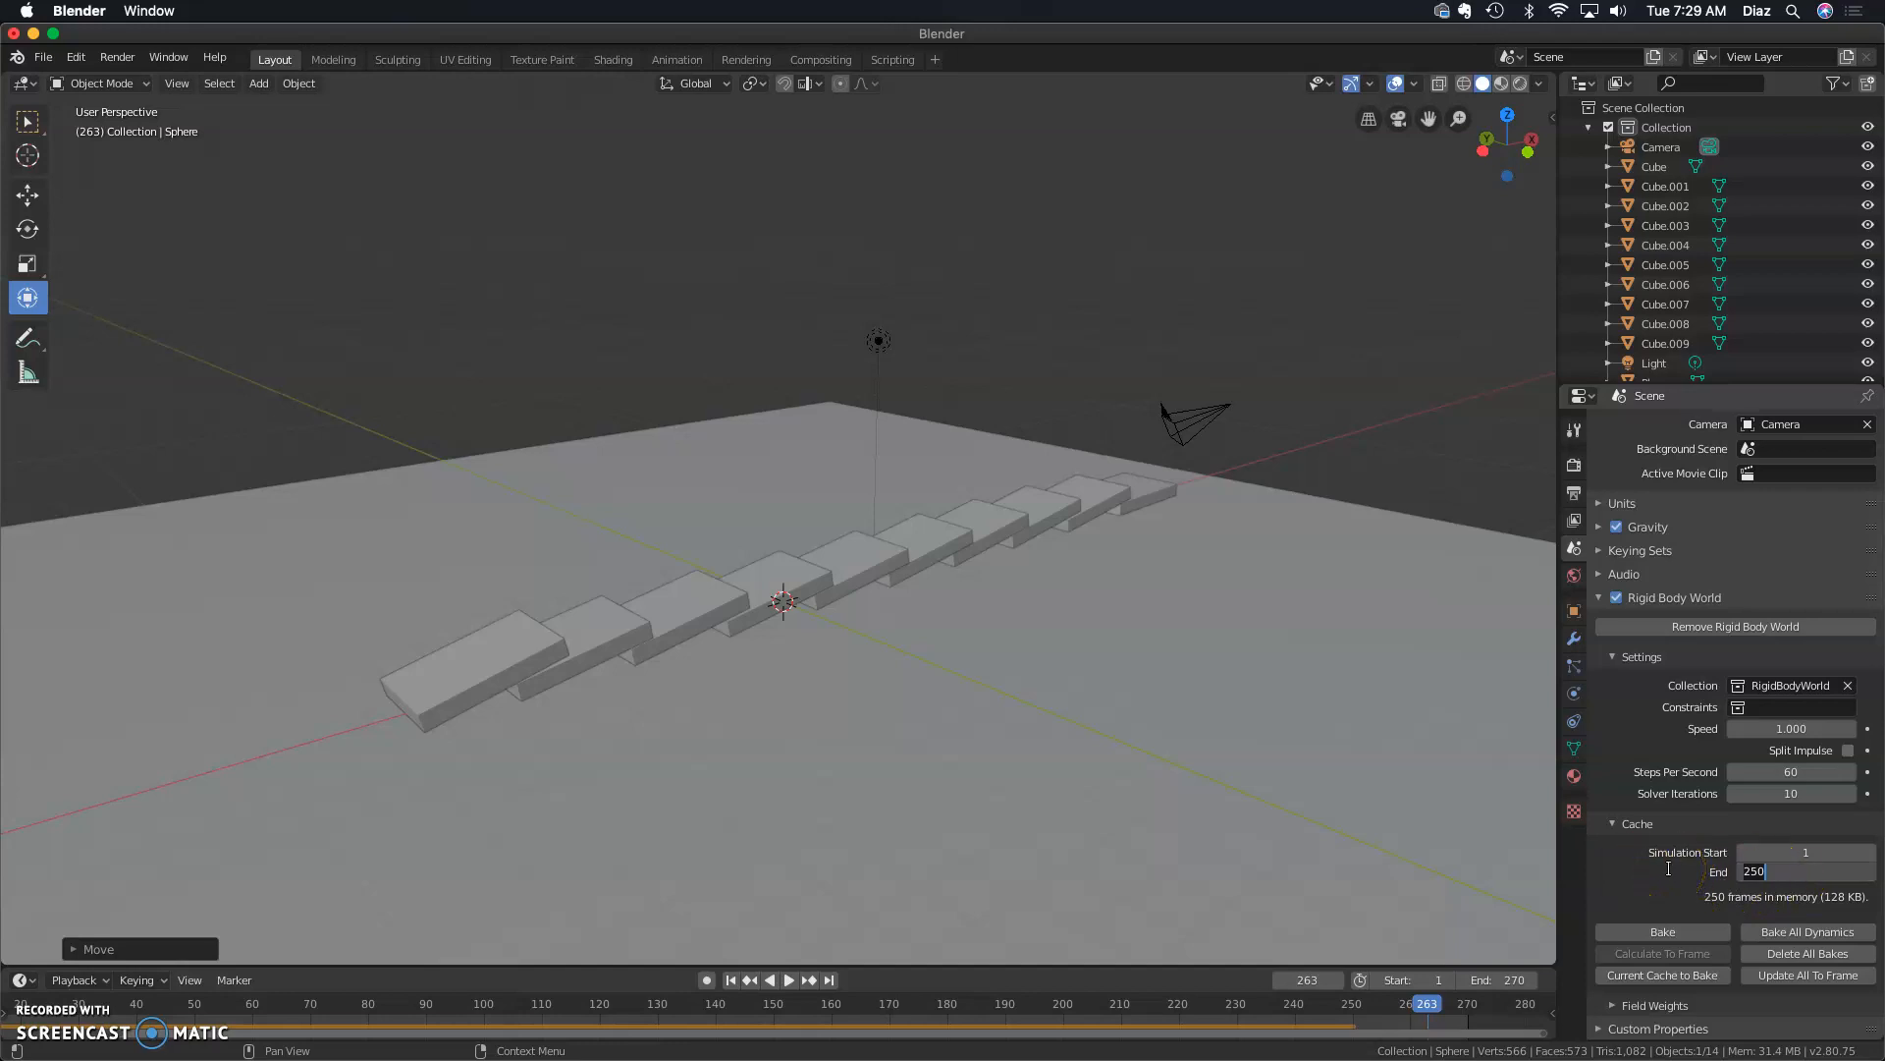
click(1713, 890)
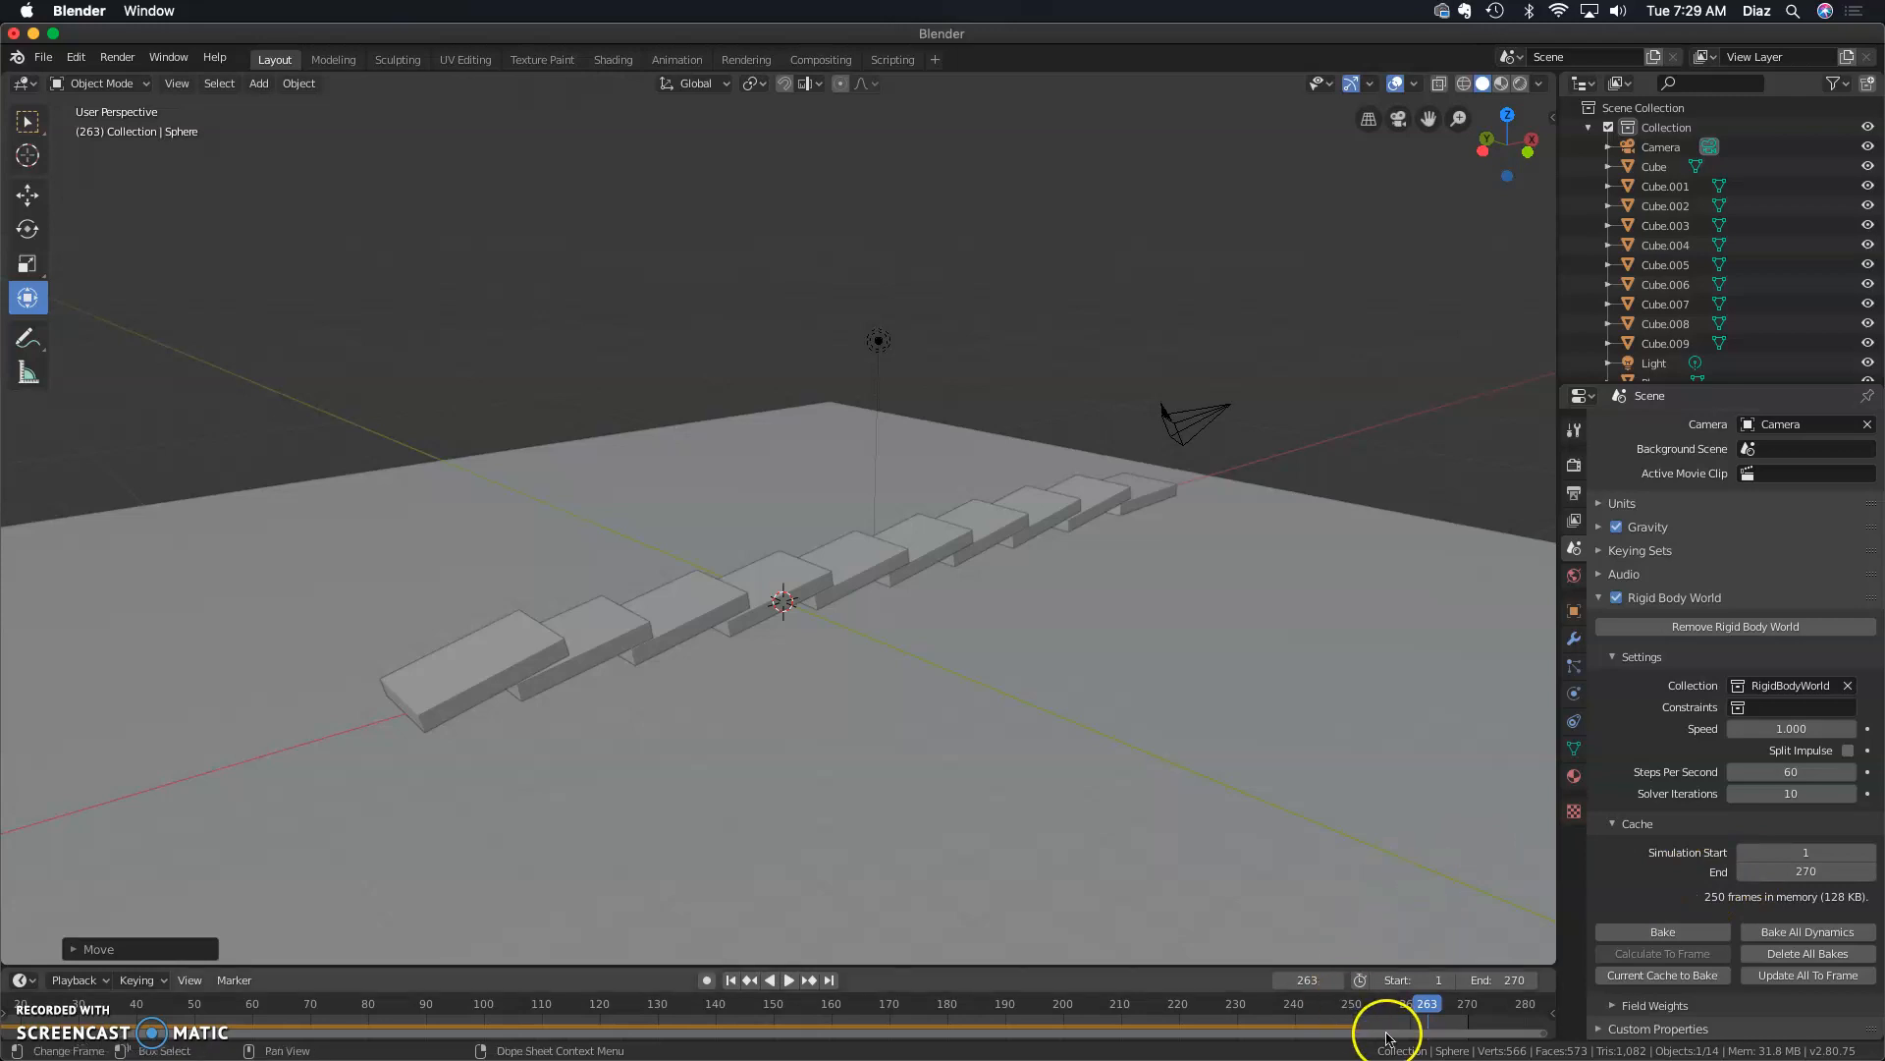
click(789, 979)
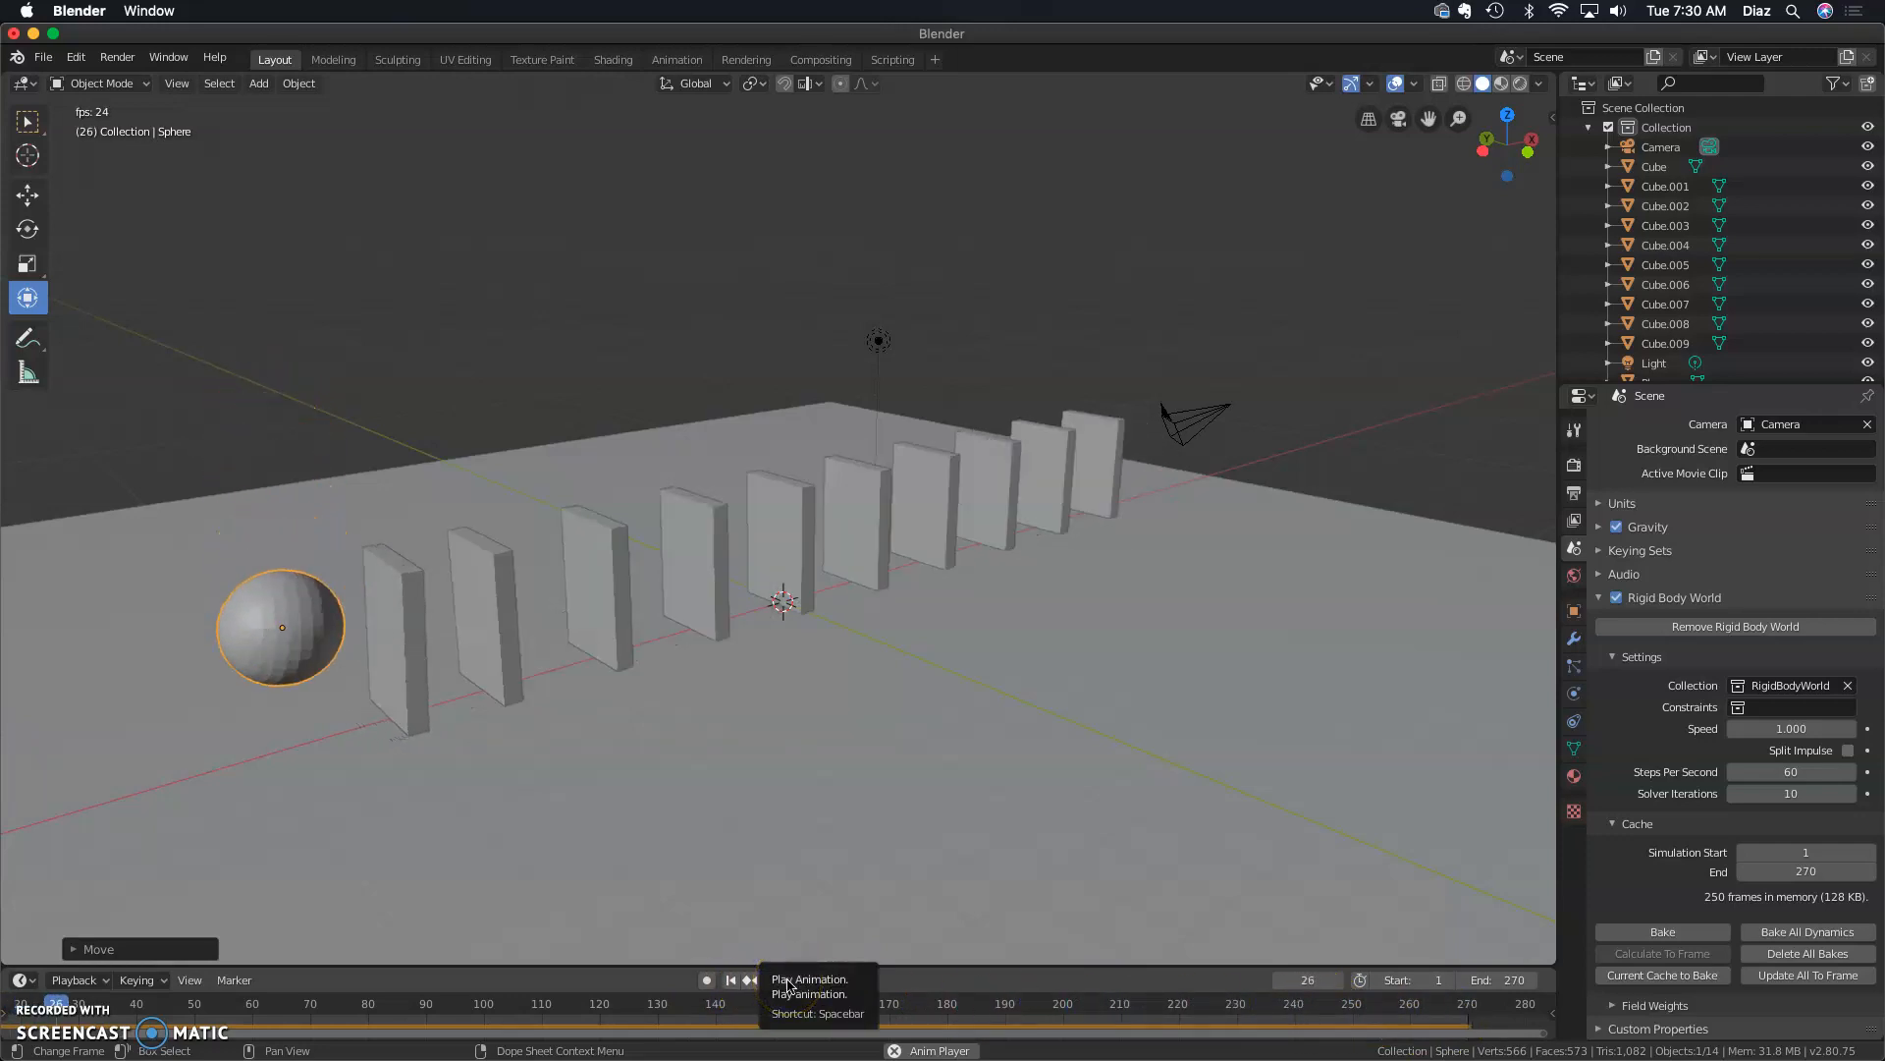
key(space)
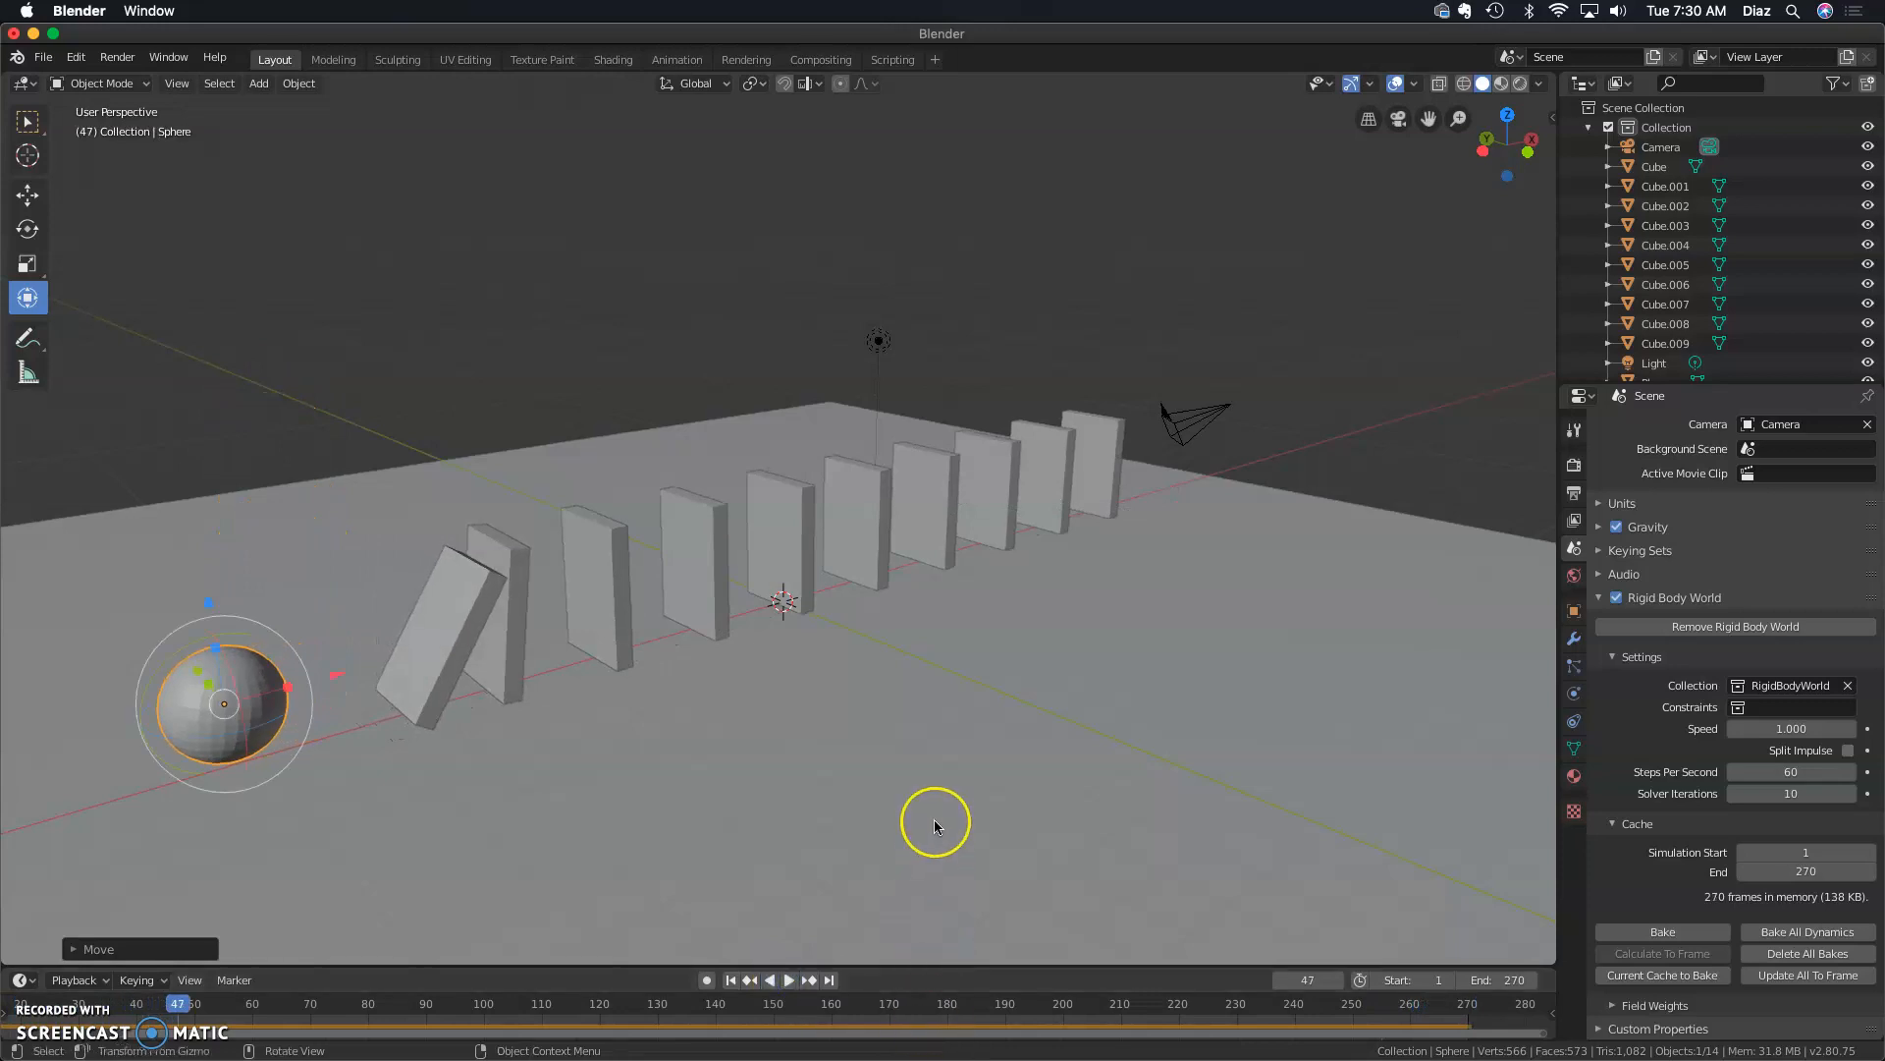
Switch to the camera view, enable Lock Camera to View, and reframe the shot to include the sphere and every domino
key(KP_0)
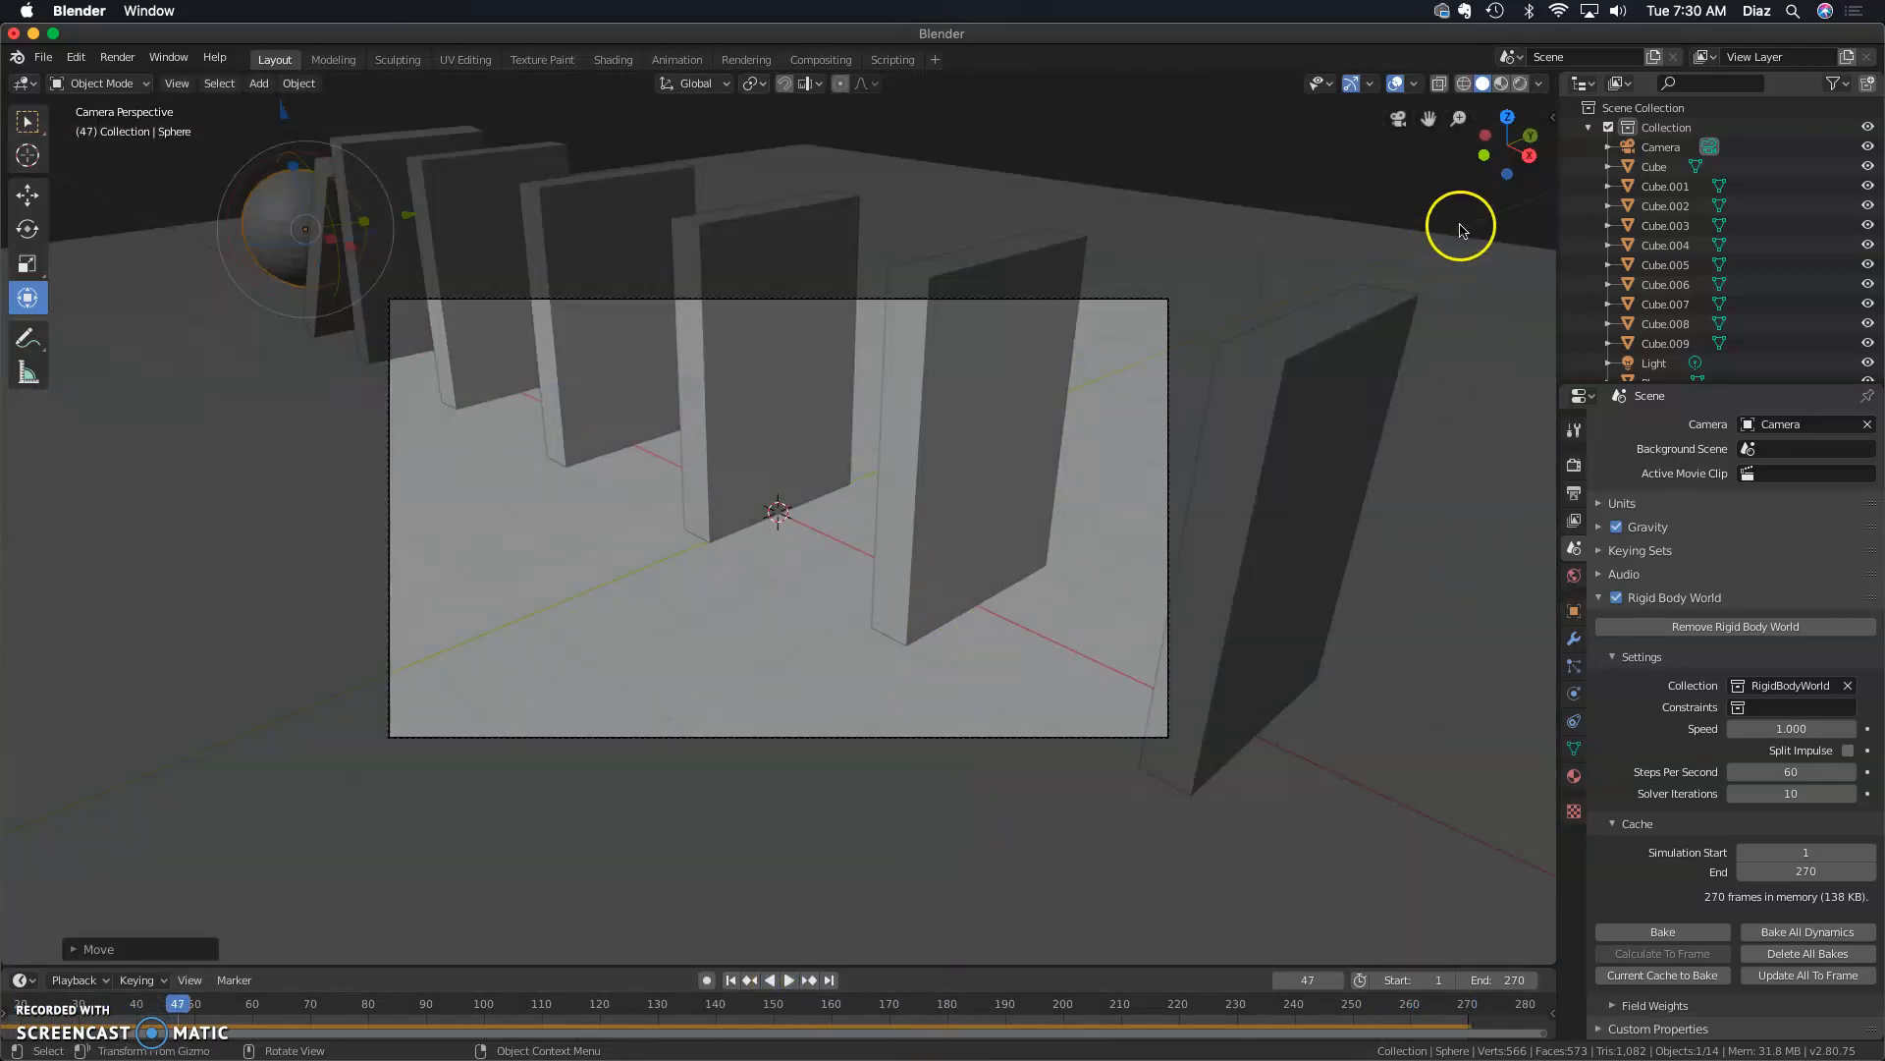
click(1552, 116)
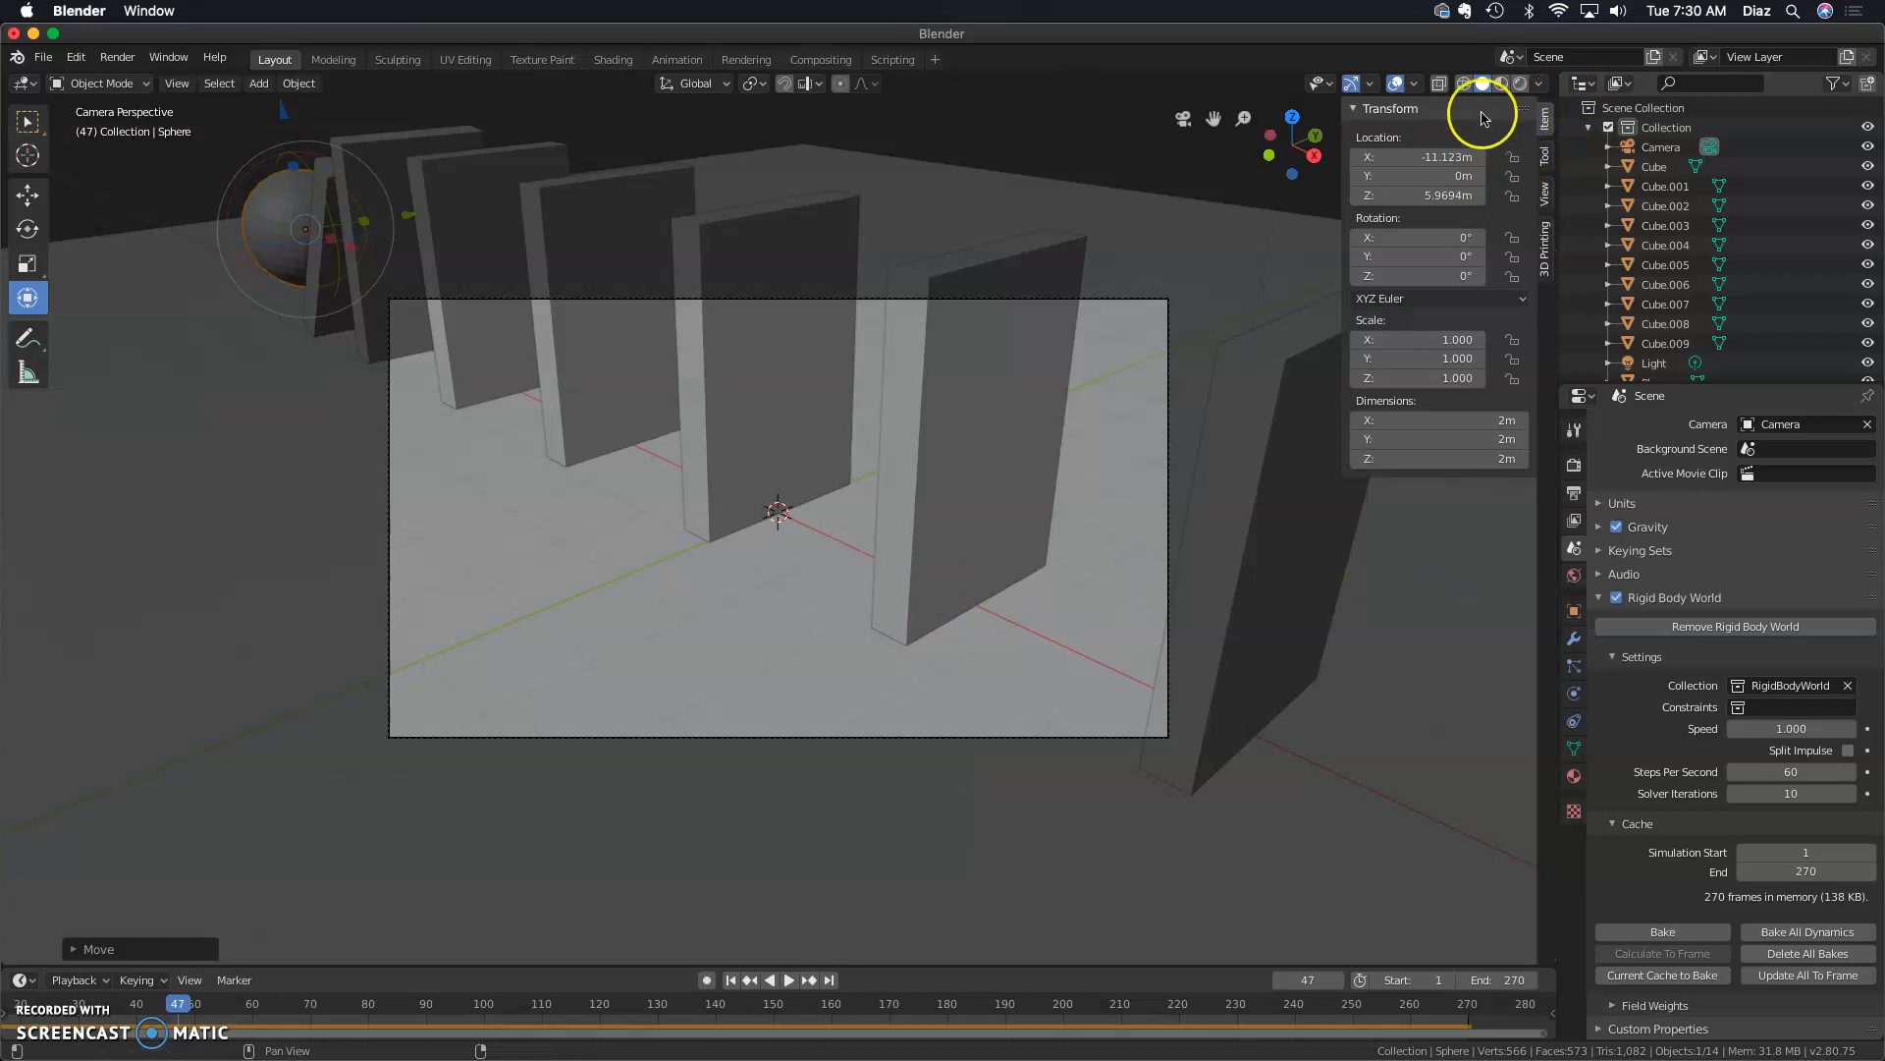
click(1544, 195)
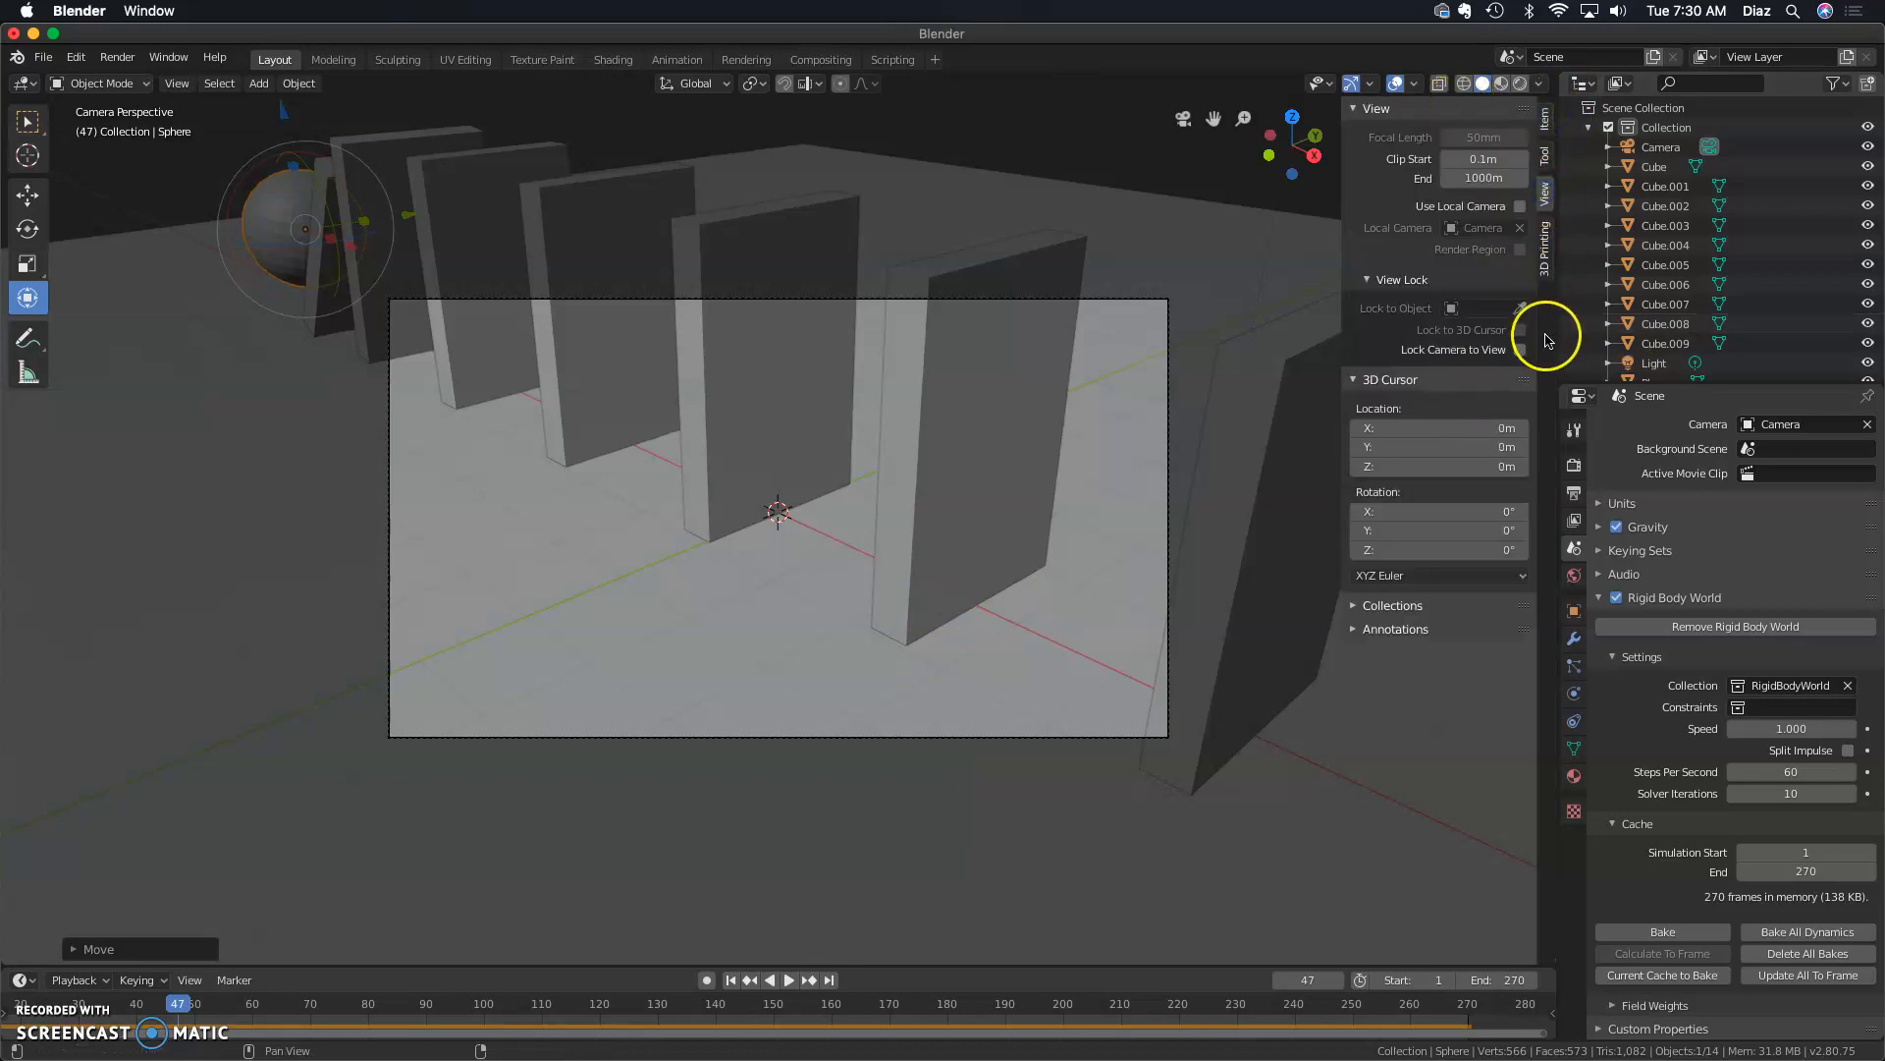
middle_drag(374, 421, 867, 533)
scroll(677, 436, down, 6)
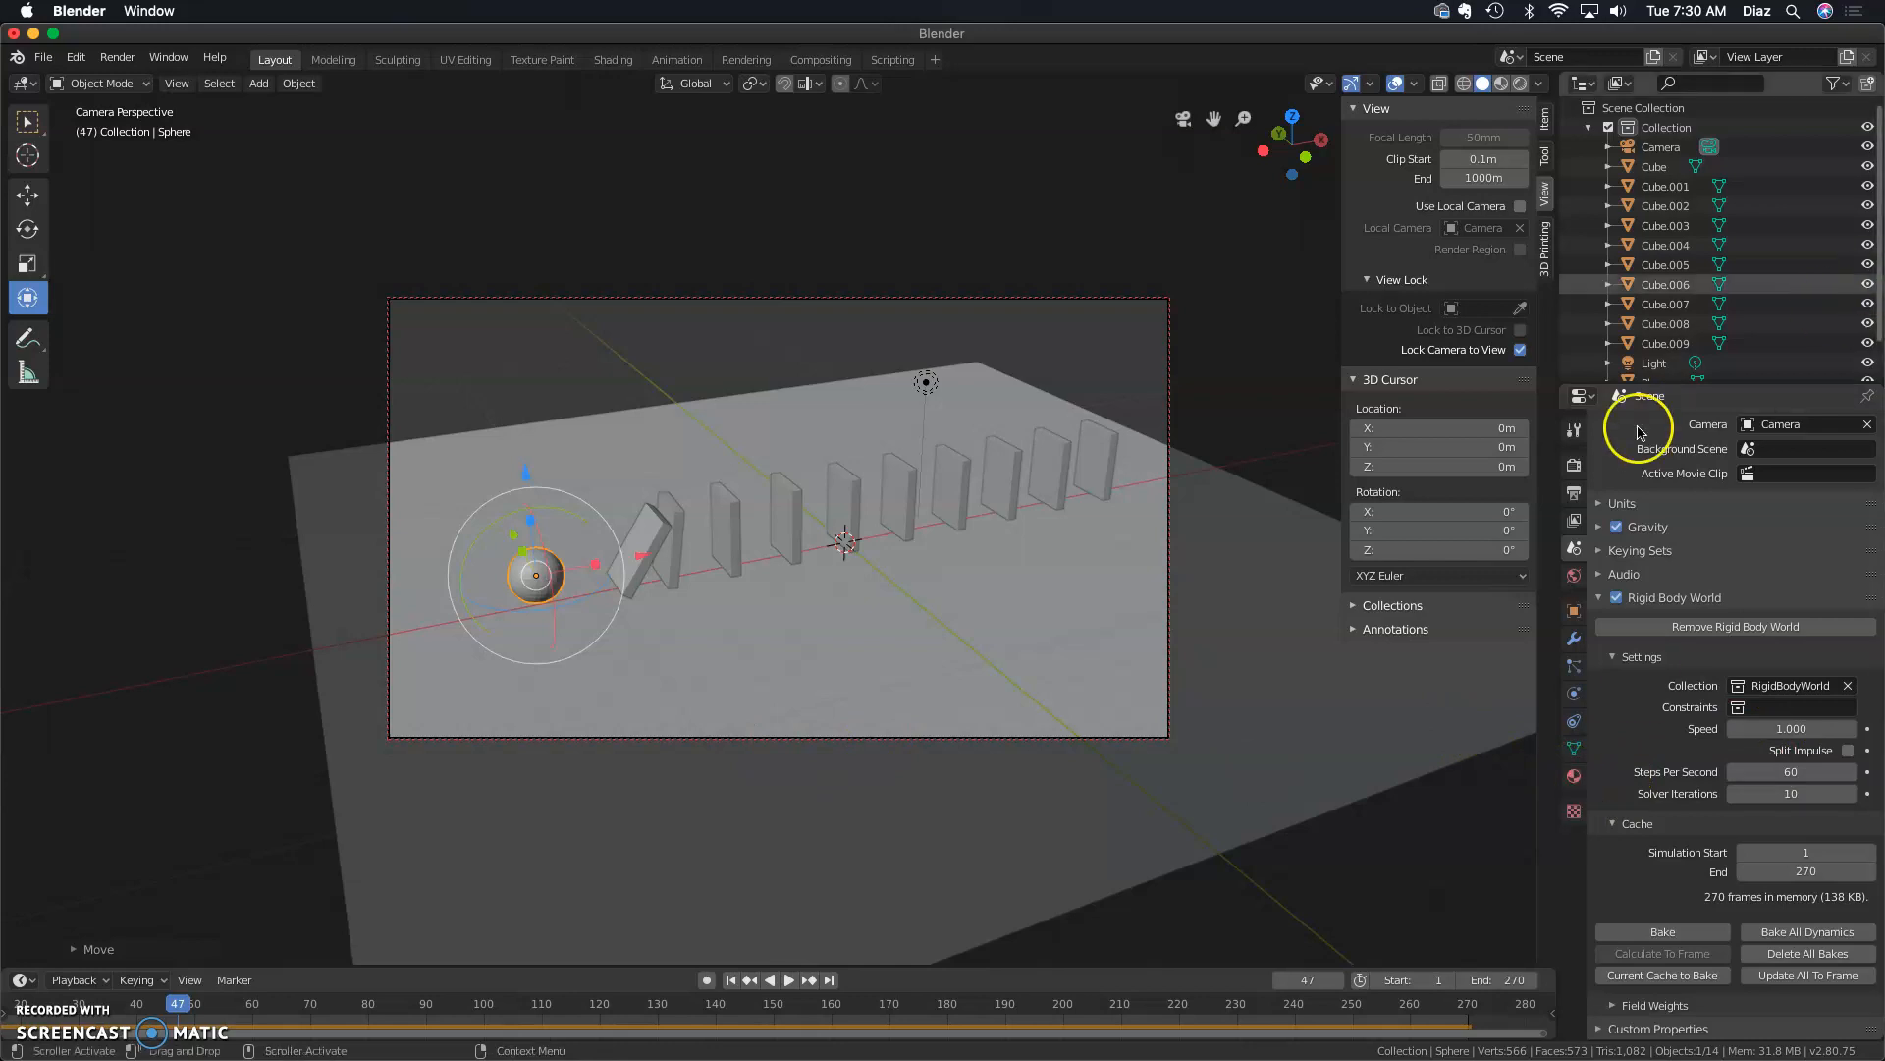
Apply the HDTV 720p resolution preset to the render output and set the resolution percentage to 75%
click(1574, 469)
click(1574, 491)
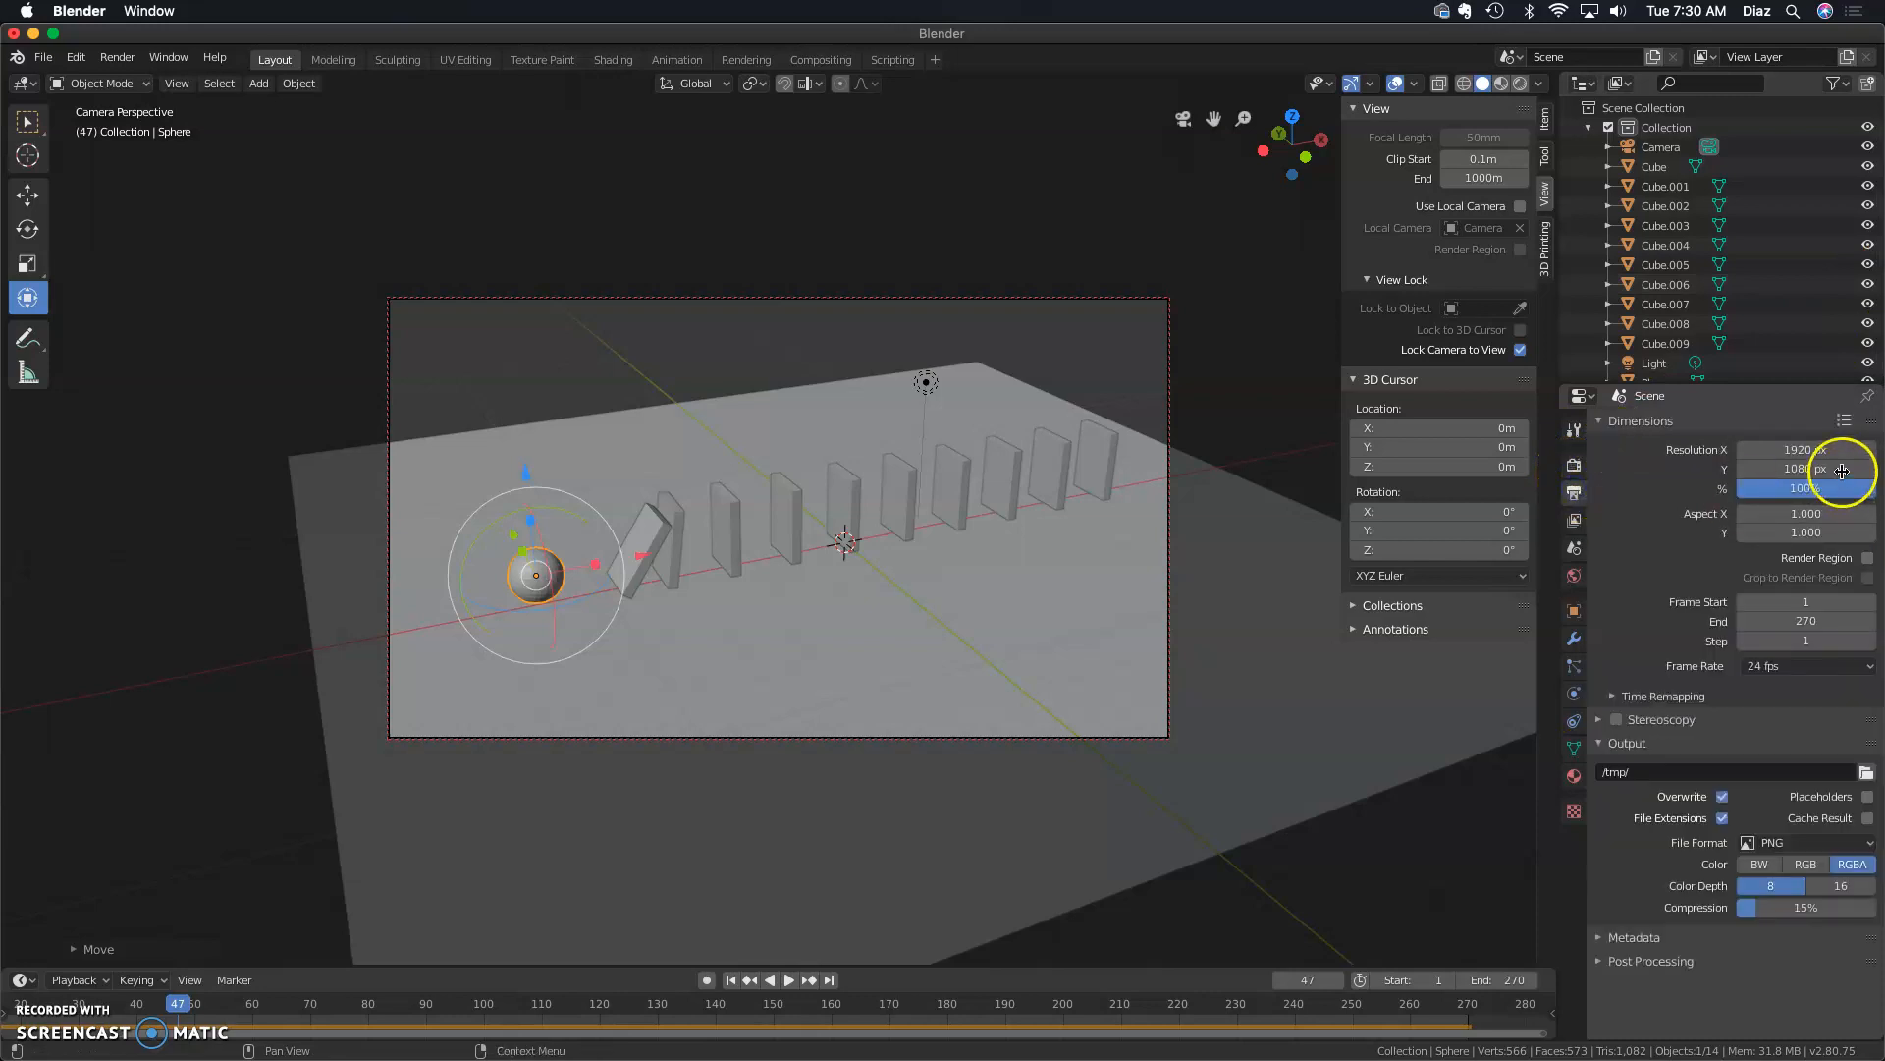
click(1846, 422)
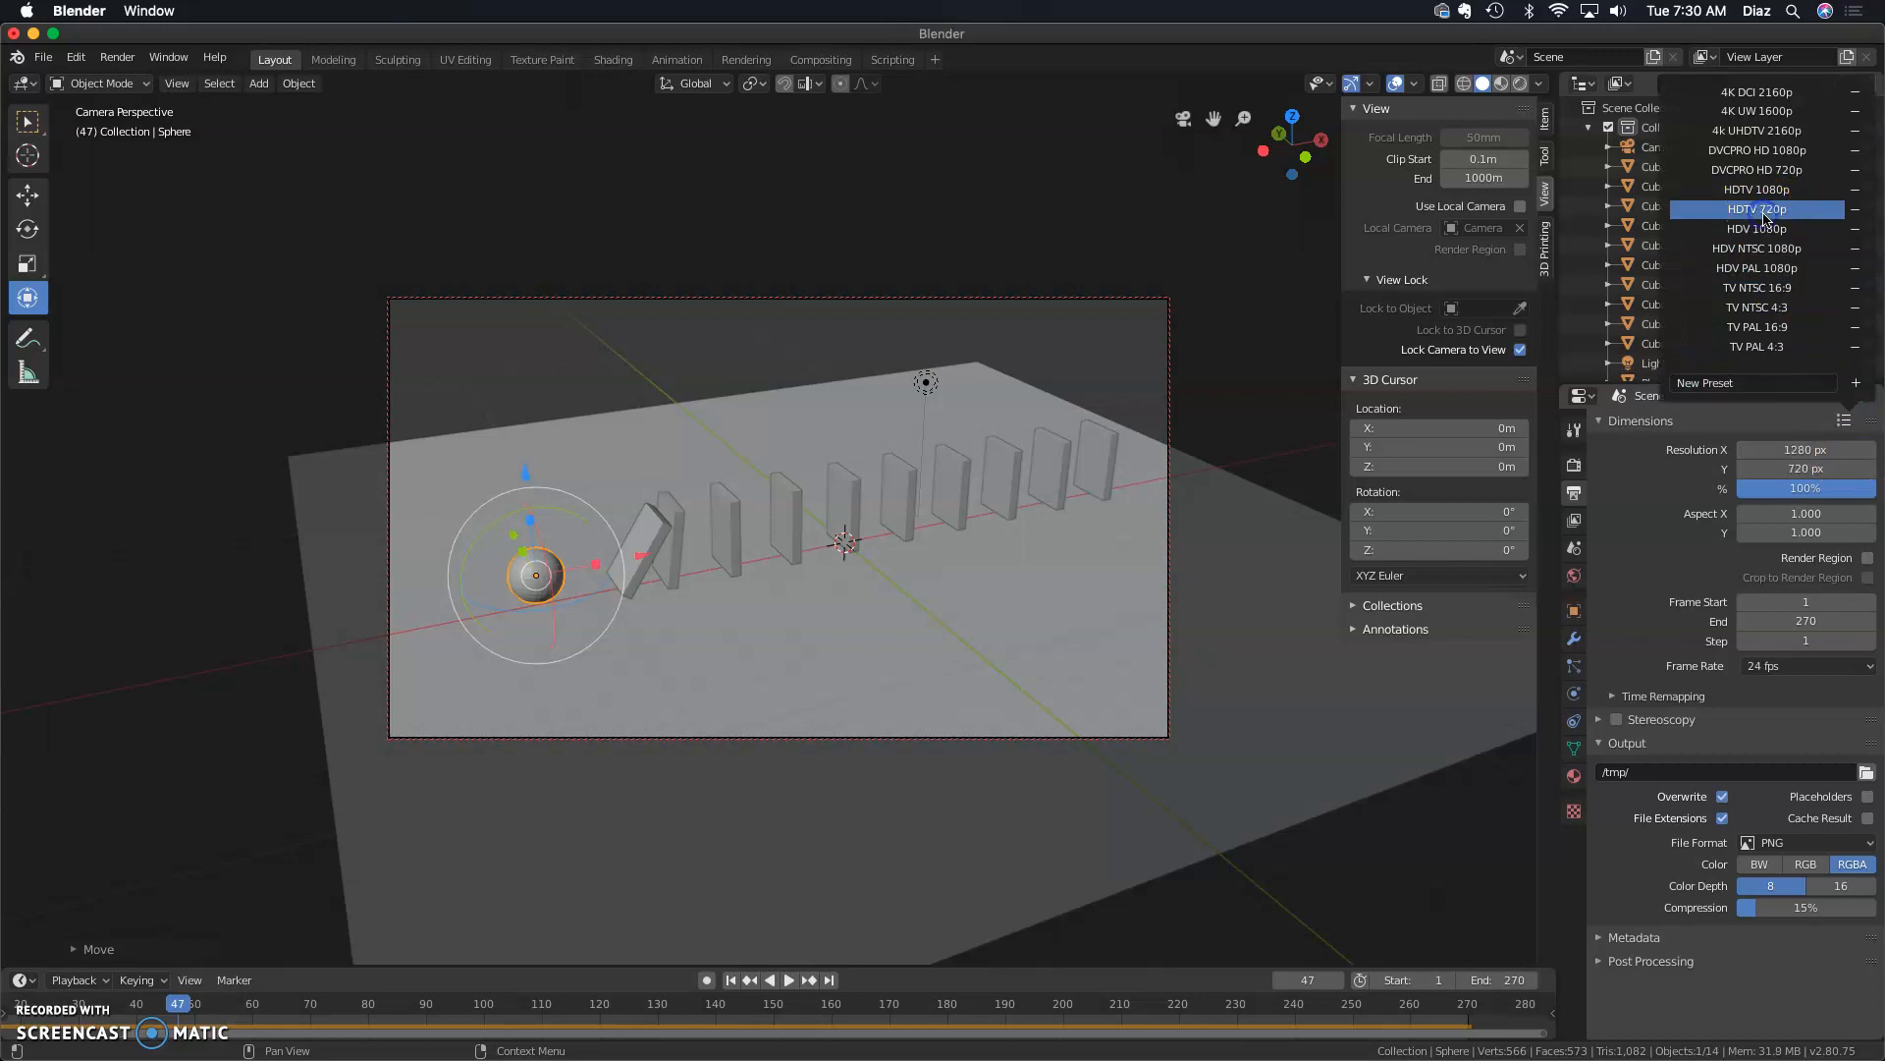
click(1764, 211)
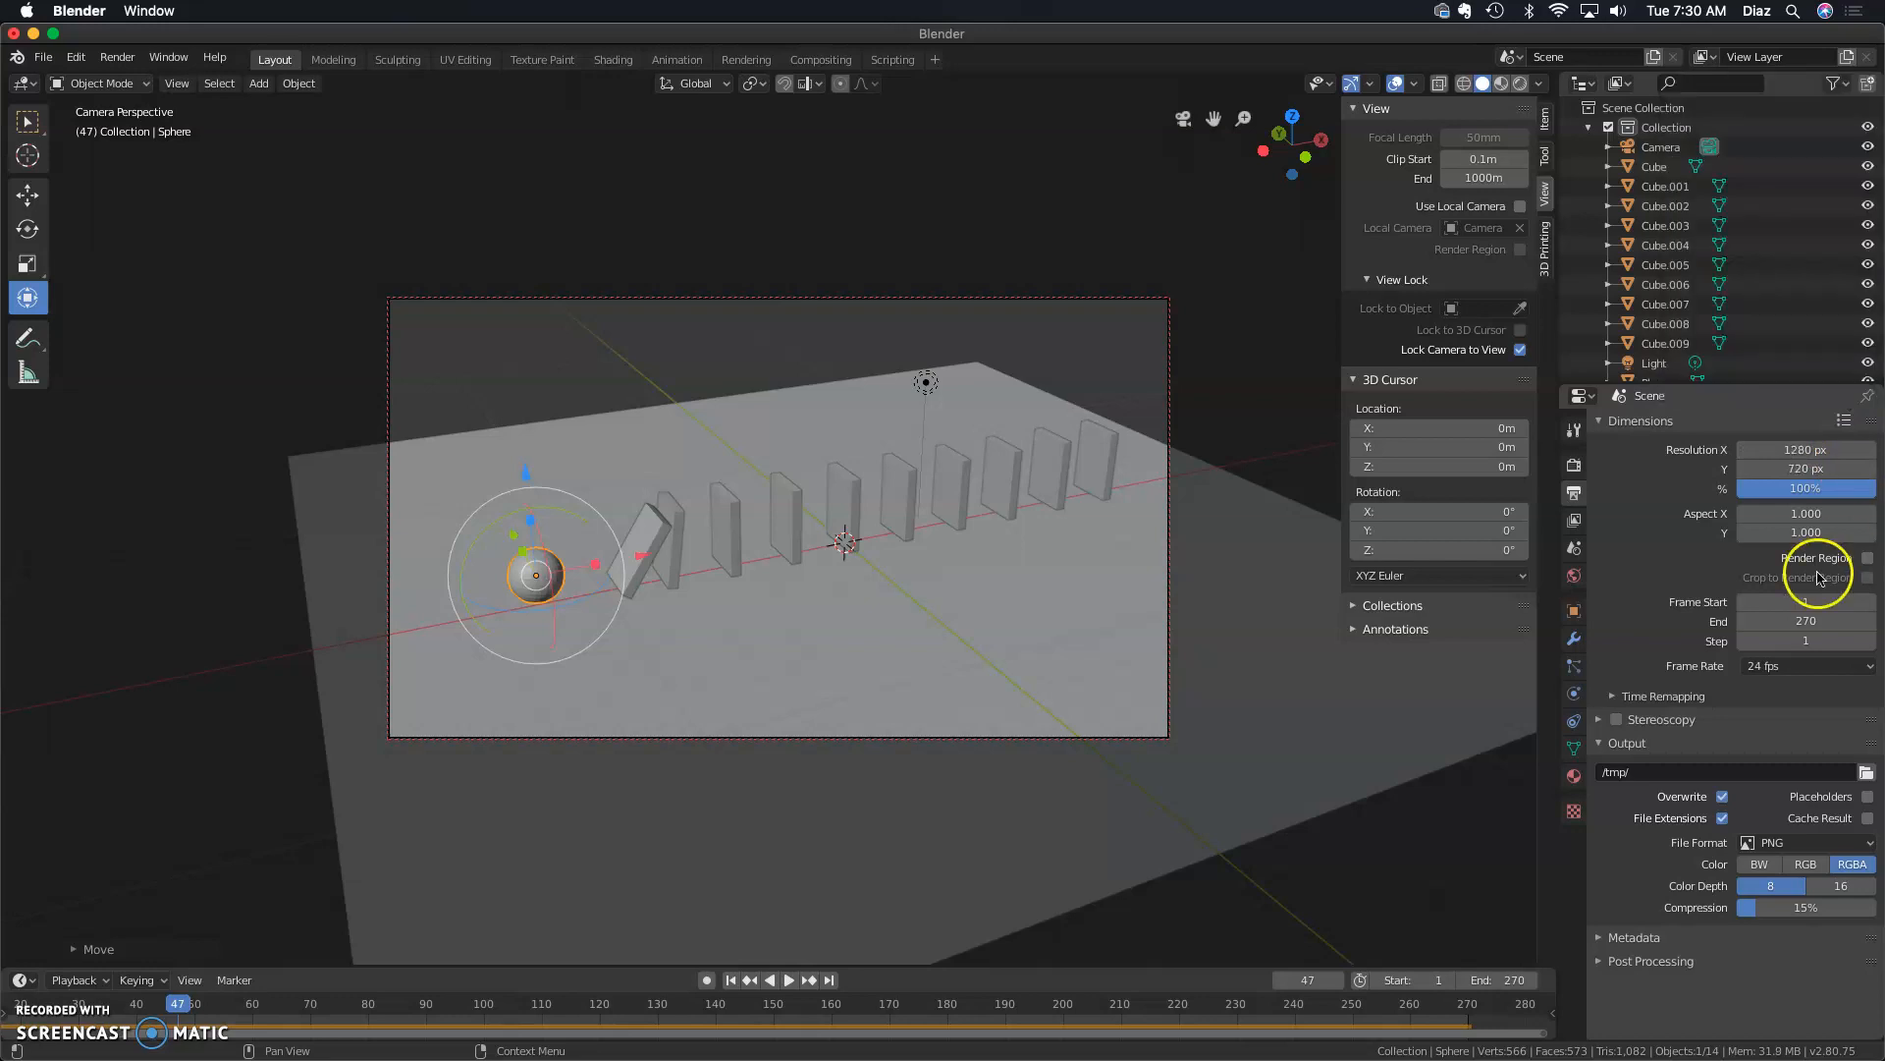
click(1796, 493)
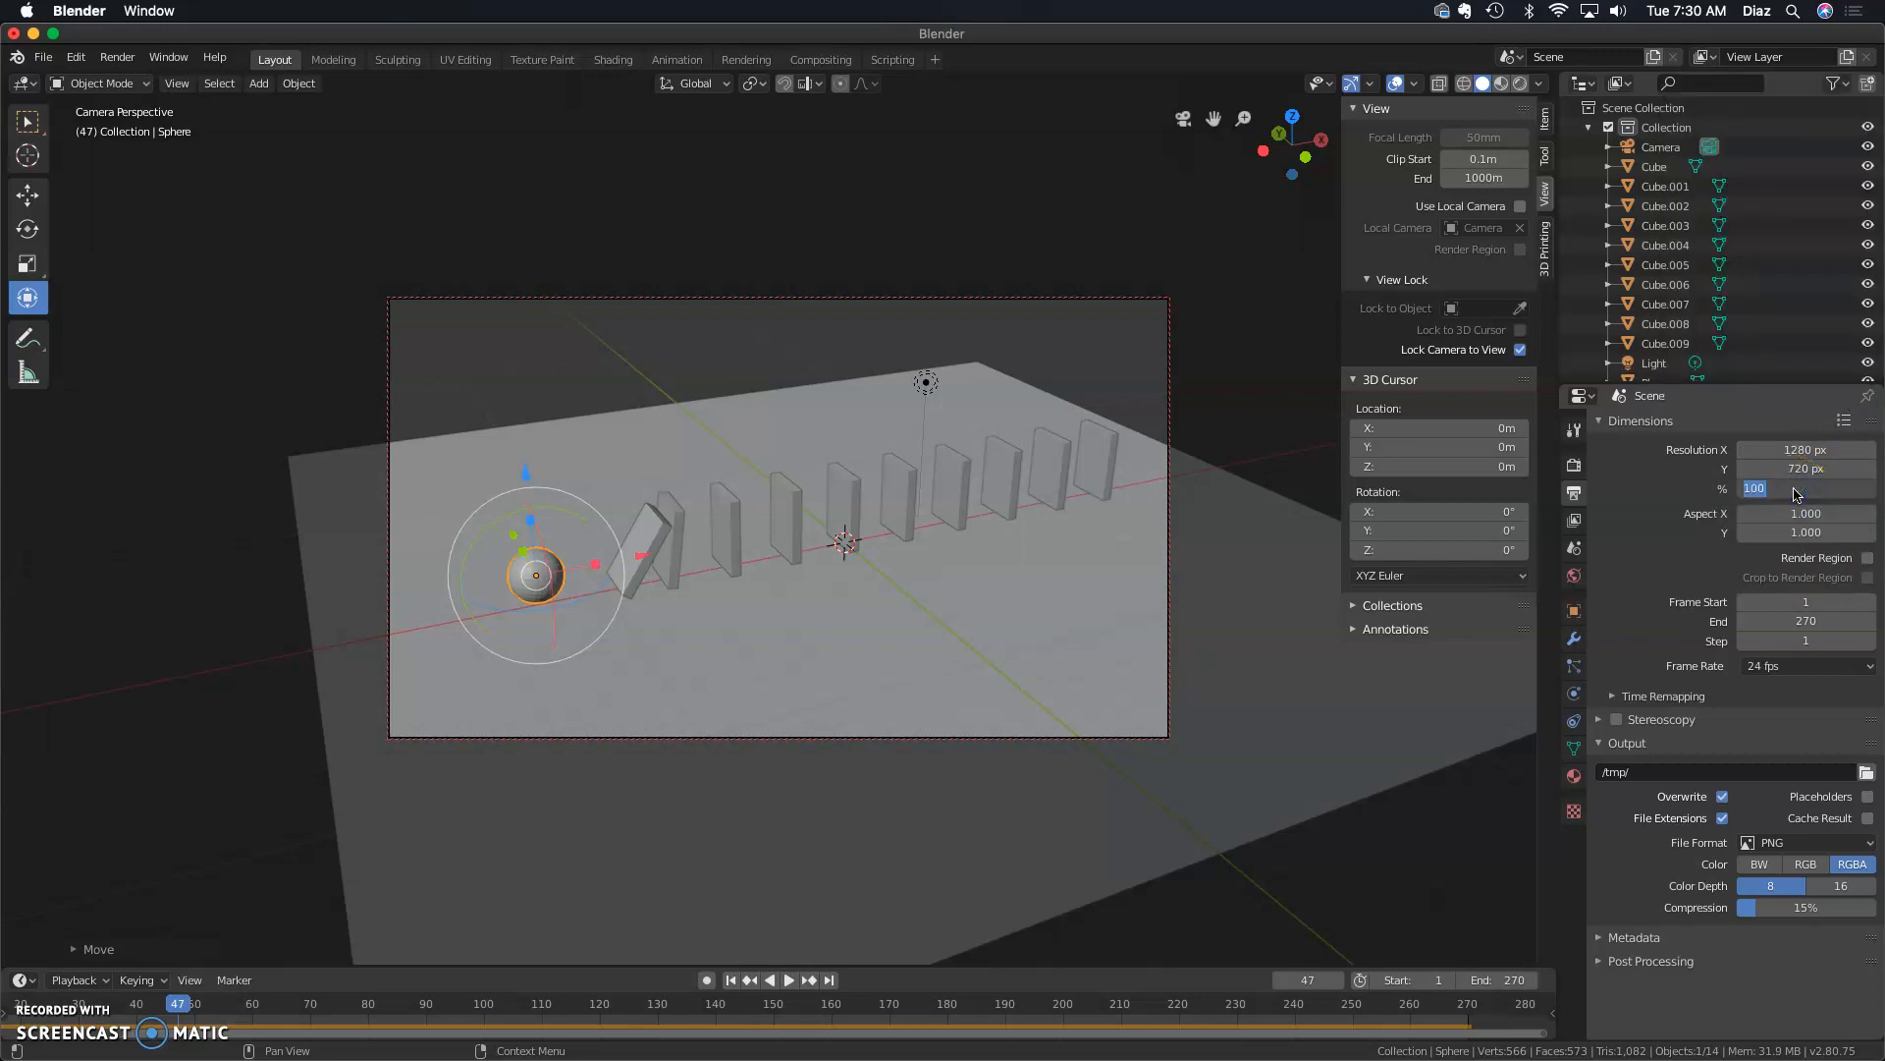
click(1642, 511)
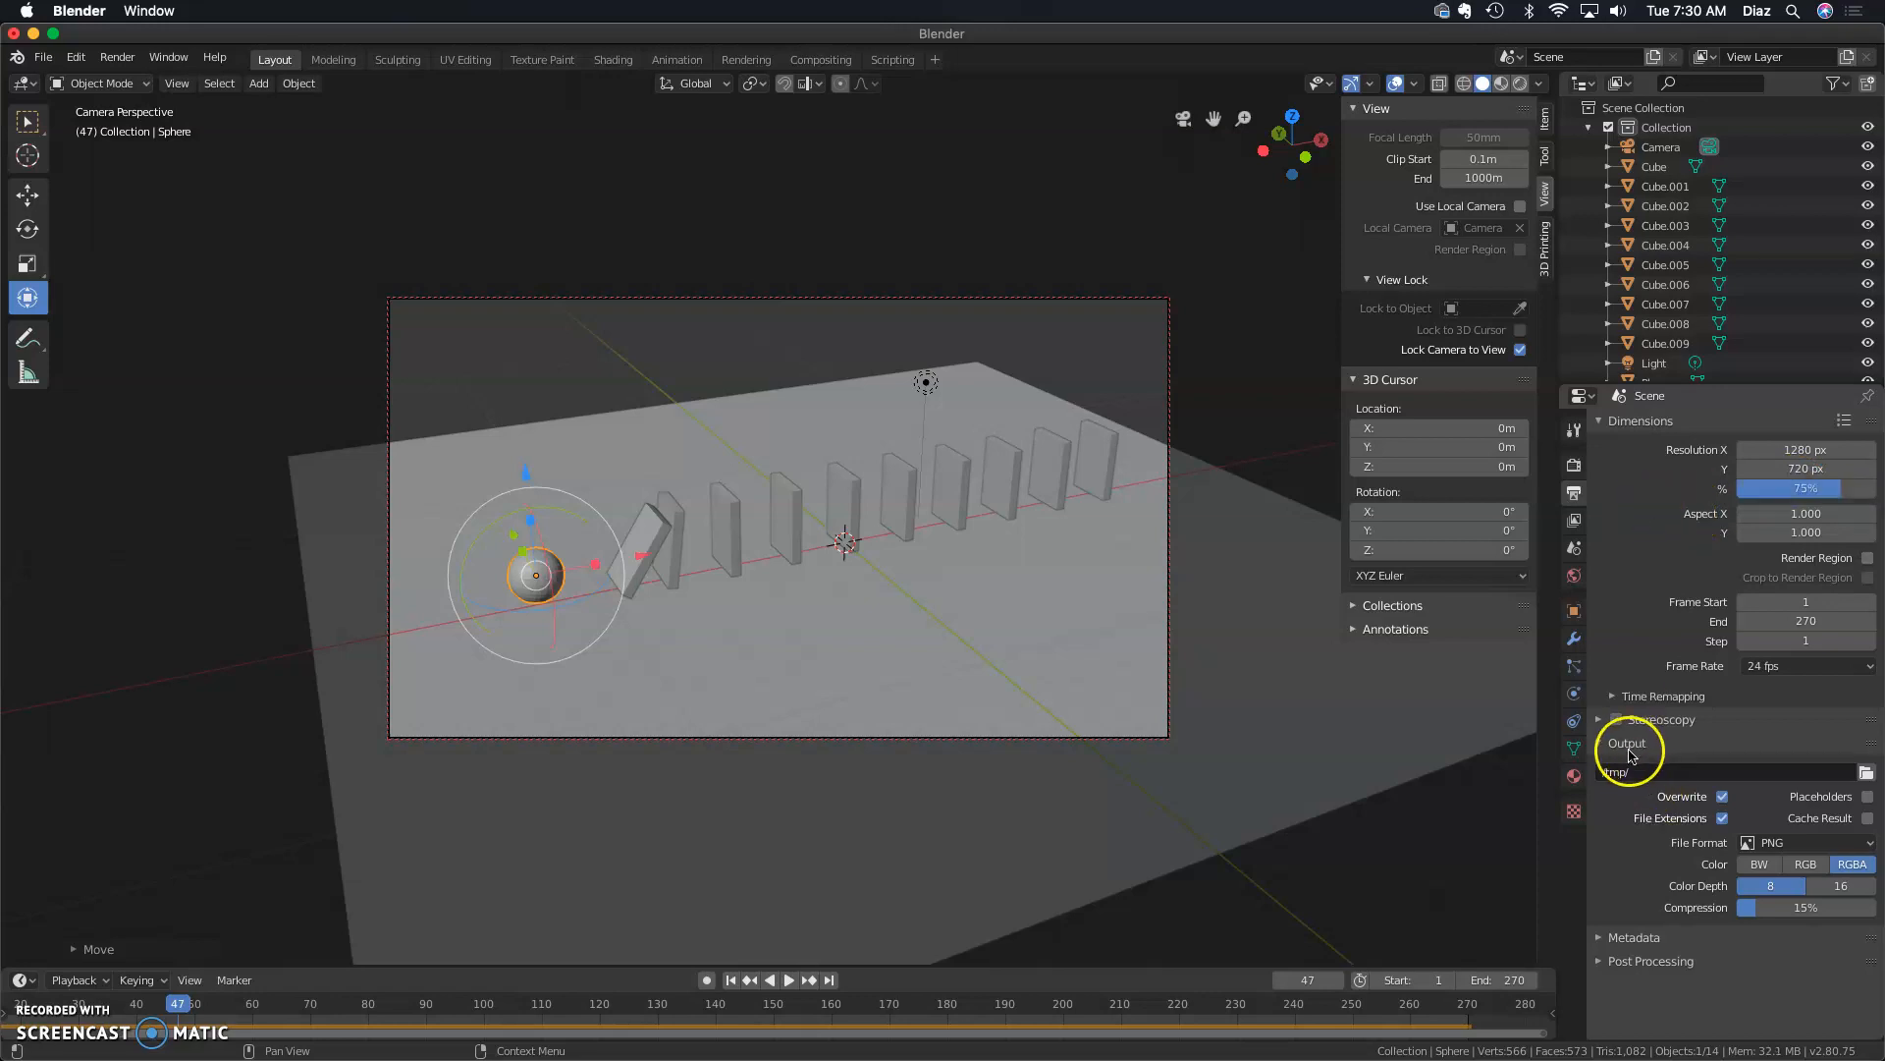
Set the render output folder to the Desktop and the file format to AVI JPEG
click(1866, 772)
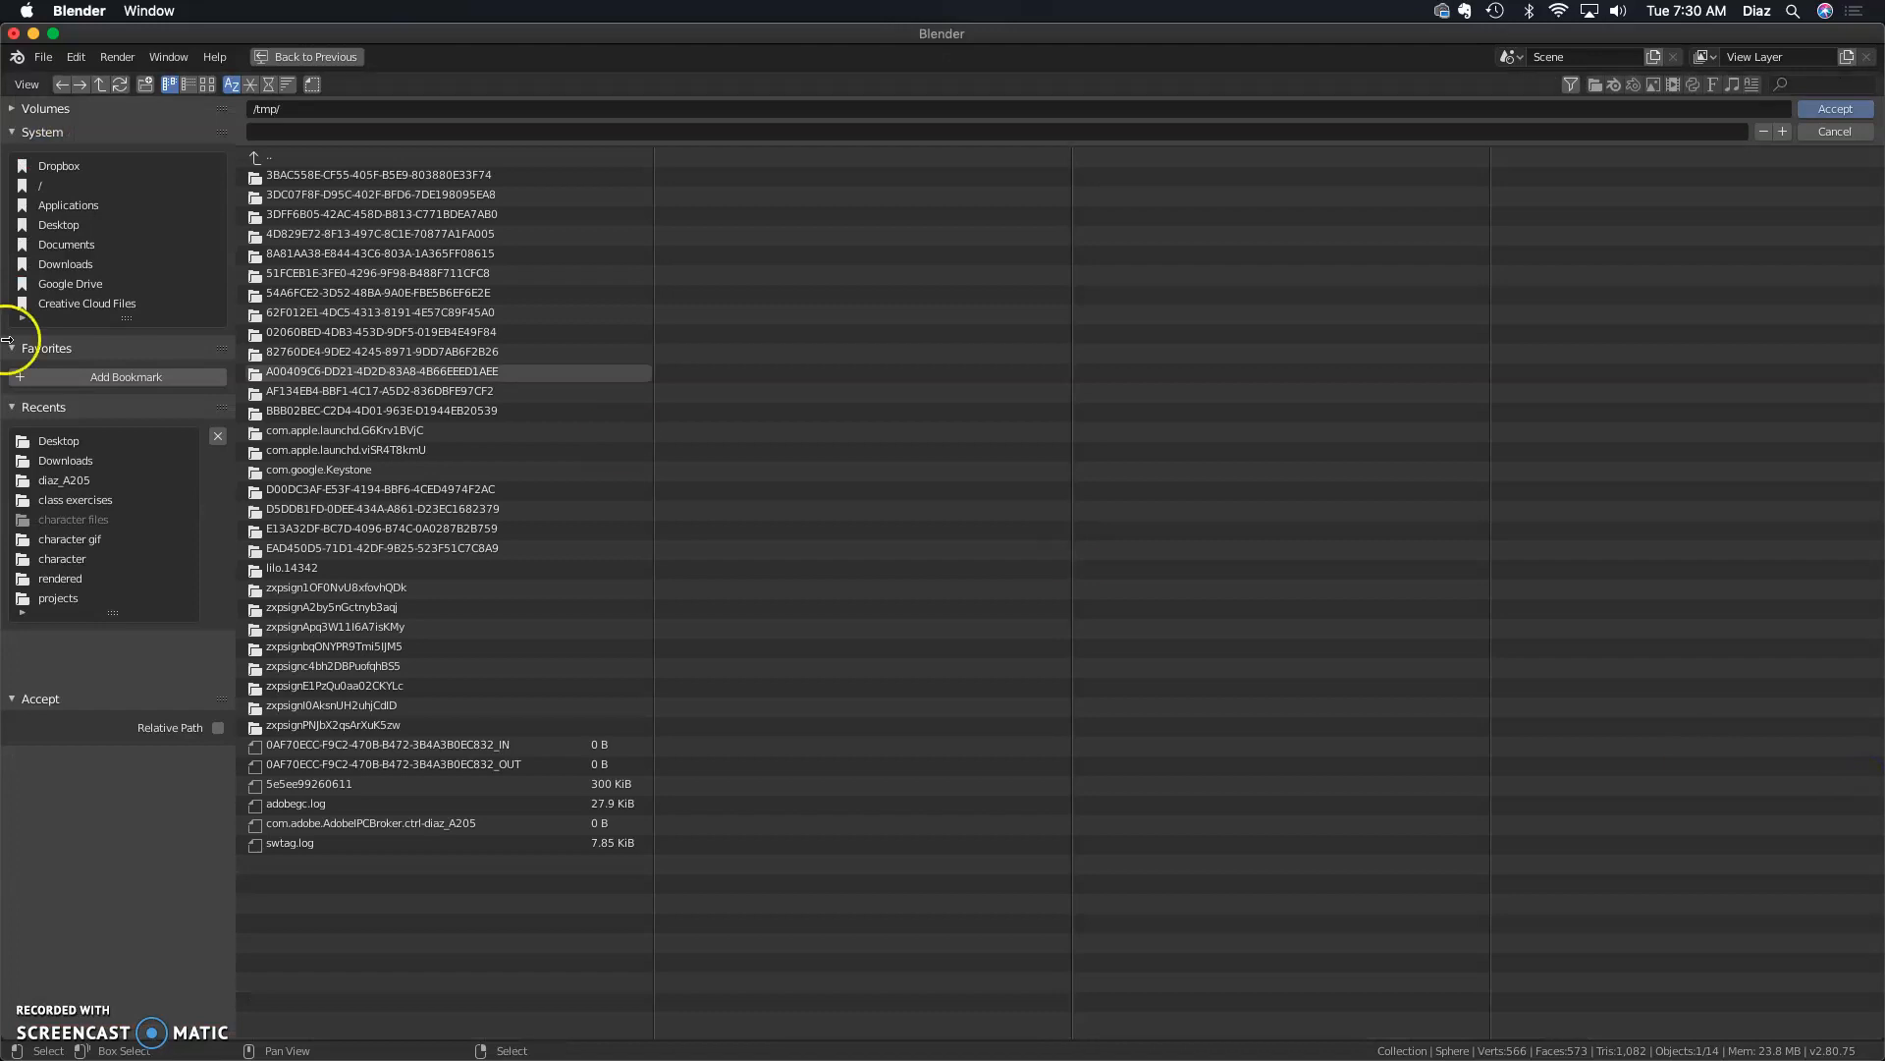
click(93, 229)
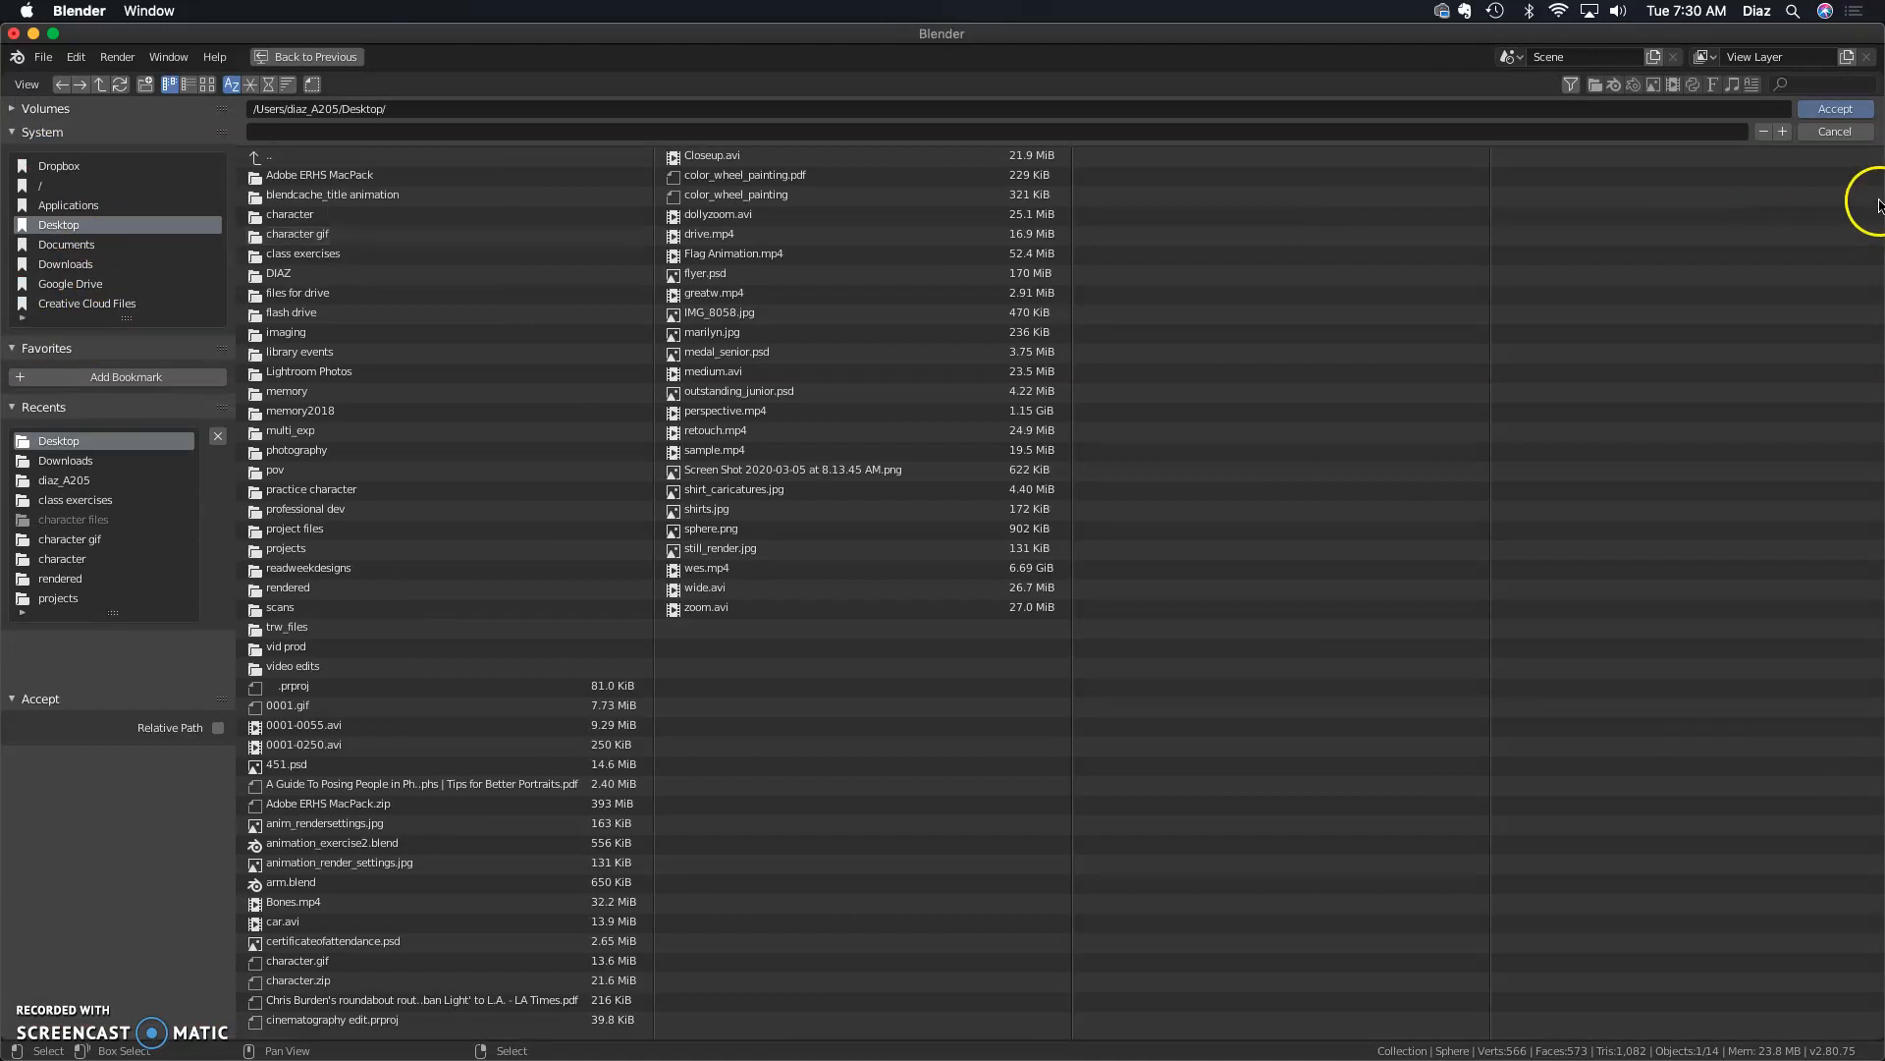
click(1848, 110)
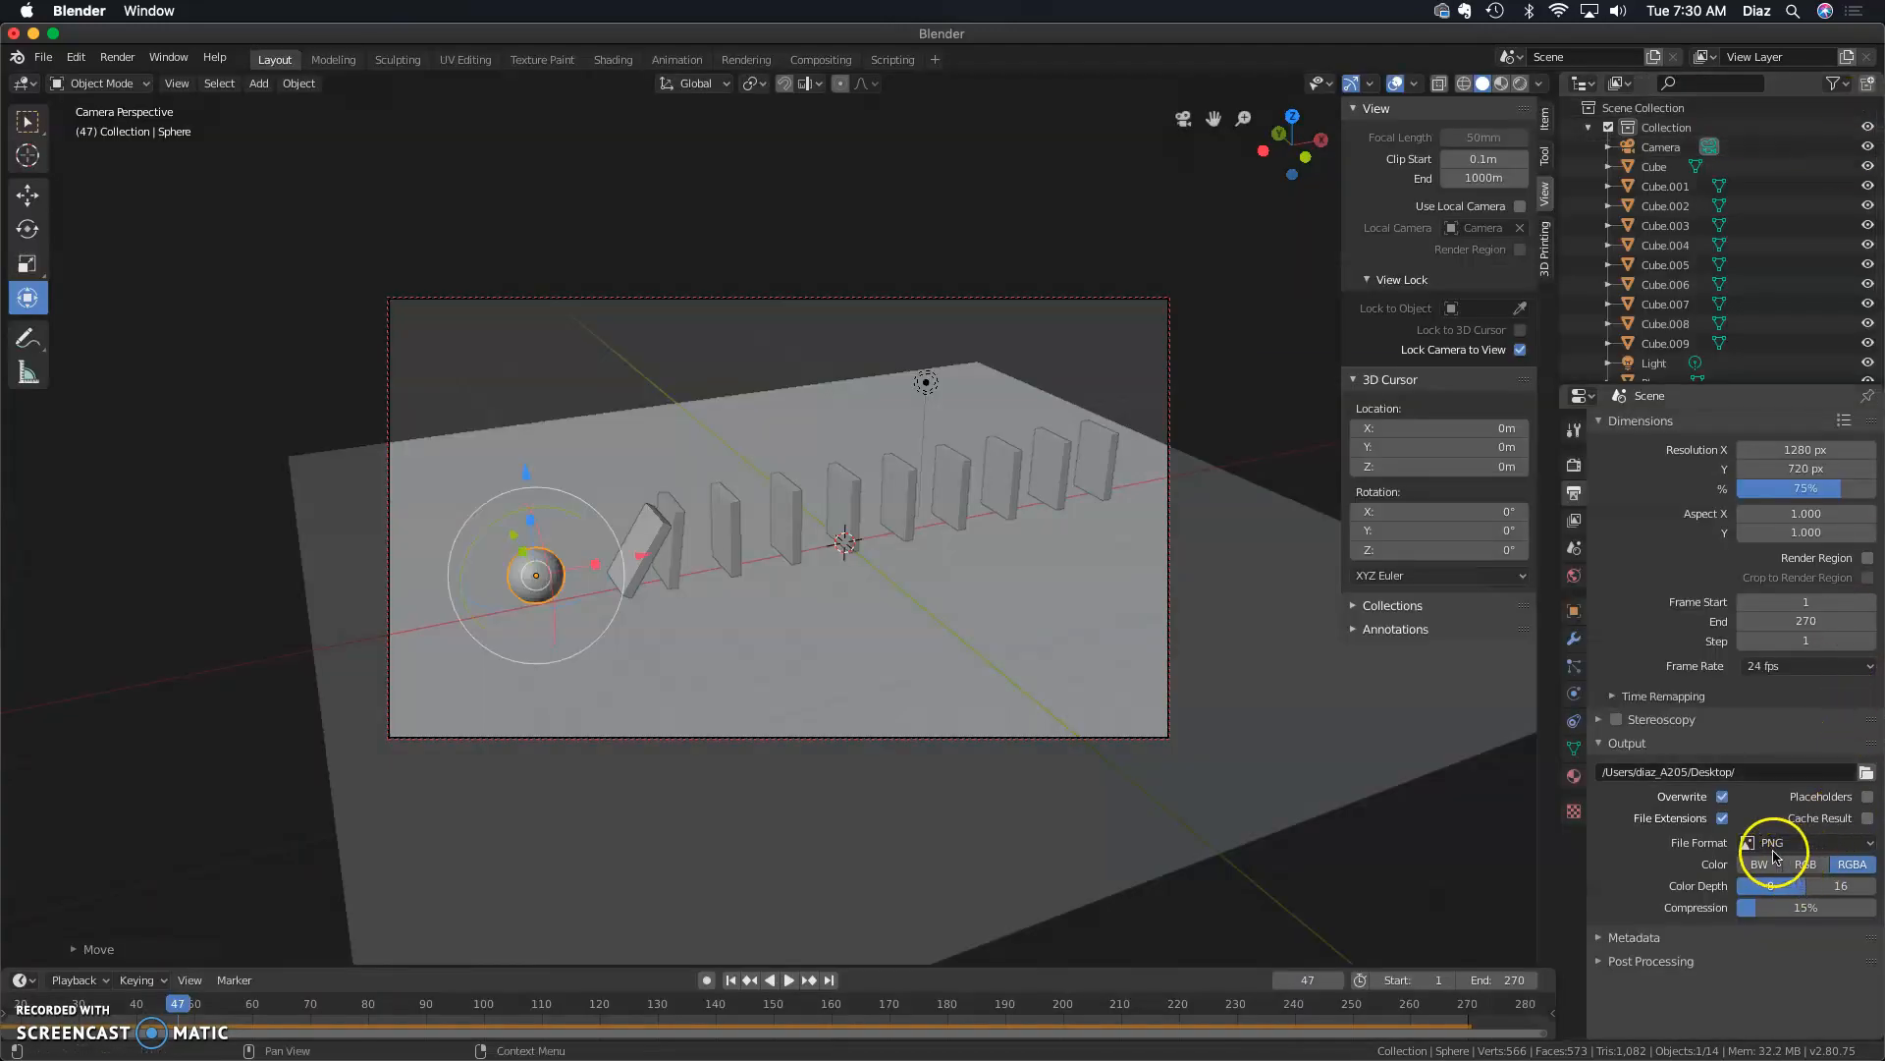
click(1802, 843)
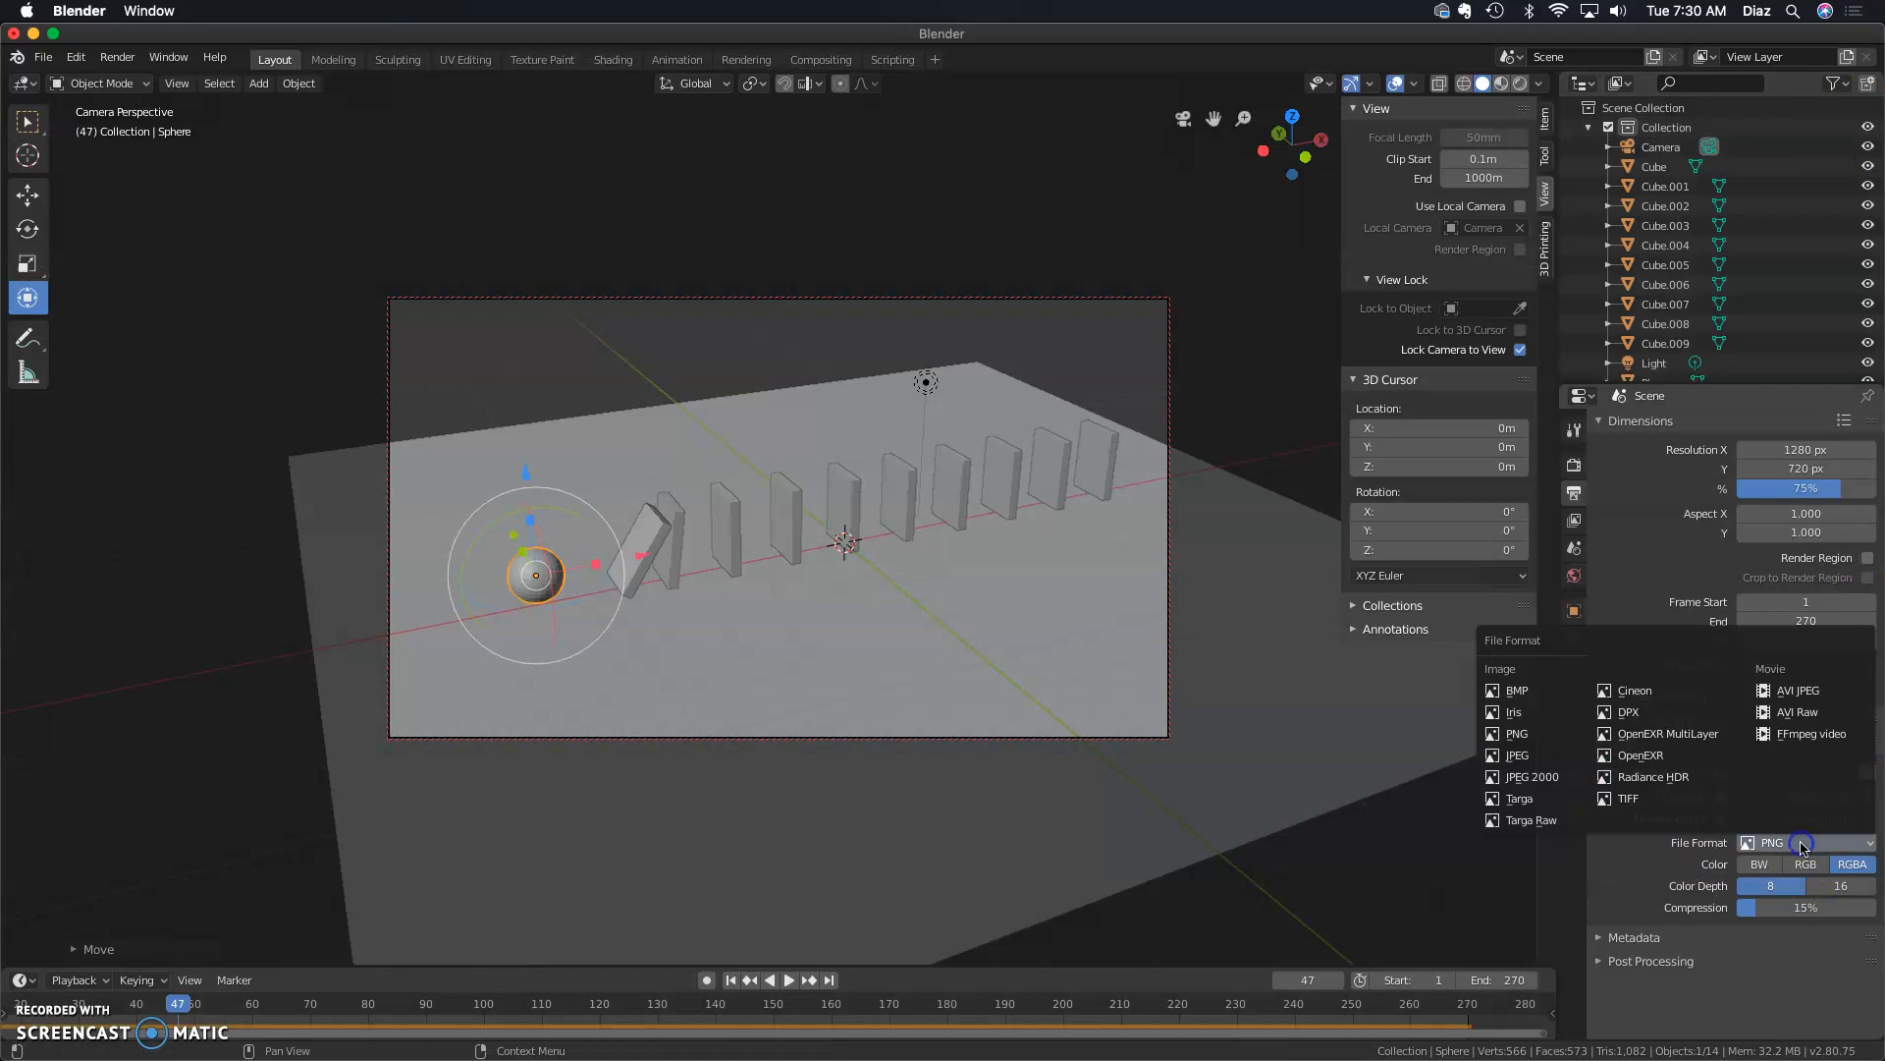
click(1807, 692)
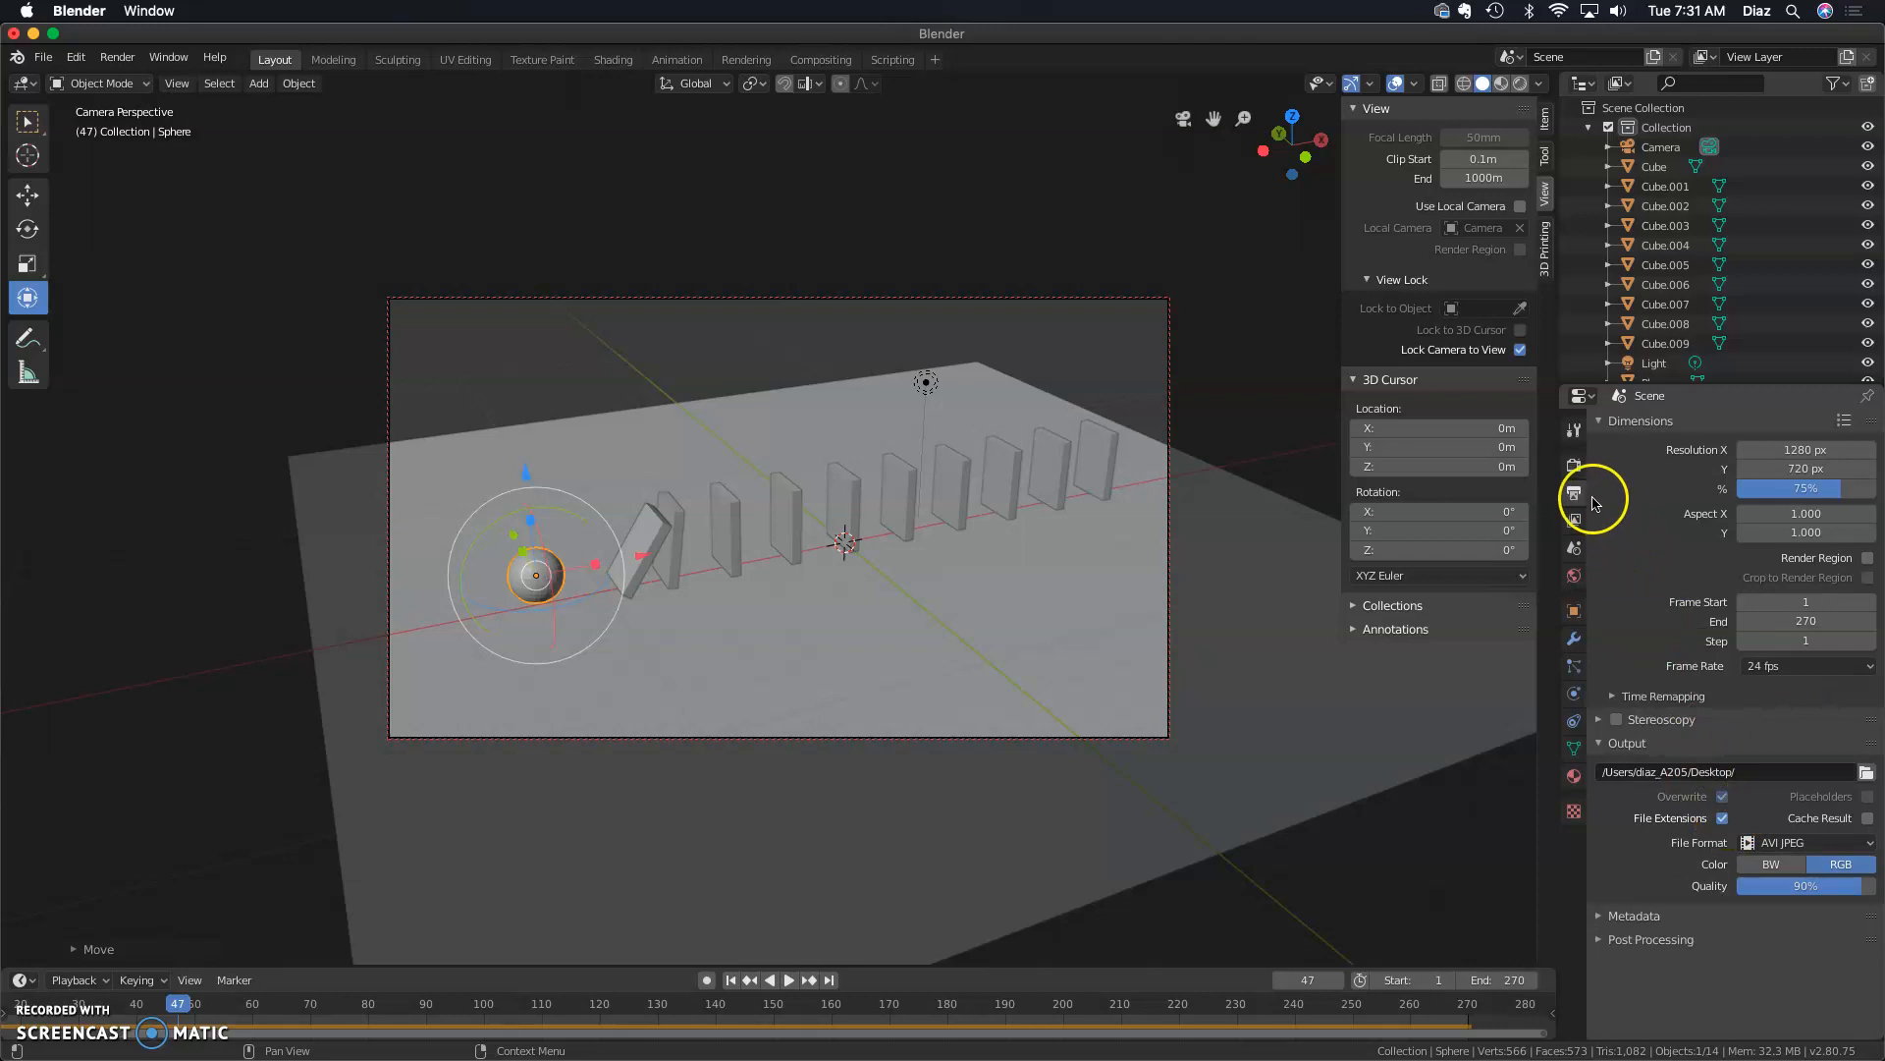
Open the scene's render engine and sampling settings
click(1575, 466)
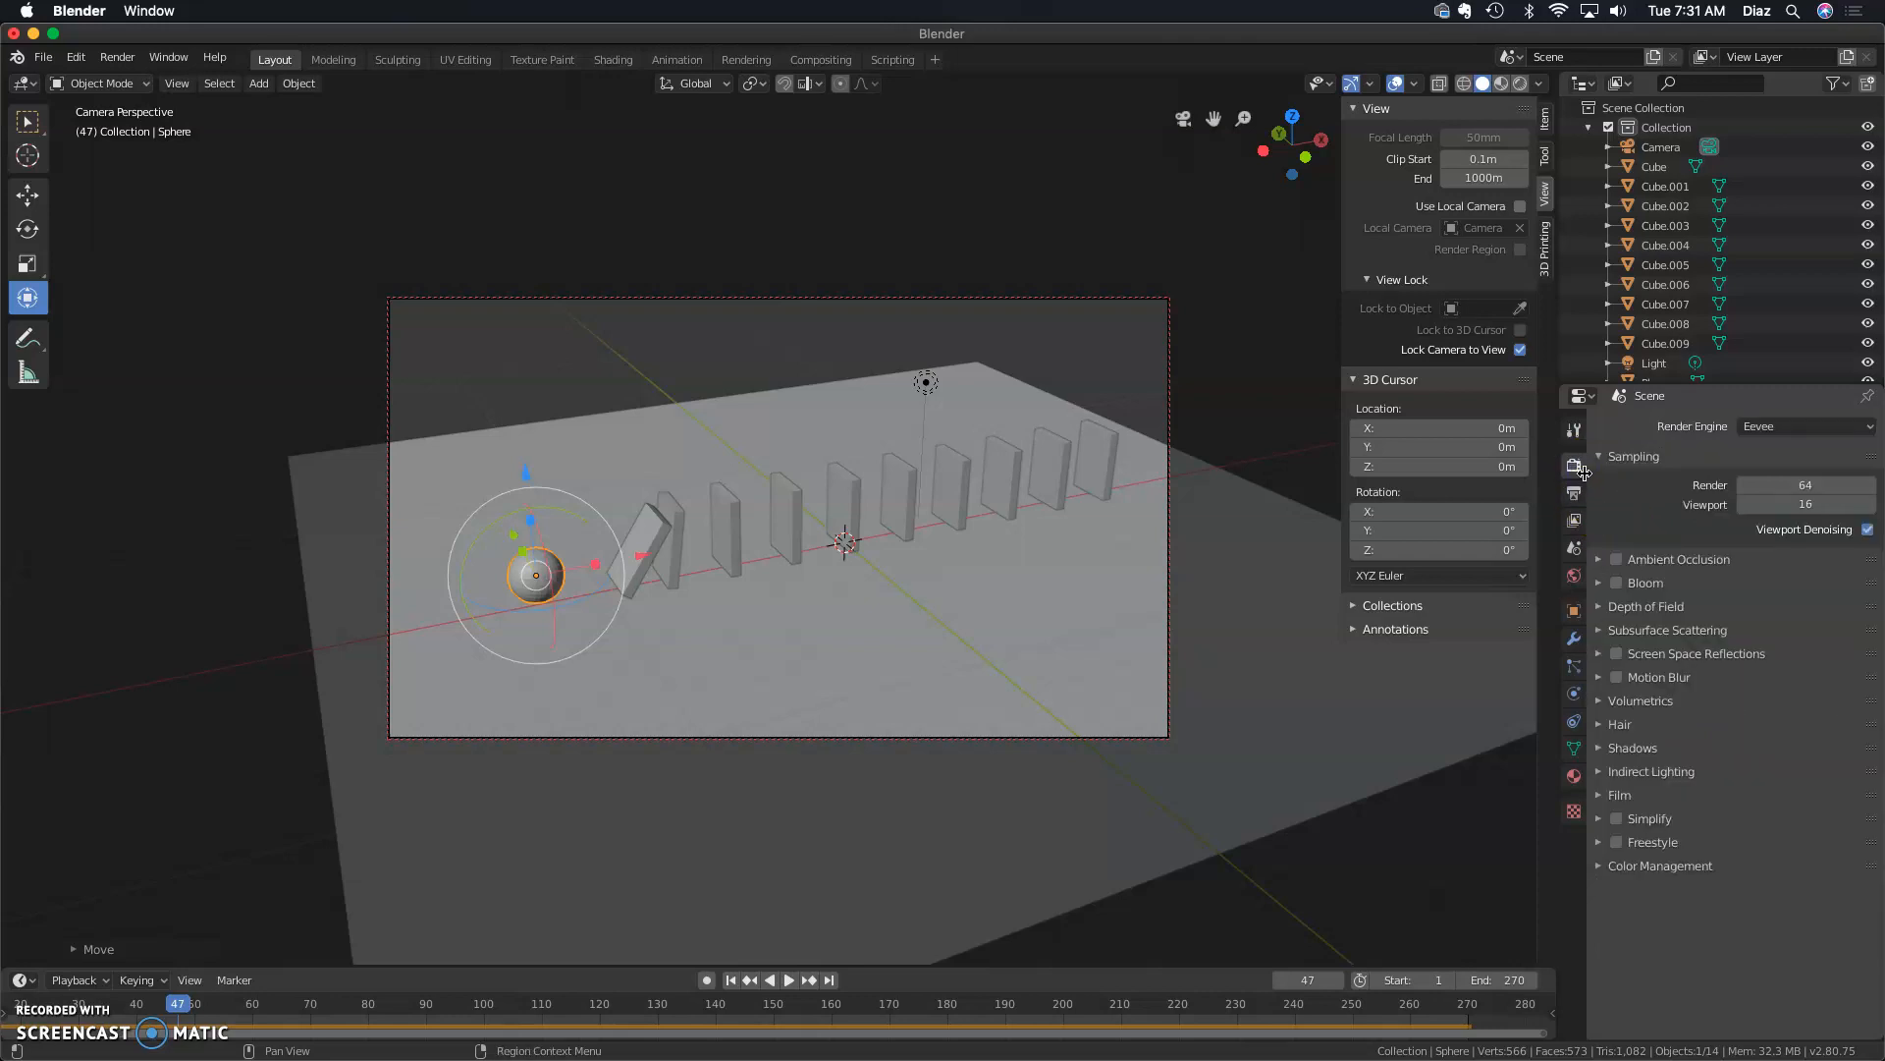